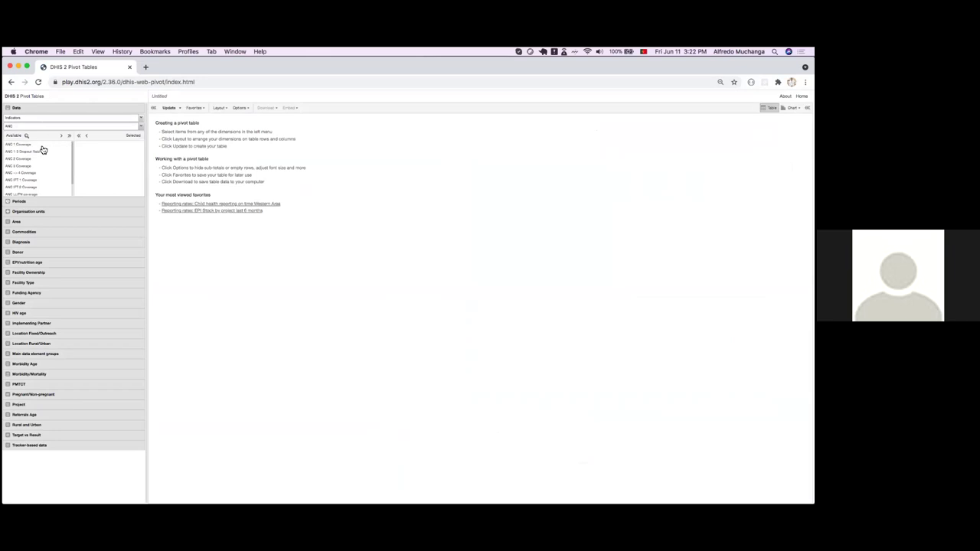
Add the ANC indicators (ANC 1 Coverage, ANC 1-3 Dropout Rate, ANC 3 Coverage) and build the monthly pivot table
double_click(38, 145)
double_click(38, 145)
double_click(45, 147)
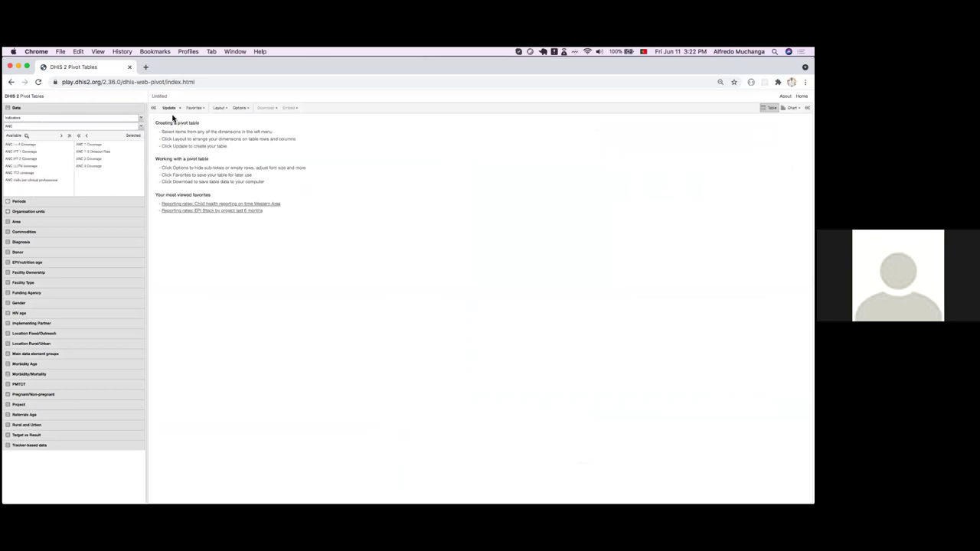
click(170, 110)
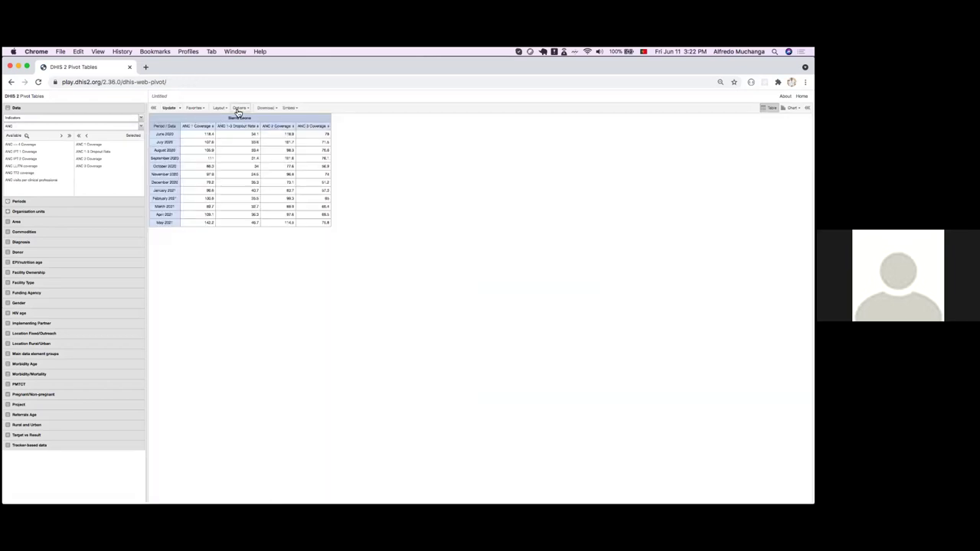
Show row totals, sort the months by Total, and return to the Antenatal Care dashboard
click(241, 110)
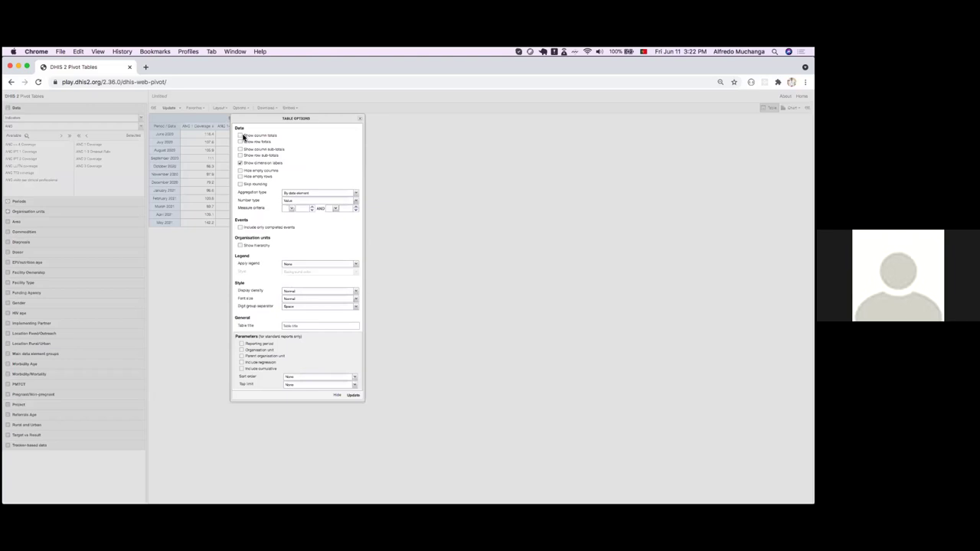
click(240, 142)
click(353, 395)
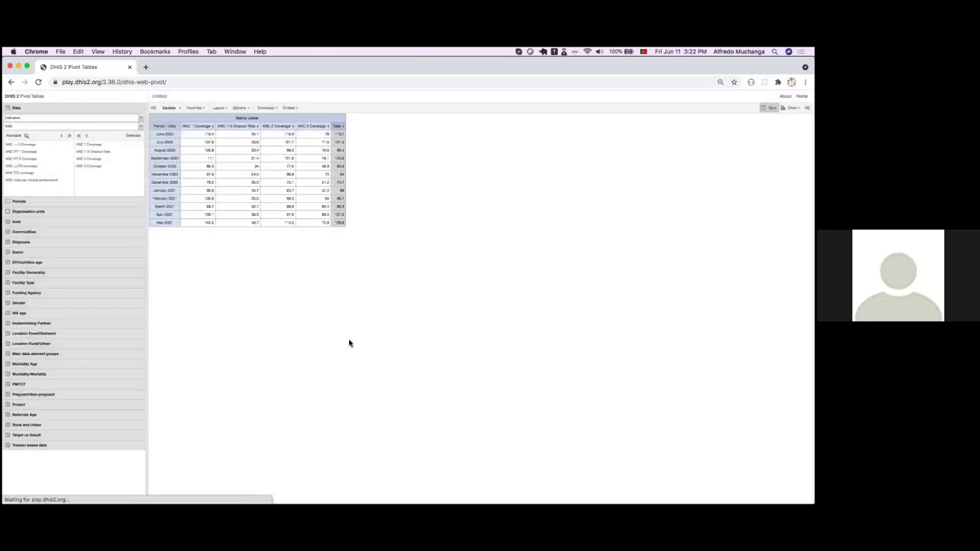
click(342, 128)
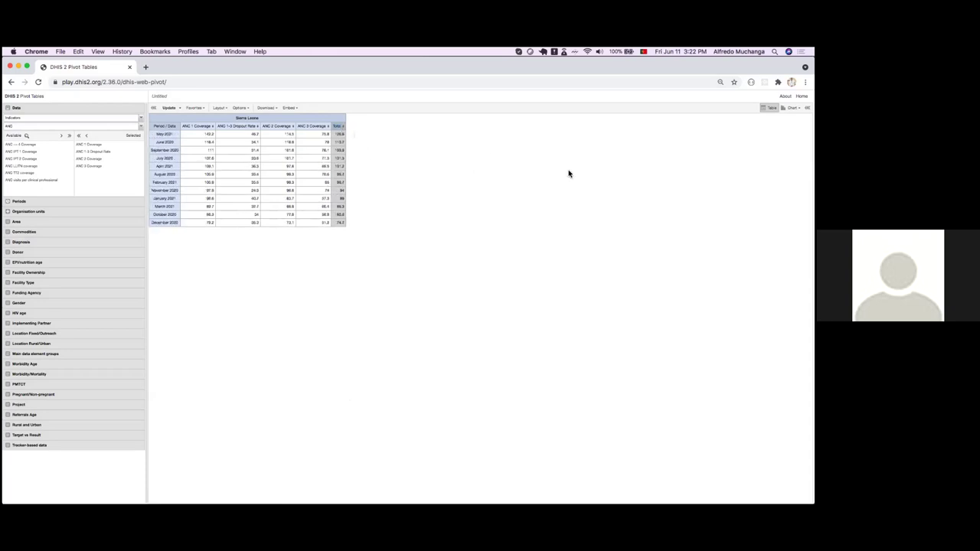
click(337, 125)
click(801, 95)
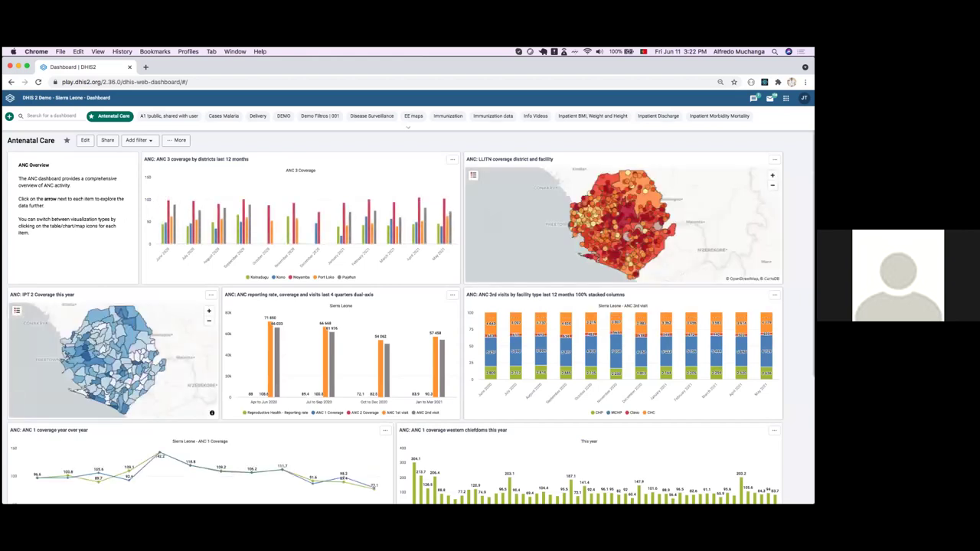
Search the header apps menu for 'data' and launch Data Visualizer
click(785, 98)
click(659, 116)
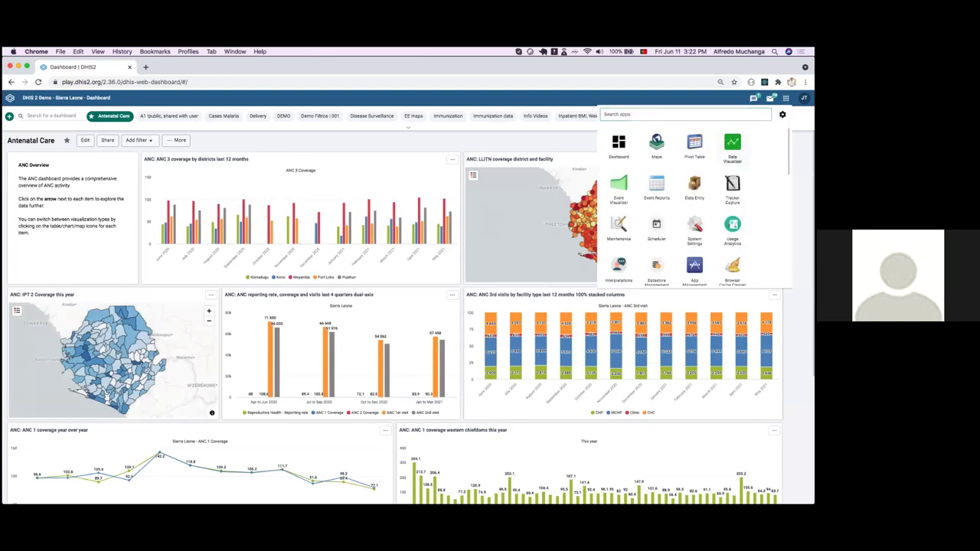
click(732, 151)
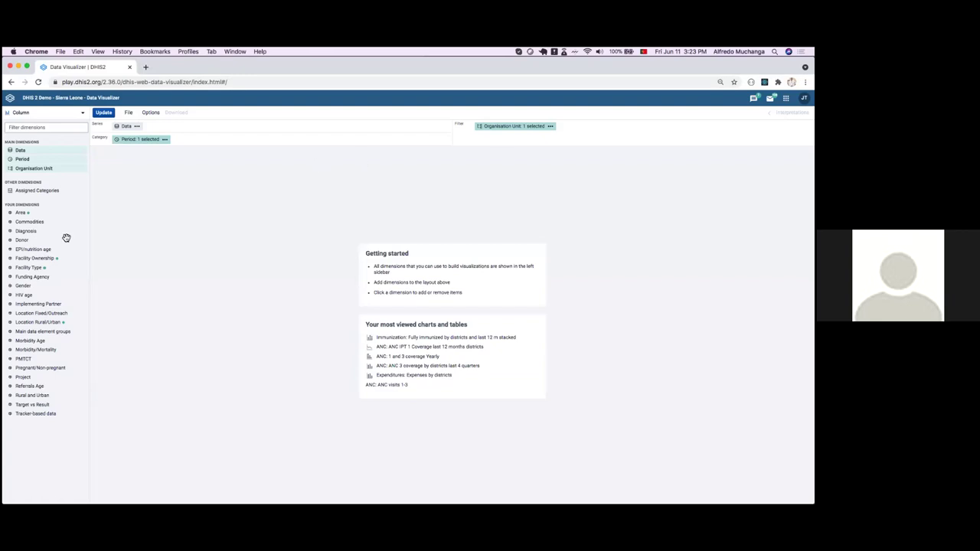
Change the new visualization's type from Column to Single value
click(82, 116)
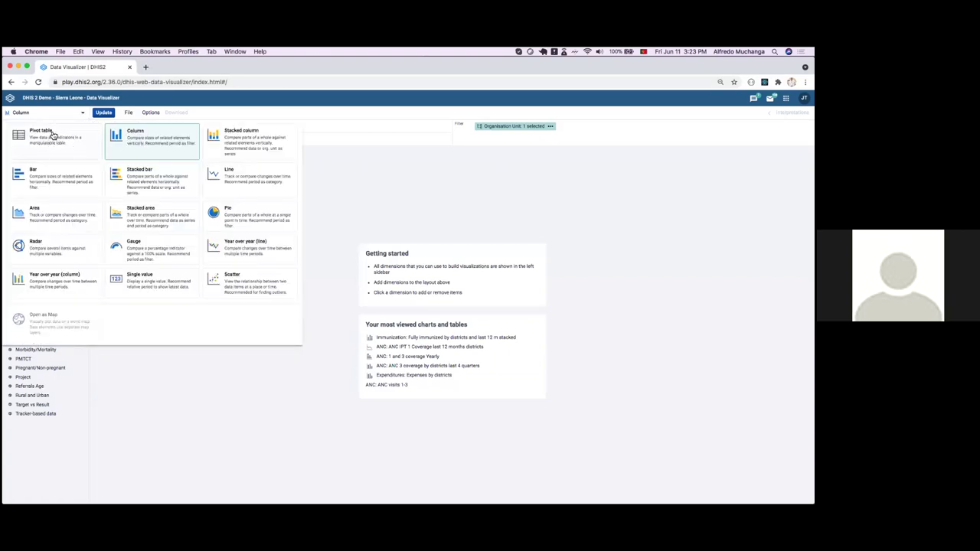
click(149, 400)
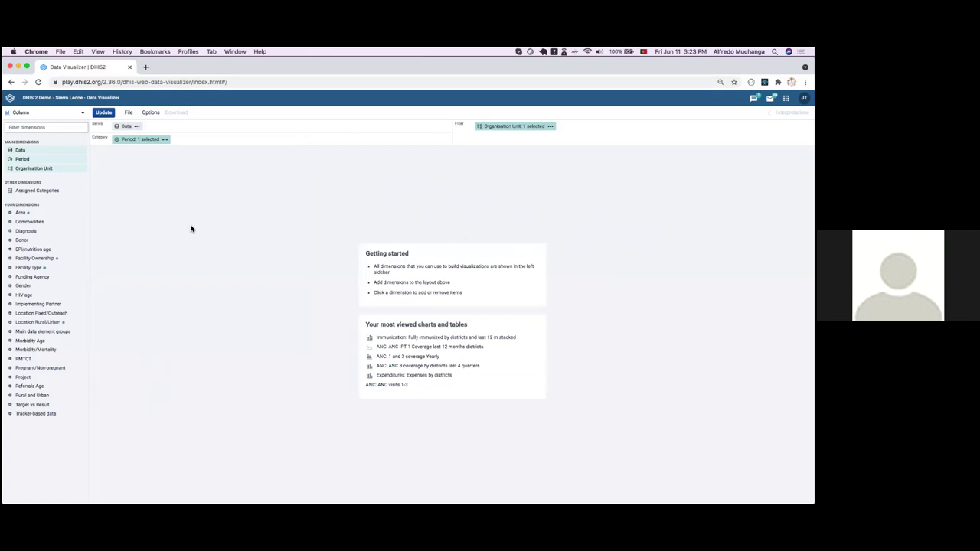
click(79, 113)
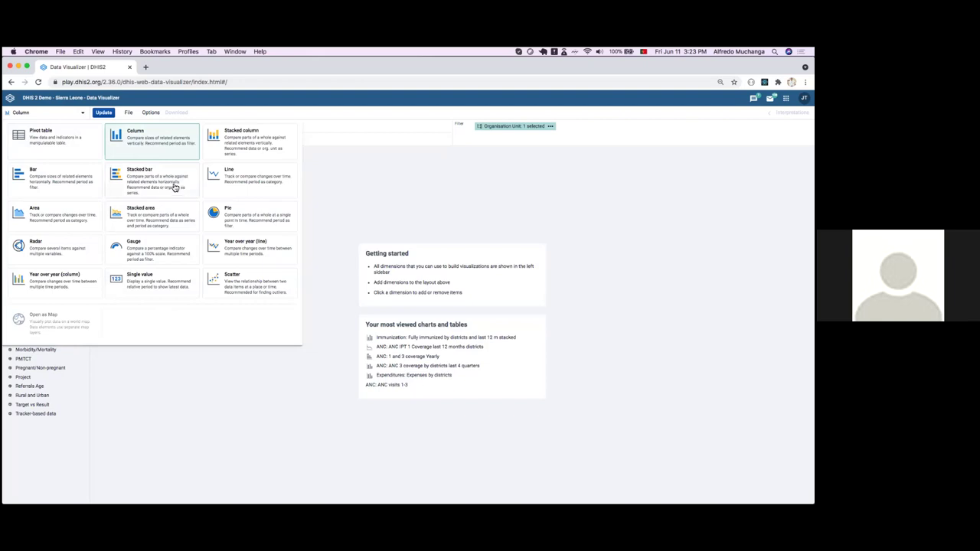
click(154, 282)
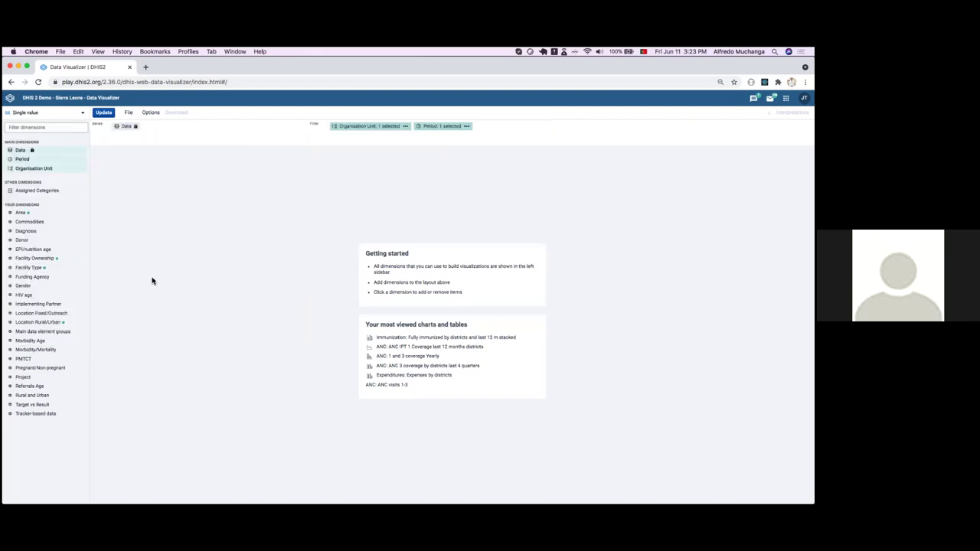
click(77, 115)
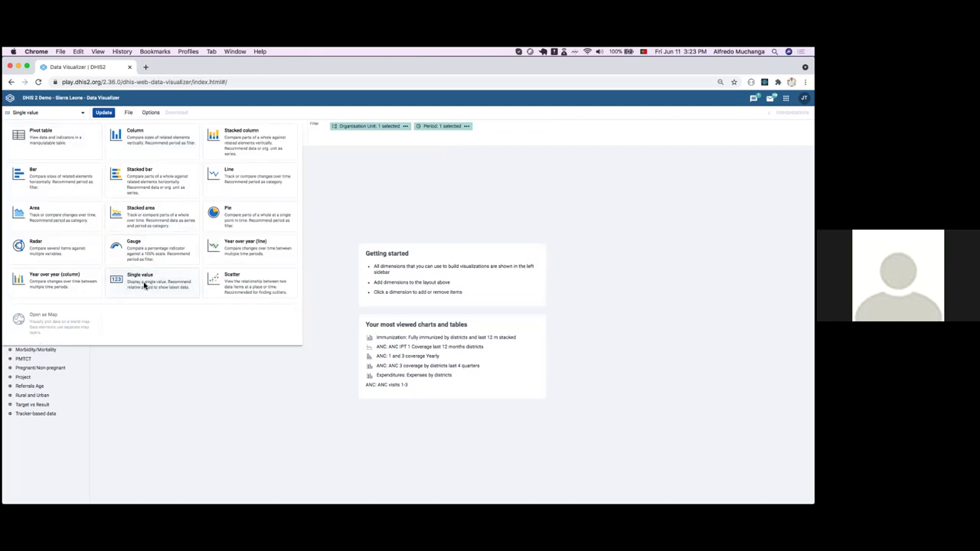
click(144, 286)
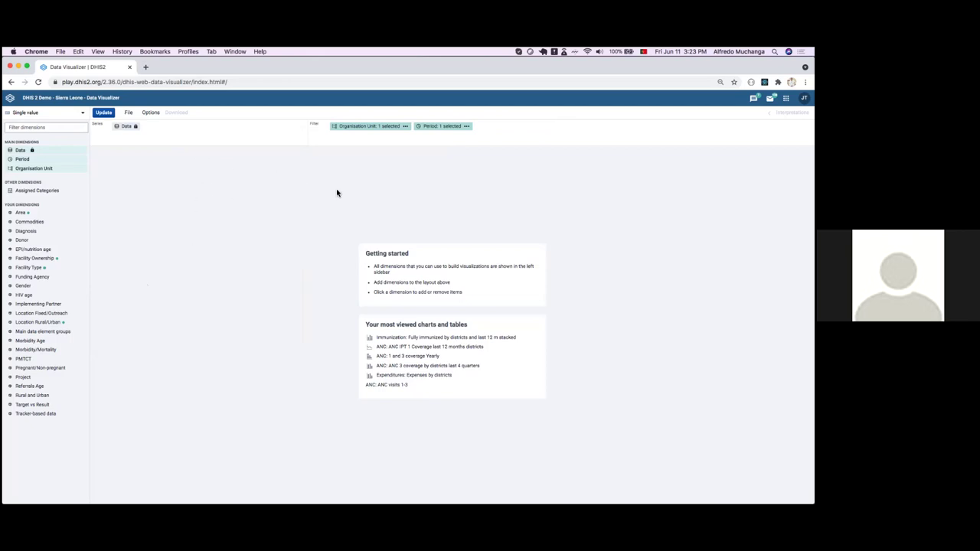
Select the ANC 1 Coverage indicator as data and update to show 103.8
click(127, 126)
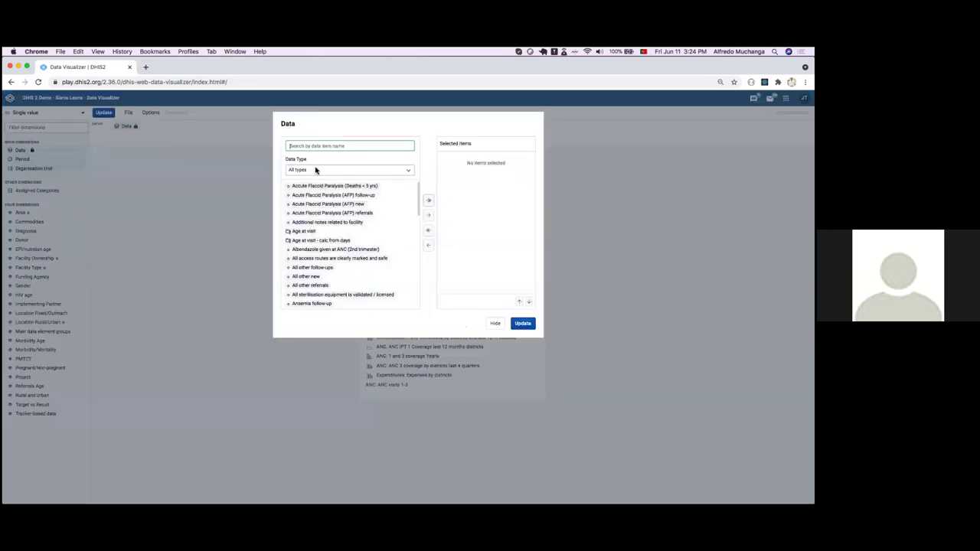
click(316, 170)
click(317, 191)
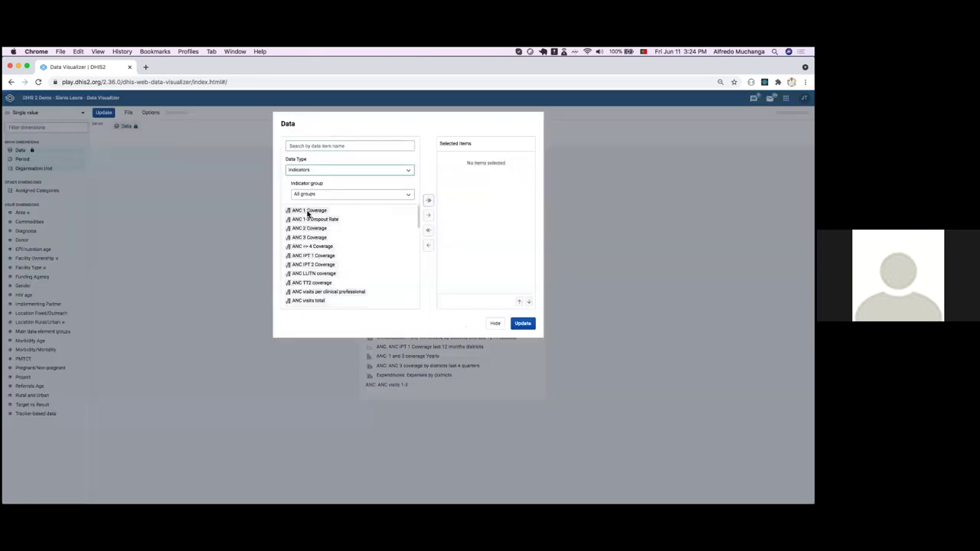
double_click(308, 214)
click(523, 323)
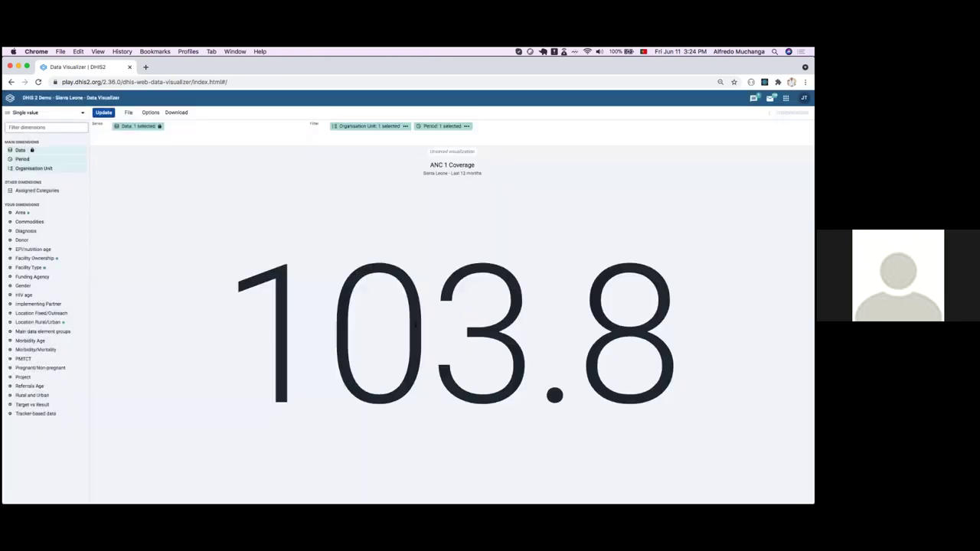
Check the type choices and the Options dialog, keeping Single value unchanged
click(83, 114)
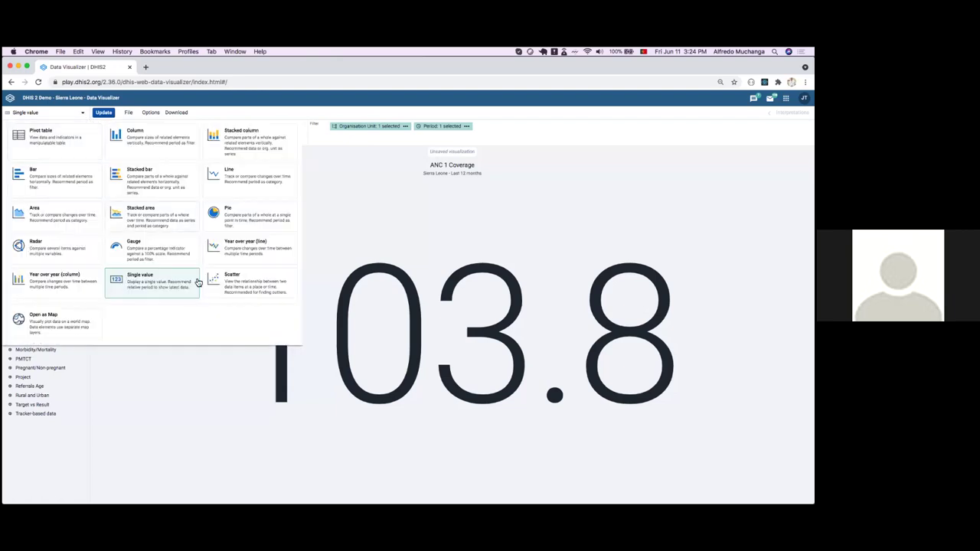
click(147, 282)
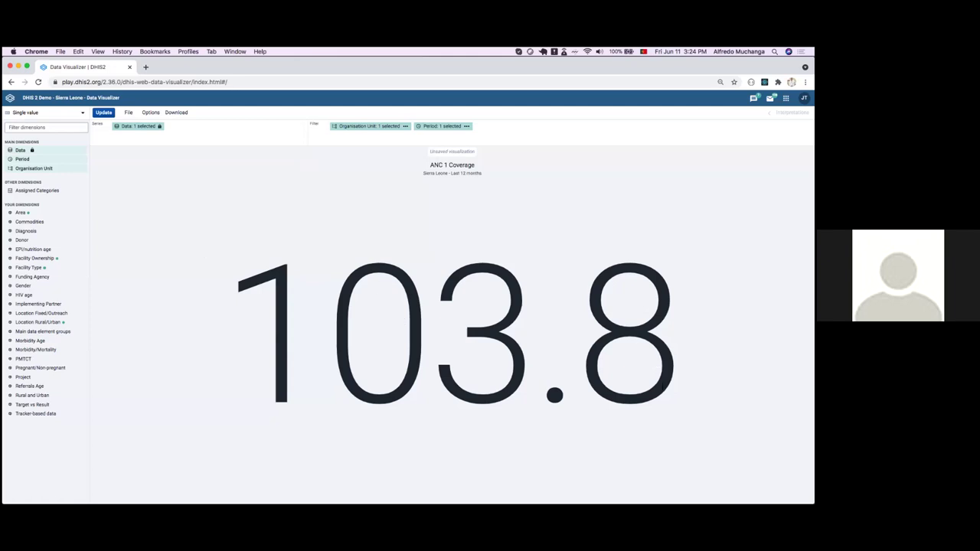
click(151, 114)
click(251, 216)
Turn on Display legend in the Legend options and update the value
click(157, 113)
click(315, 146)
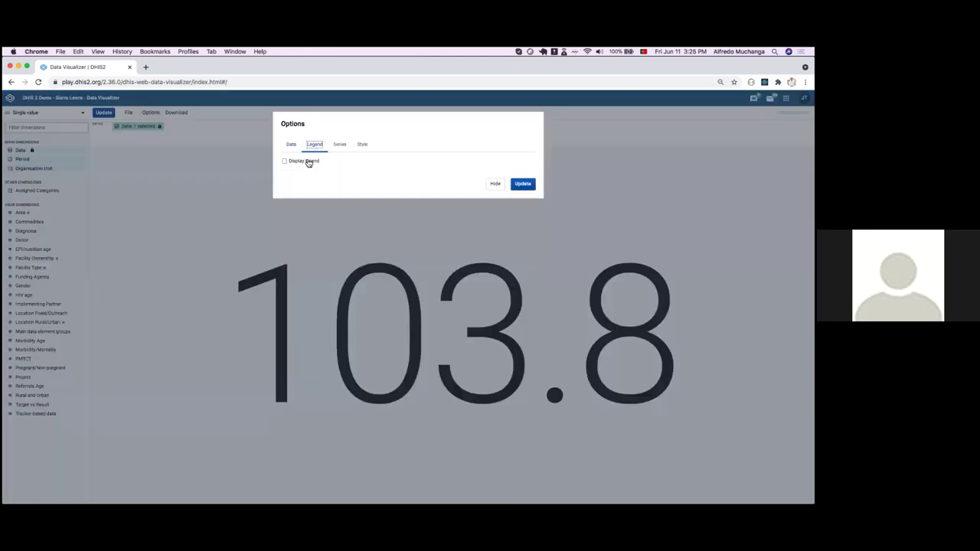
click(299, 163)
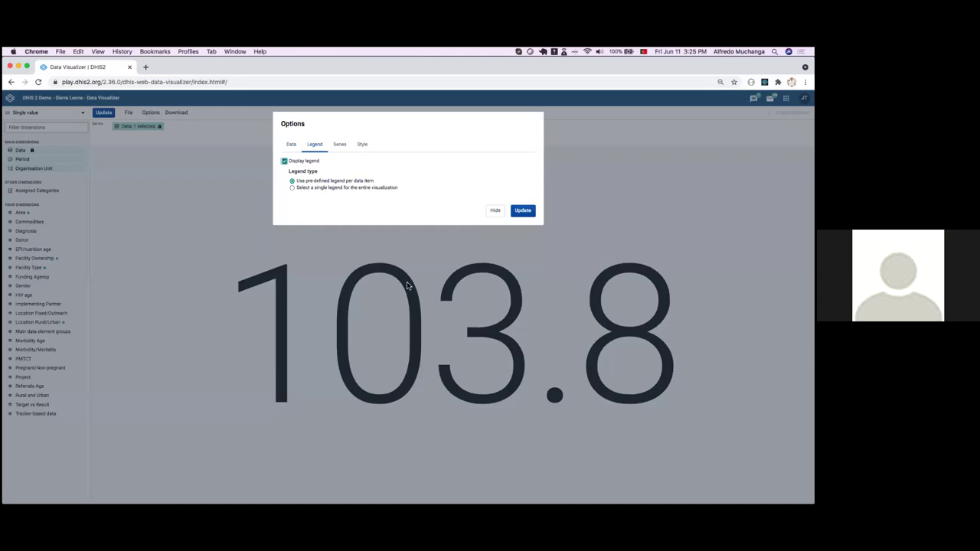
click(523, 213)
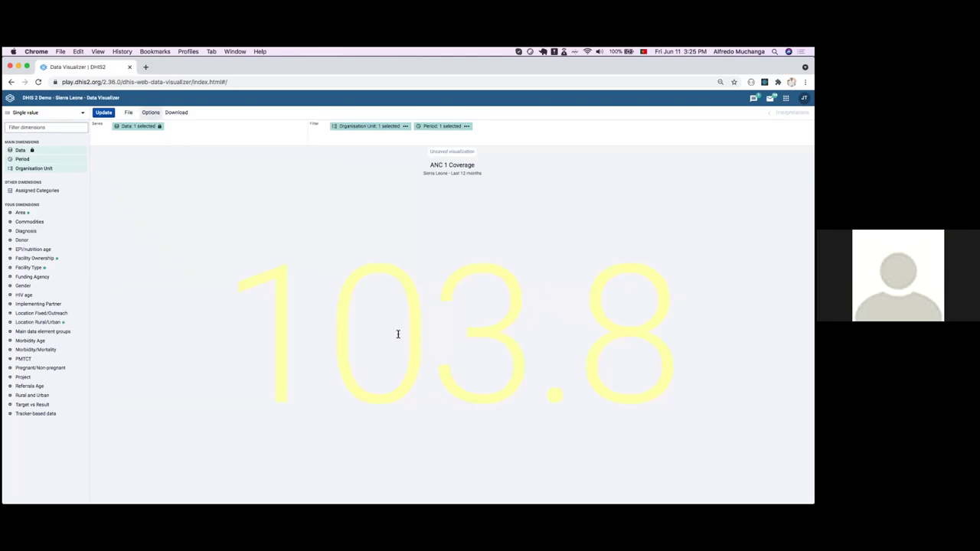
Use a single legend, Immunization Coverage, so the 103.8 value shows green
click(153, 116)
key(Right)
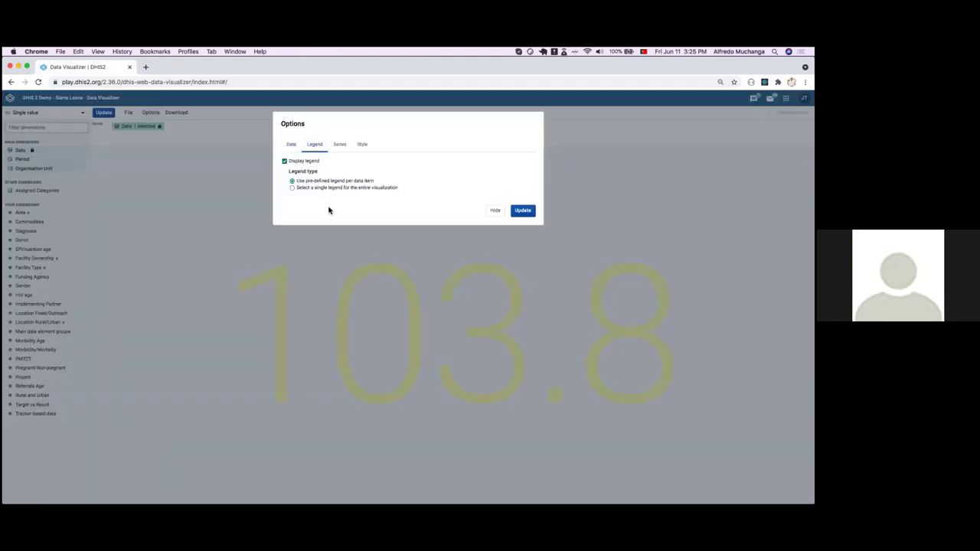
click(329, 188)
click(342, 207)
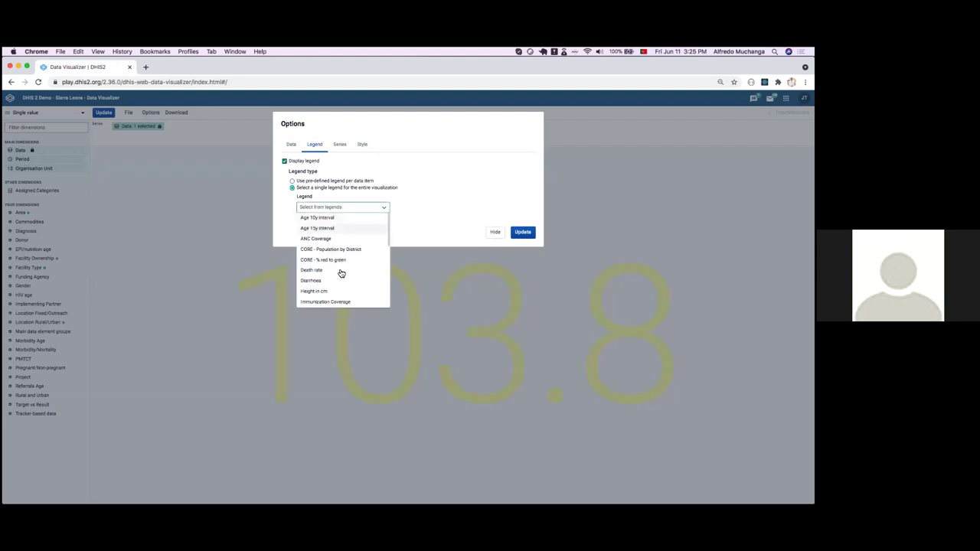
scroll(340, 271, down, 3)
click(340, 259)
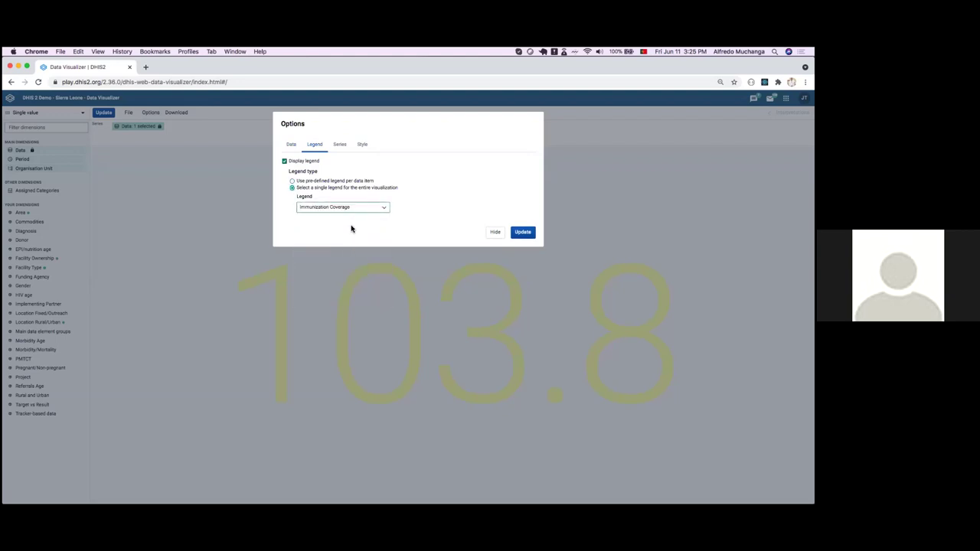
click(521, 233)
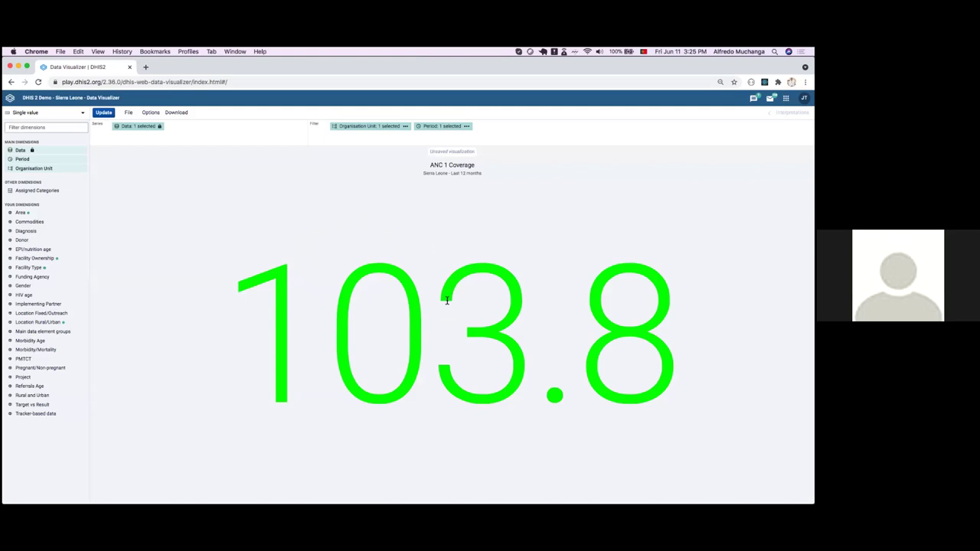
Switch to a Column chart with Period moved from Filter to Category, plotting monthly ANC 1 Coverage
click(46, 113)
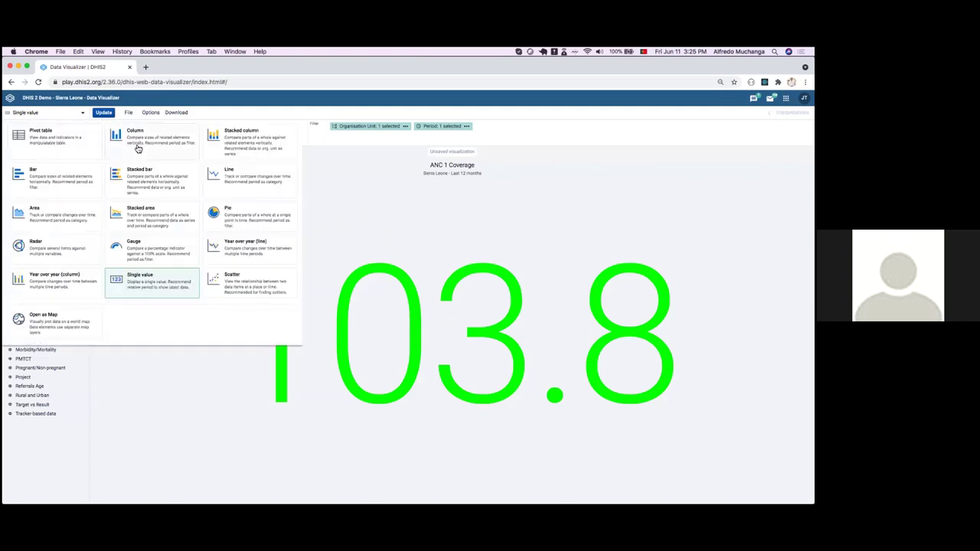
click(136, 148)
click(105, 112)
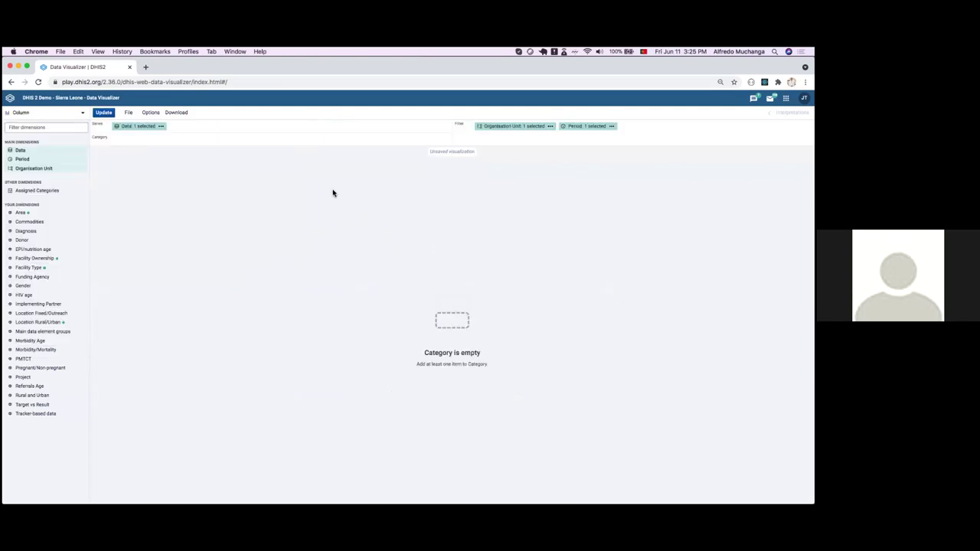
drag(588, 126, 179, 134)
click(107, 115)
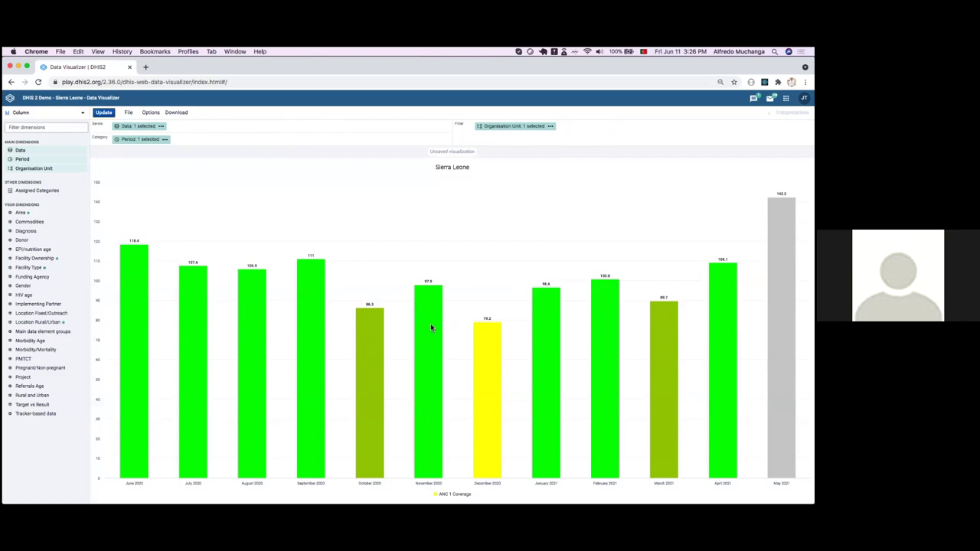
scroll(164, 339, up, 2)
scroll(168, 337, down, 2)
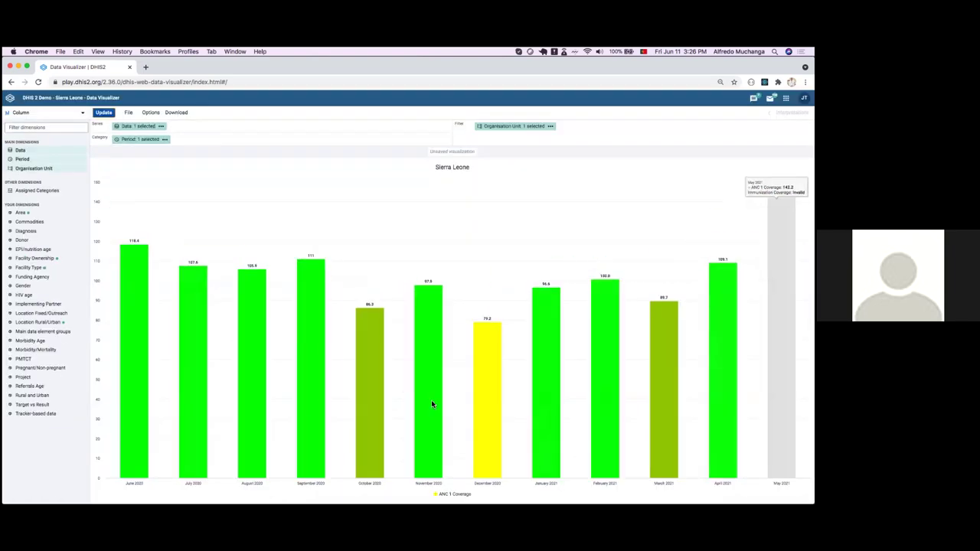
click(151, 113)
Browse the chart's Legend, Axes, Series and Style option tabs
click(316, 146)
click(340, 145)
click(364, 146)
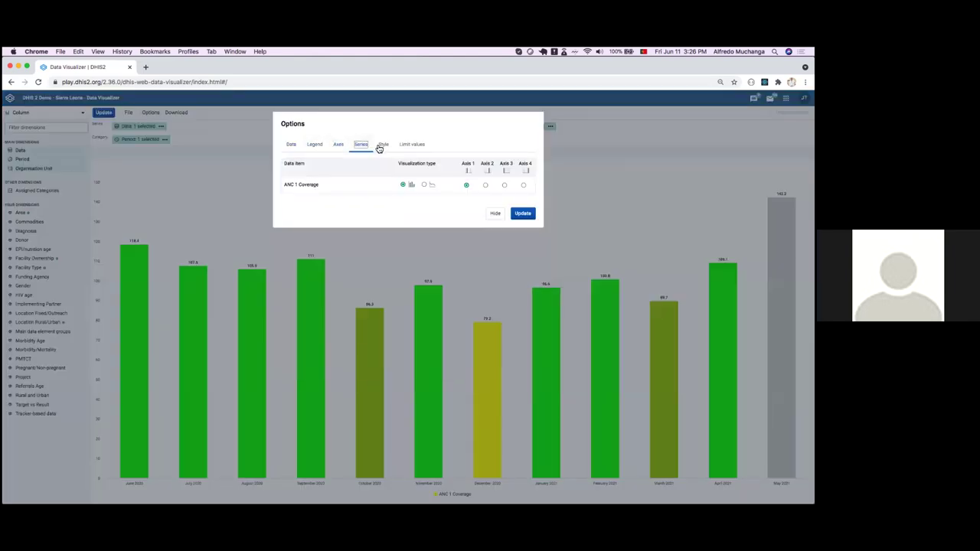
click(383, 146)
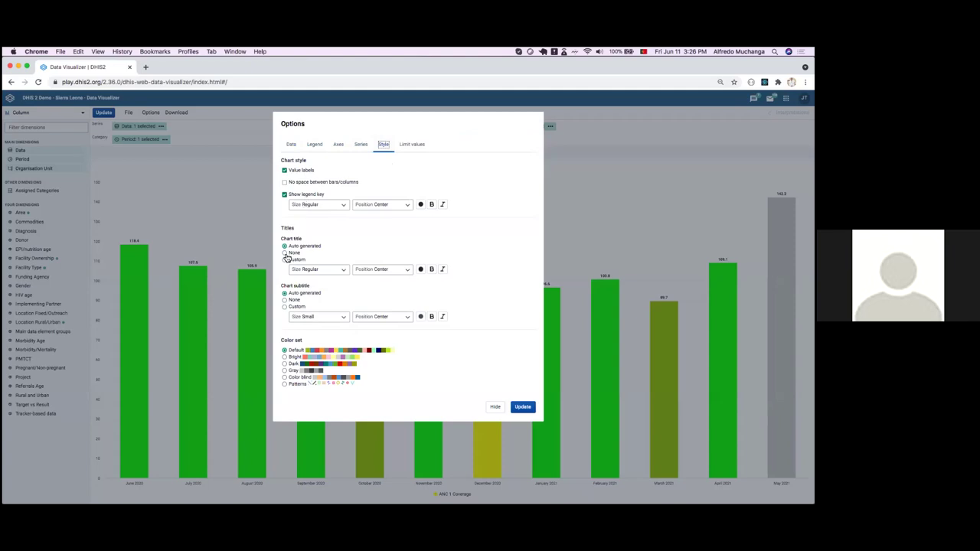
click(340, 146)
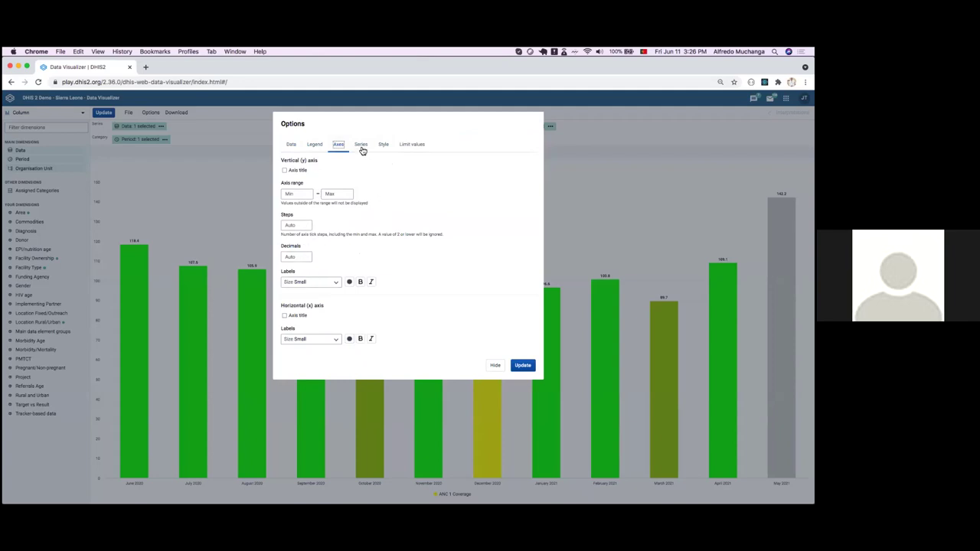
click(361, 145)
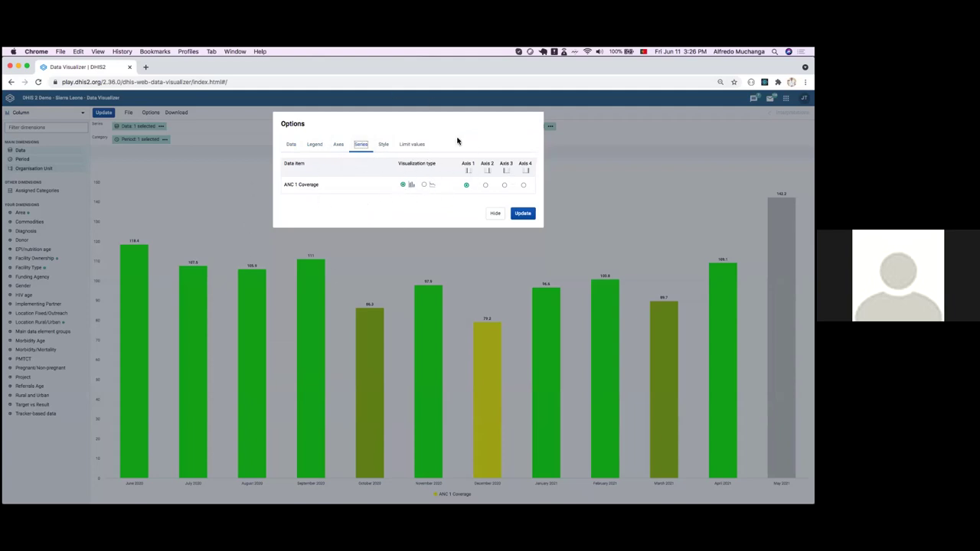
click(383, 144)
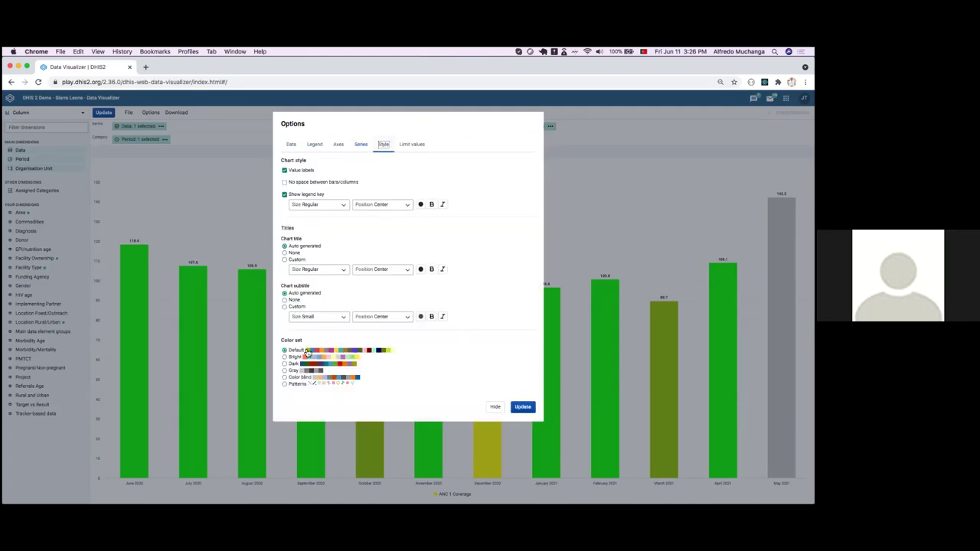
Apply the Dark colour set to the chart and bring up the visualization types
click(284, 364)
click(519, 407)
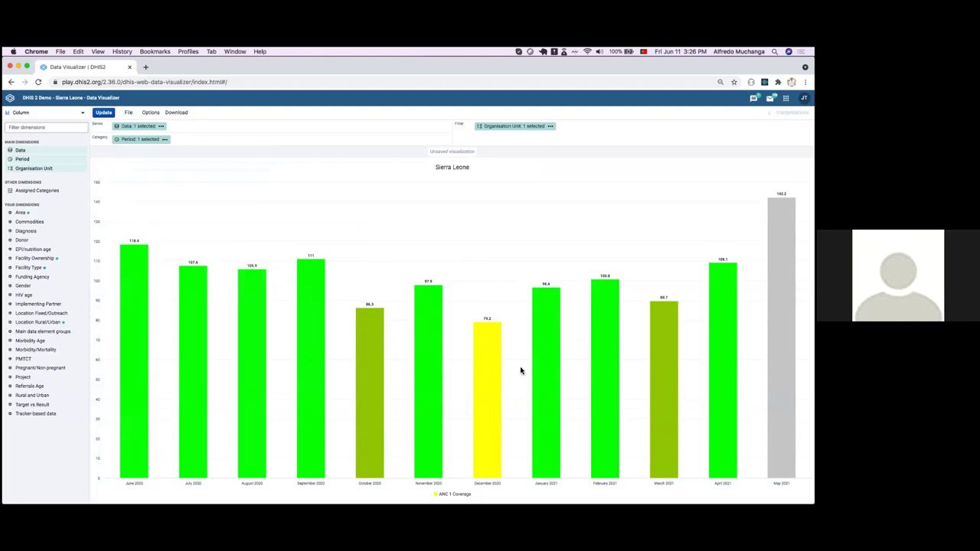
click(83, 112)
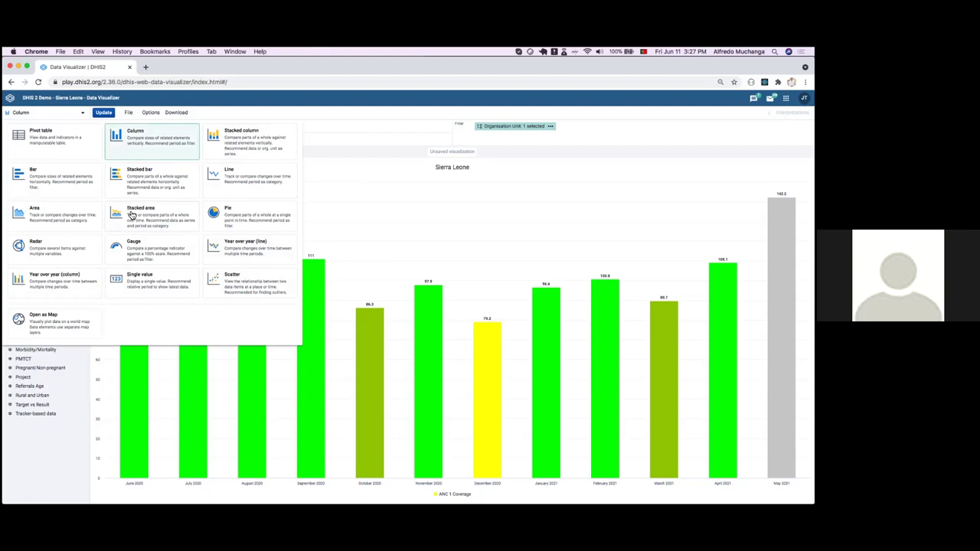
Dismiss the visualization type list, leaving the chart as columns
click(390, 209)
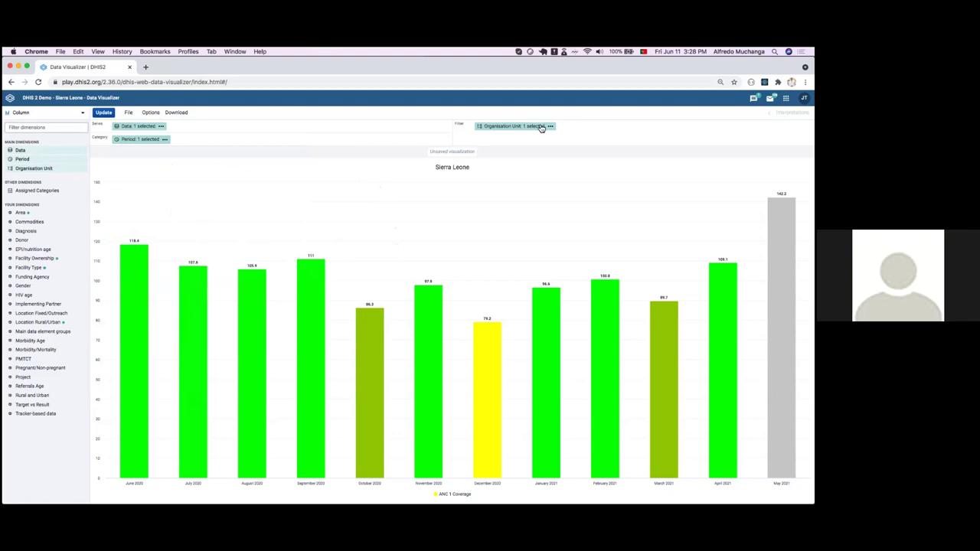
Search the apps menu for 'map', launch Maps, and close the menu
click(785, 98)
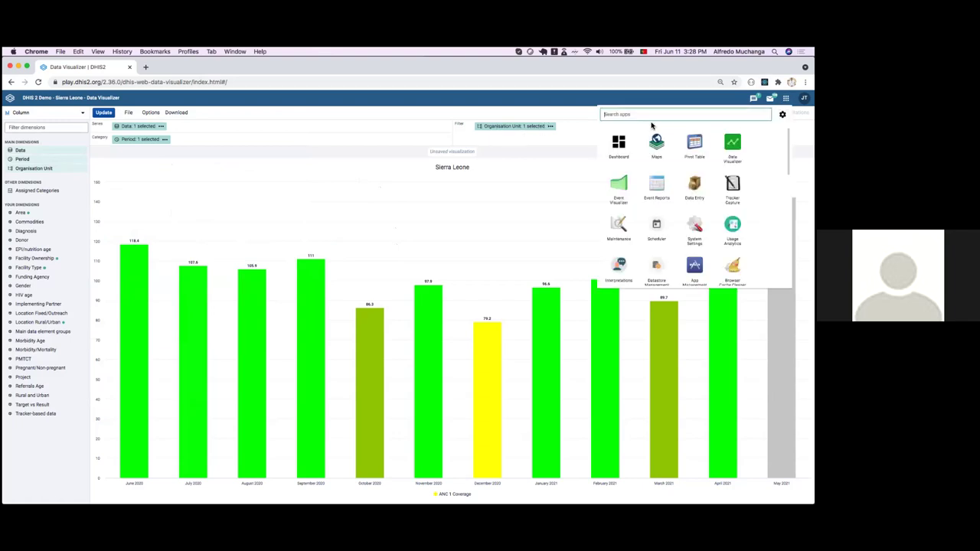
text(map)
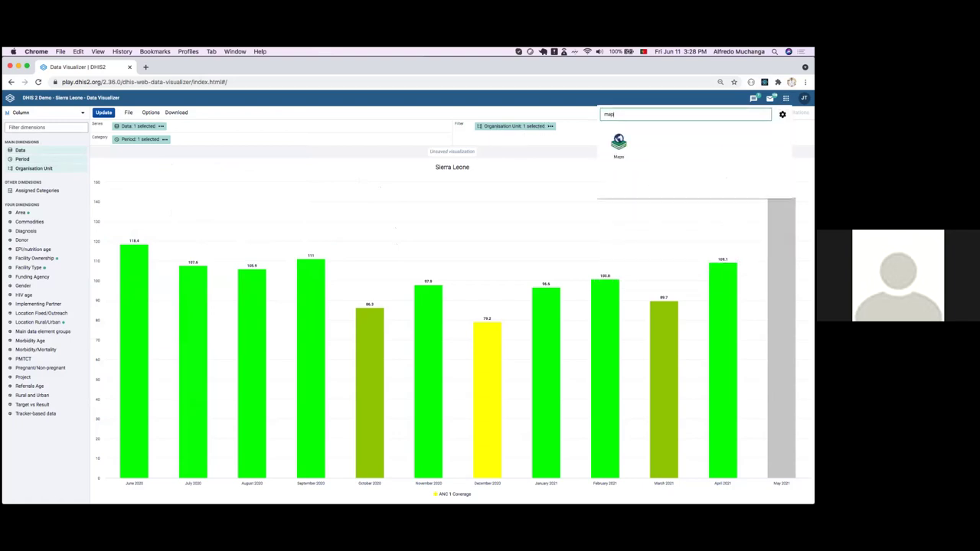
click(619, 147)
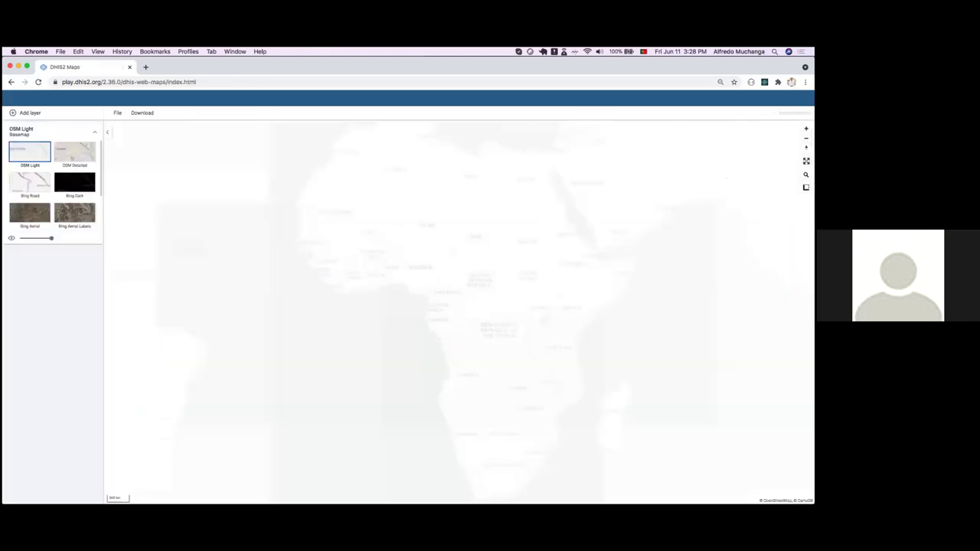
scroll(663, 201, down, 5)
scroll(663, 202, up, 5)
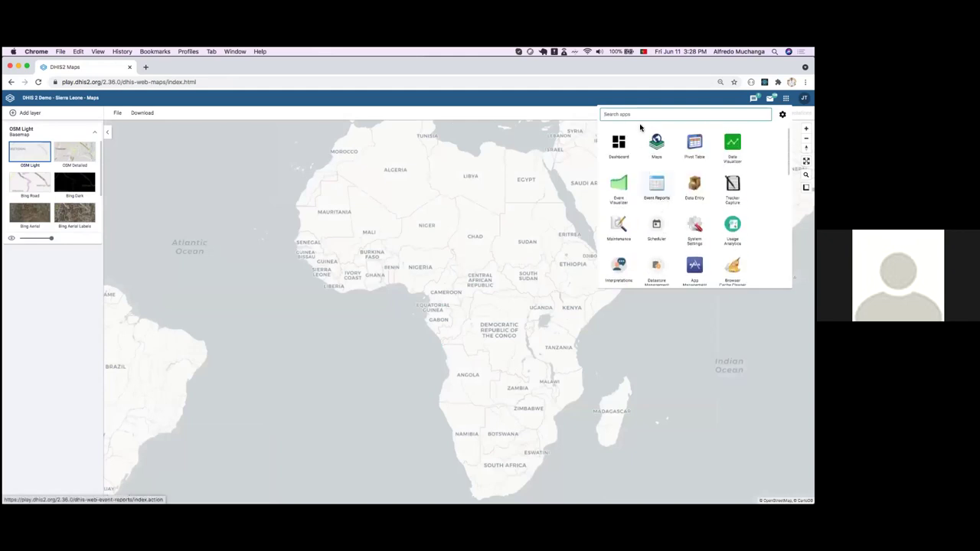
scroll(656, 222, down, 5)
click(295, 252)
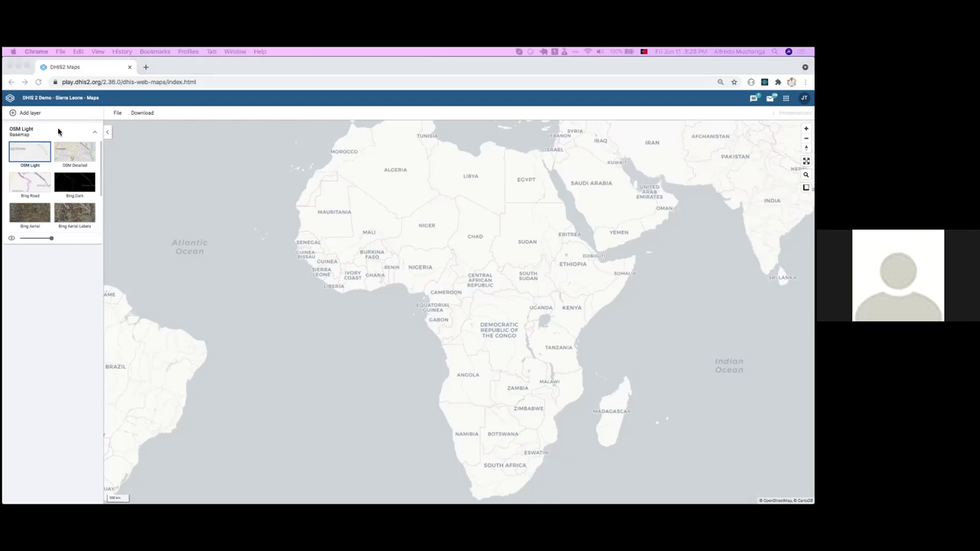
Start a new Population layer and set its period to 2018
click(31, 114)
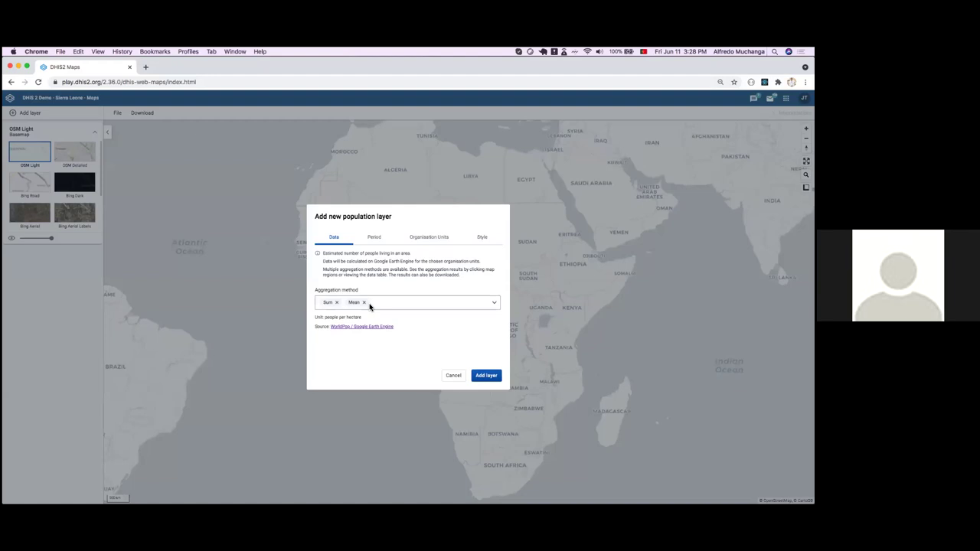
click(384, 243)
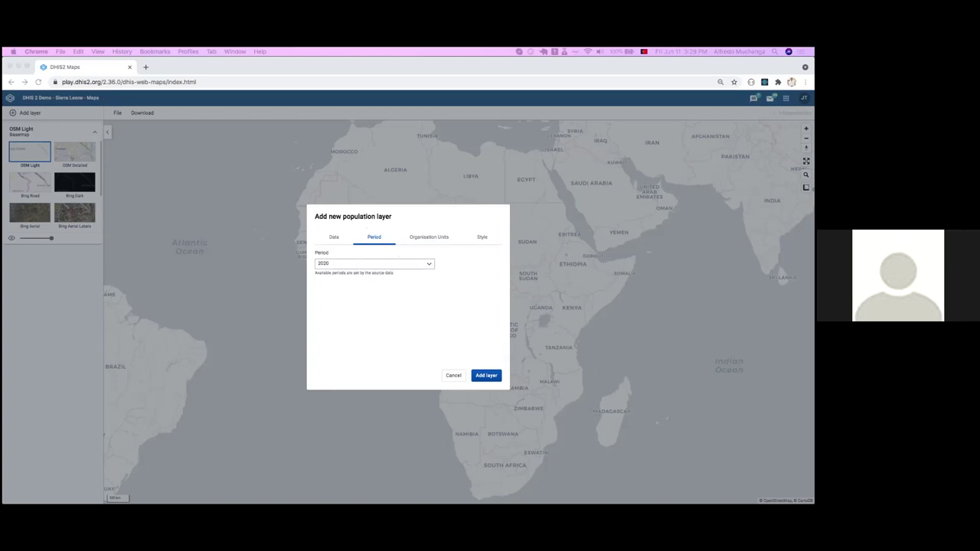
click(391, 266)
click(382, 295)
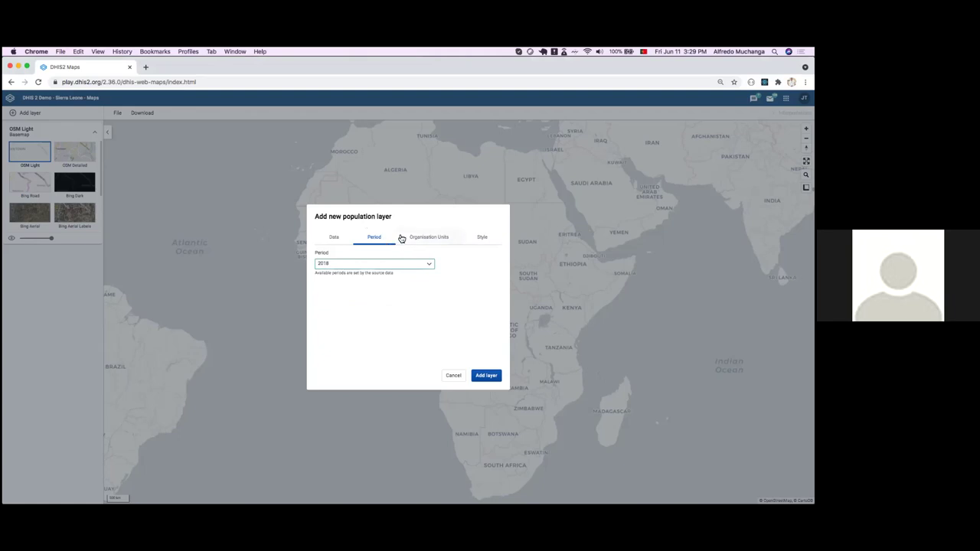
Set the layer's organisation unit to Sierra Leone at District level
click(424, 238)
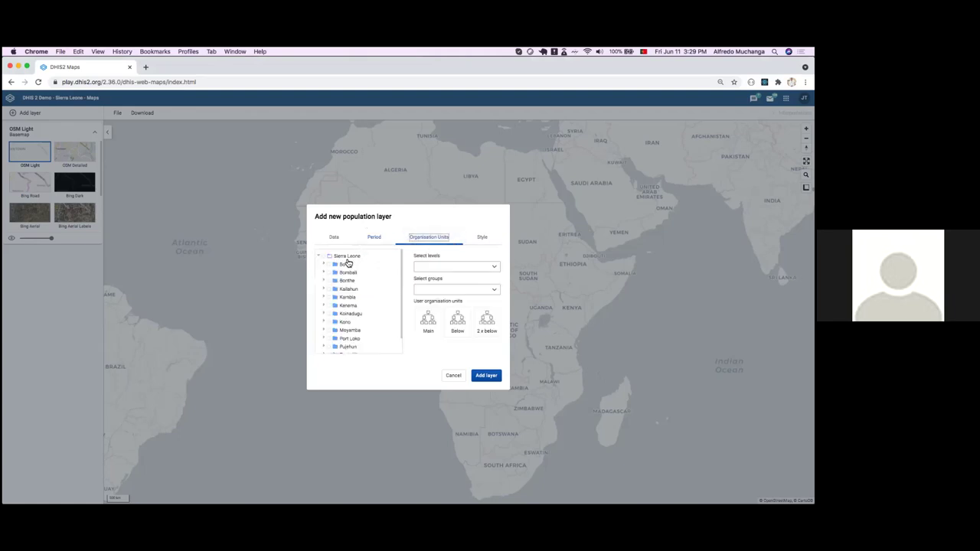
click(324, 257)
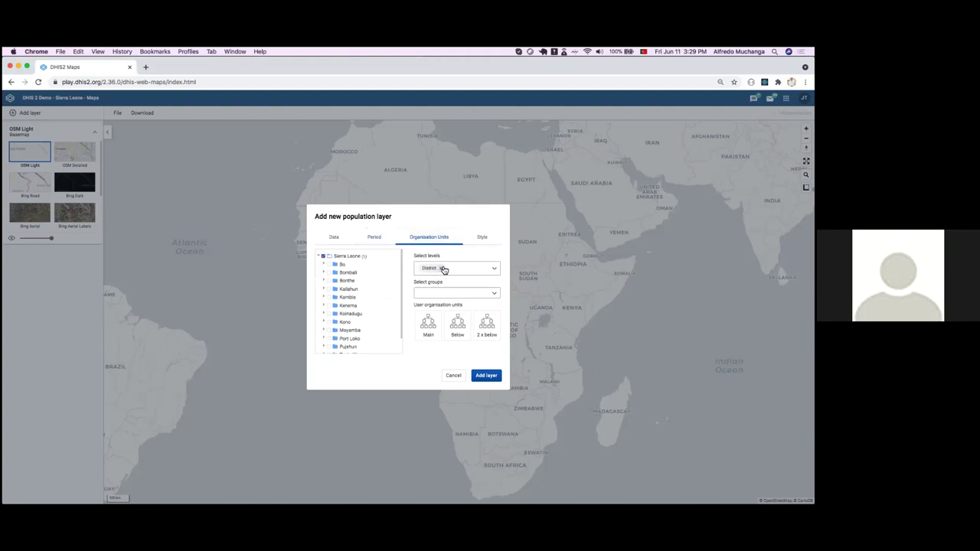
click(441, 268)
click(453, 270)
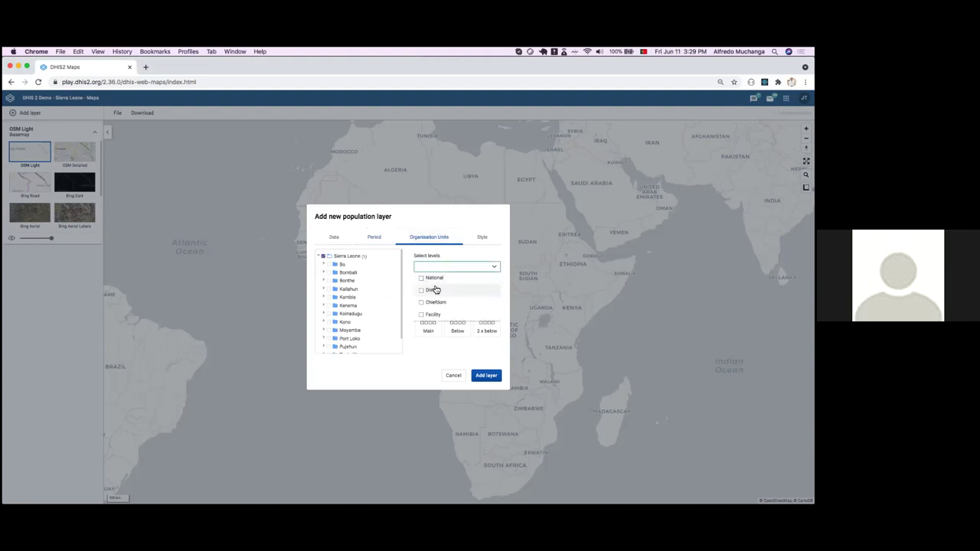
click(432, 293)
click(484, 239)
click(482, 238)
click(438, 238)
click(373, 238)
click(337, 240)
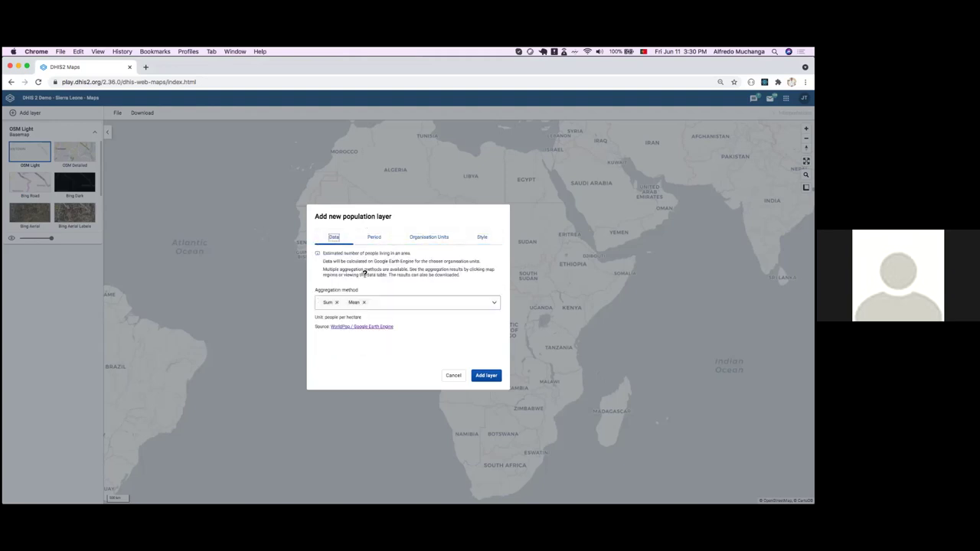
Open the WorldPop population dataset page in a new tab, then return to Maps to add the layer
click(373, 328)
click(184, 68)
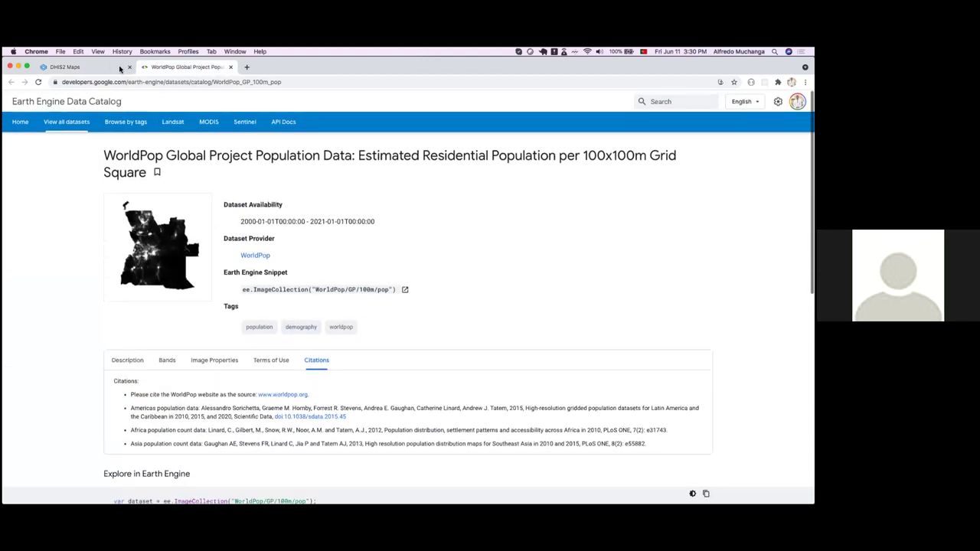
key(super+1)
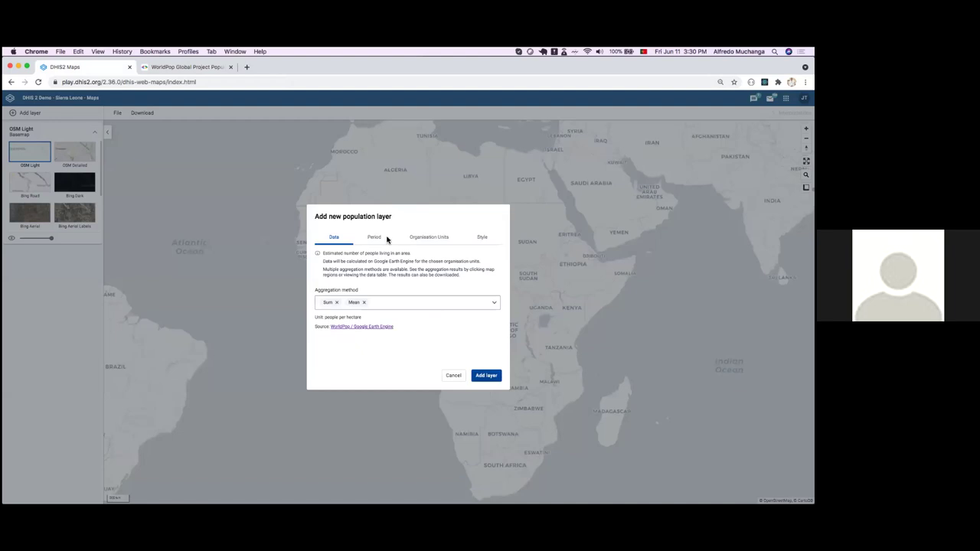
click(485, 375)
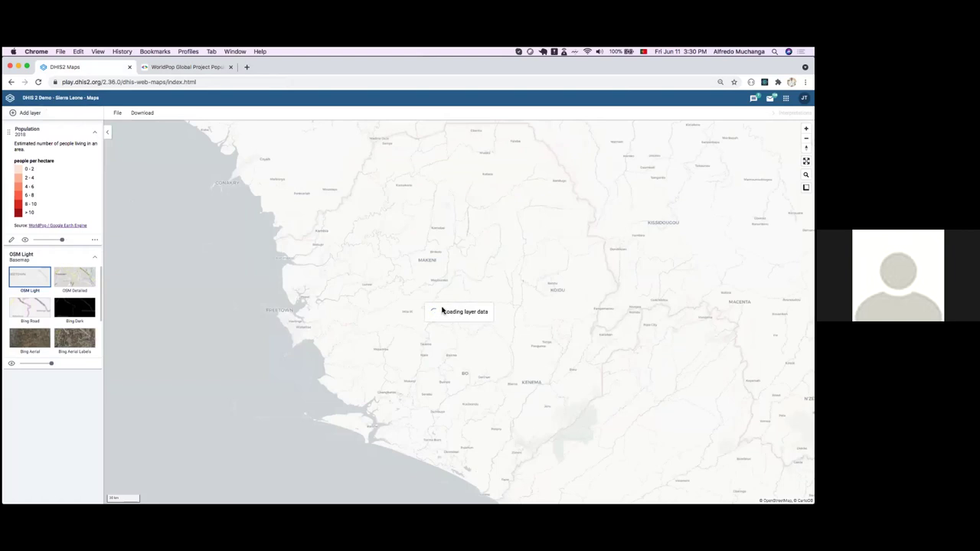
Review the WorldPop dataset details, then return to the map showing 2018 population by district
click(180, 68)
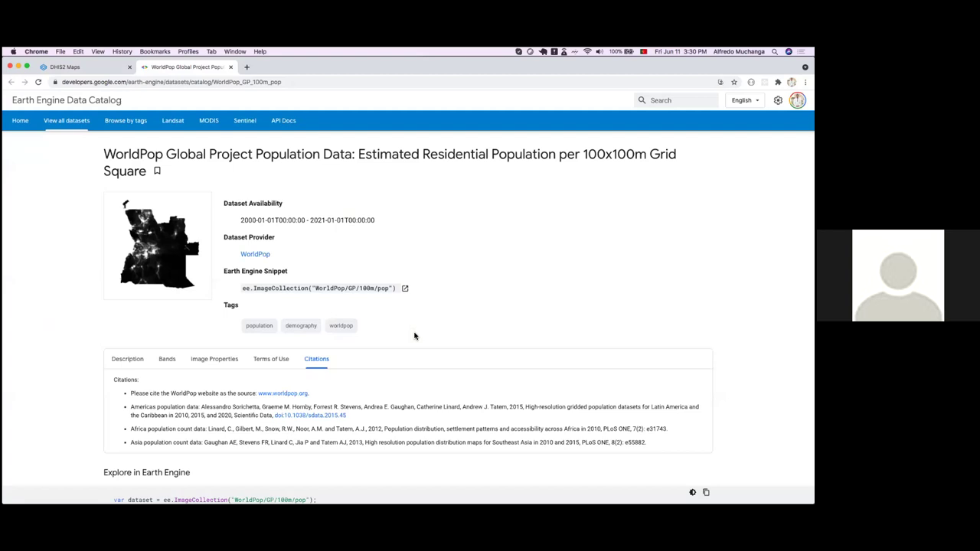
scroll(414, 335, down, 3)
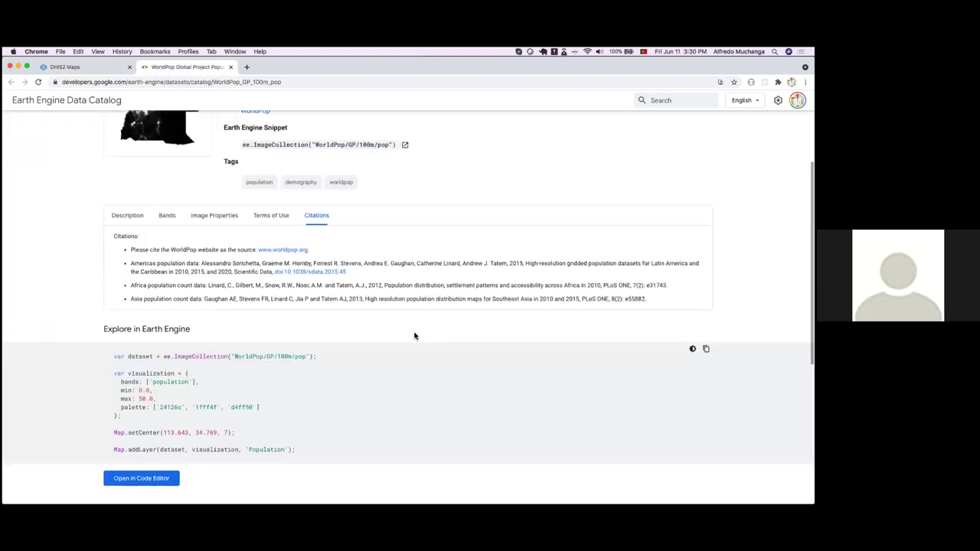
scroll(415, 336, down, 2)
scroll(183, 257, up, 5)
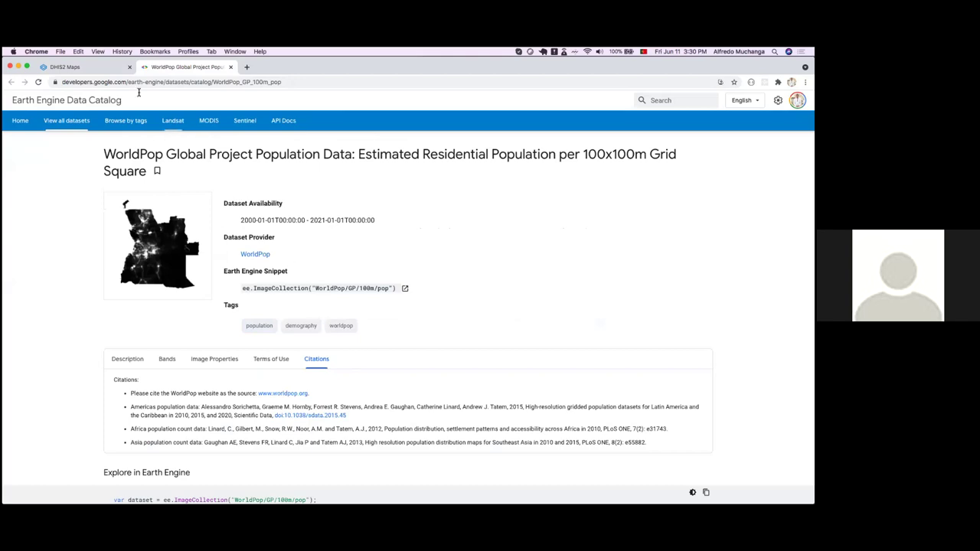
click(98, 67)
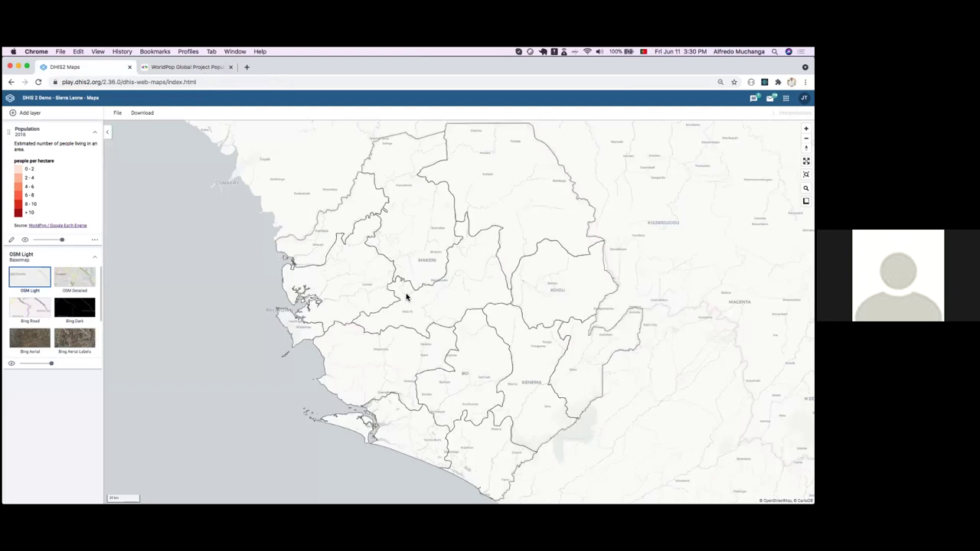
key(ctrl+Tab)
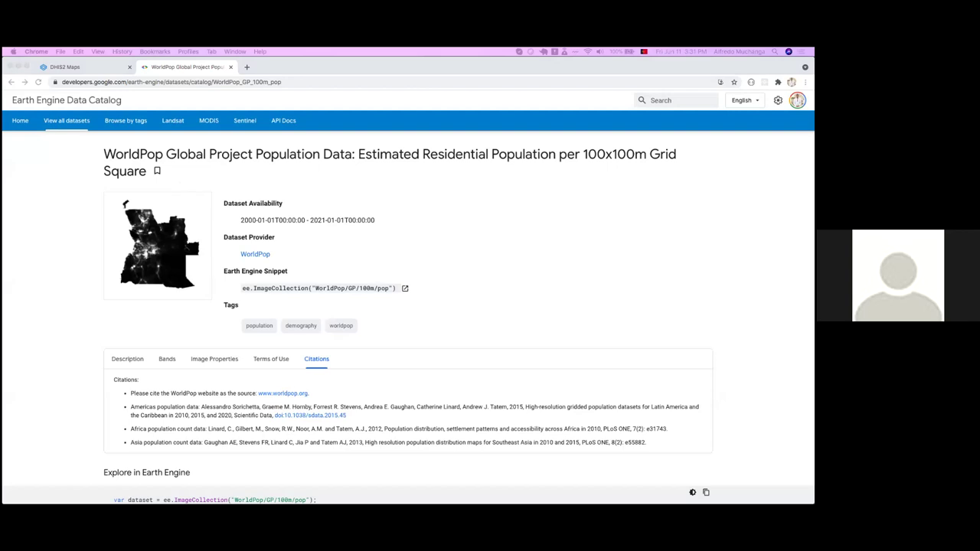
click(97, 71)
key(ctrl+shift+Tab)
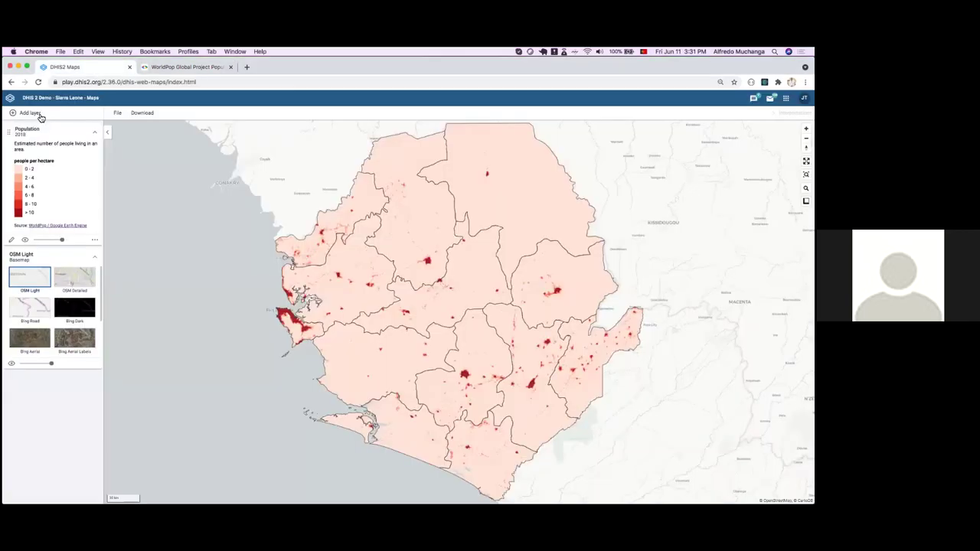
click(30, 114)
click(79, 155)
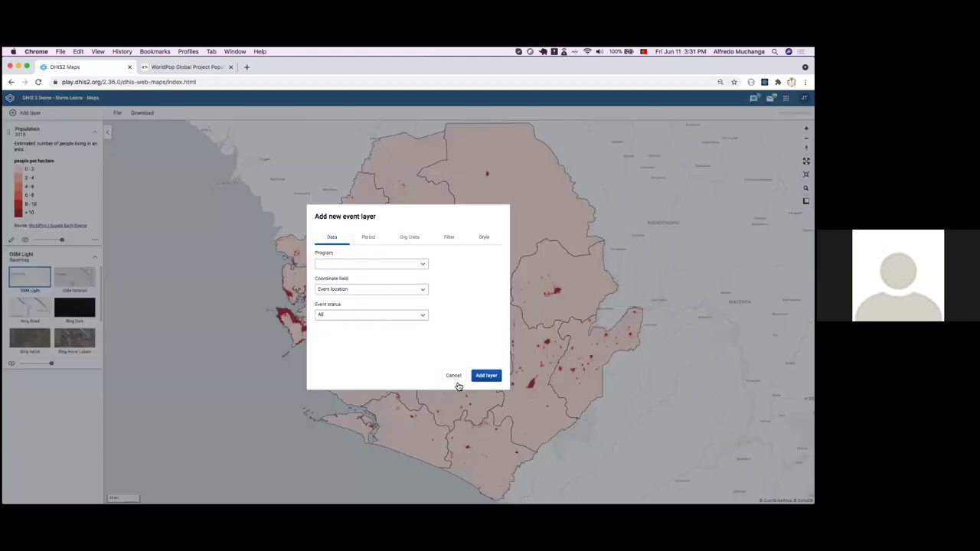
click(215, 268)
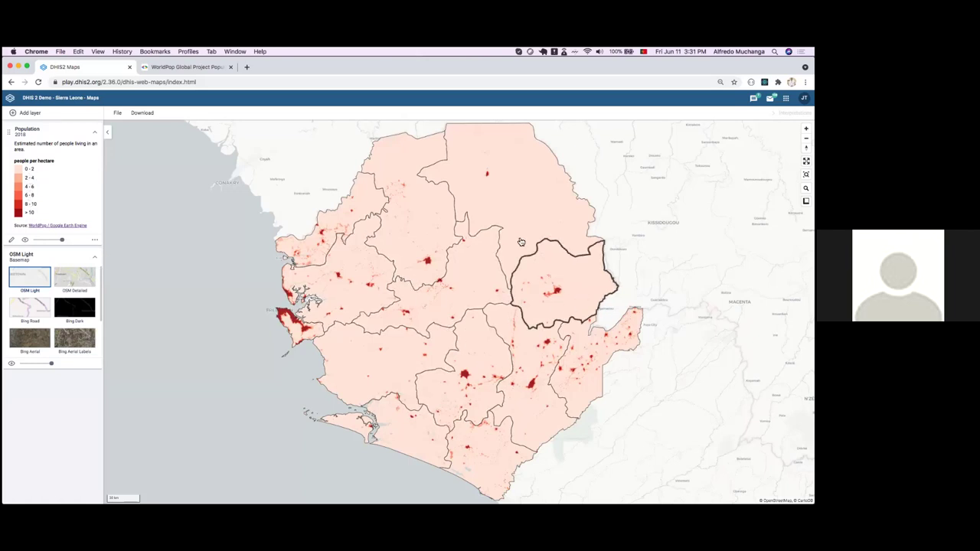
Show the Population layer's data table and enlarge it to list all 13 districts
click(95, 242)
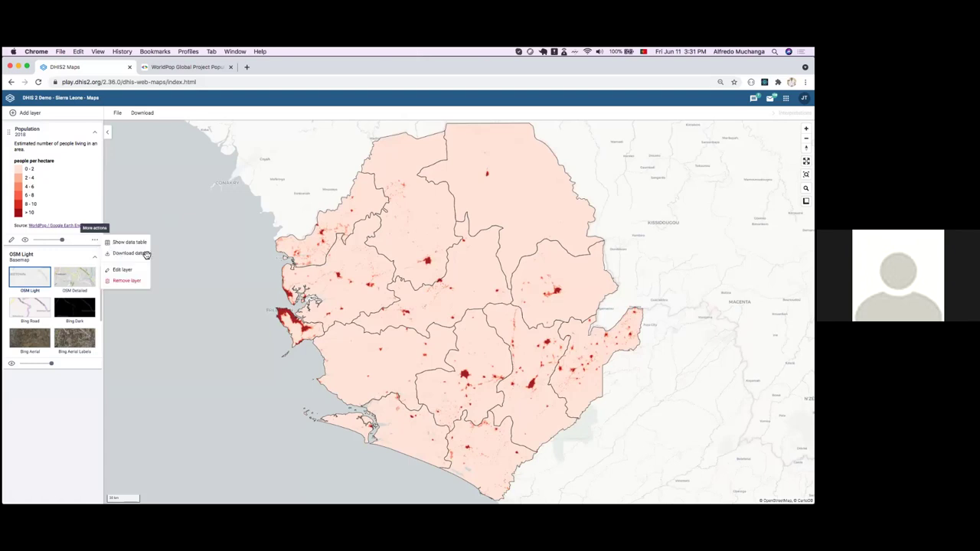
click(129, 242)
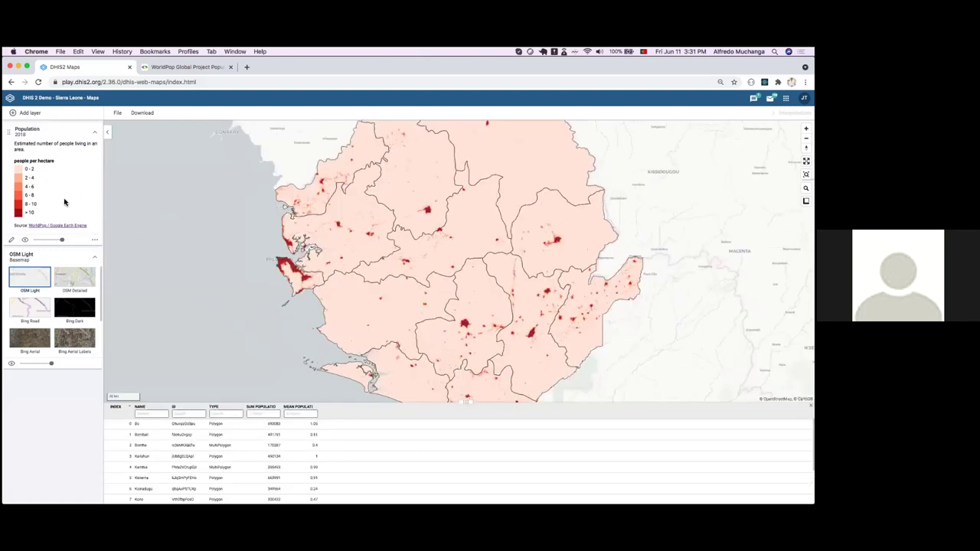
click(94, 243)
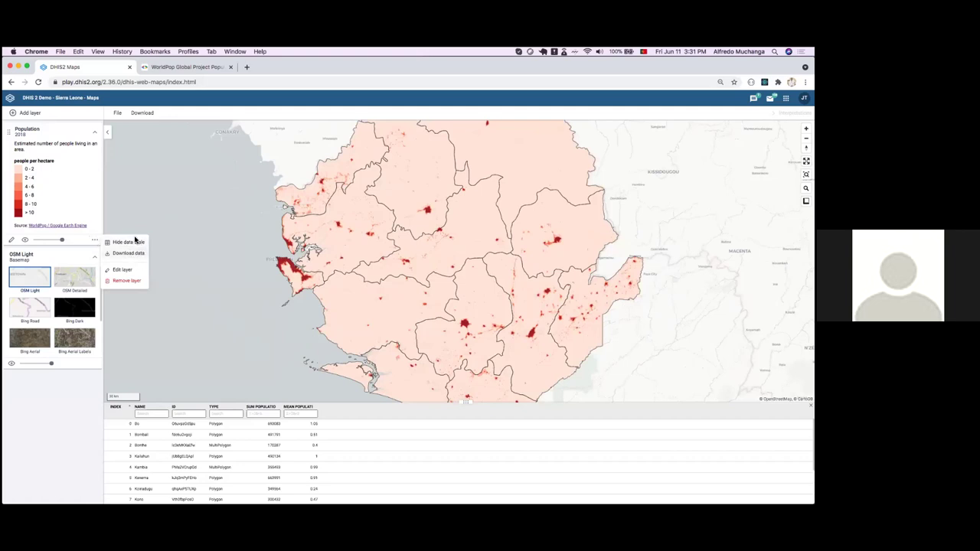
click(246, 256)
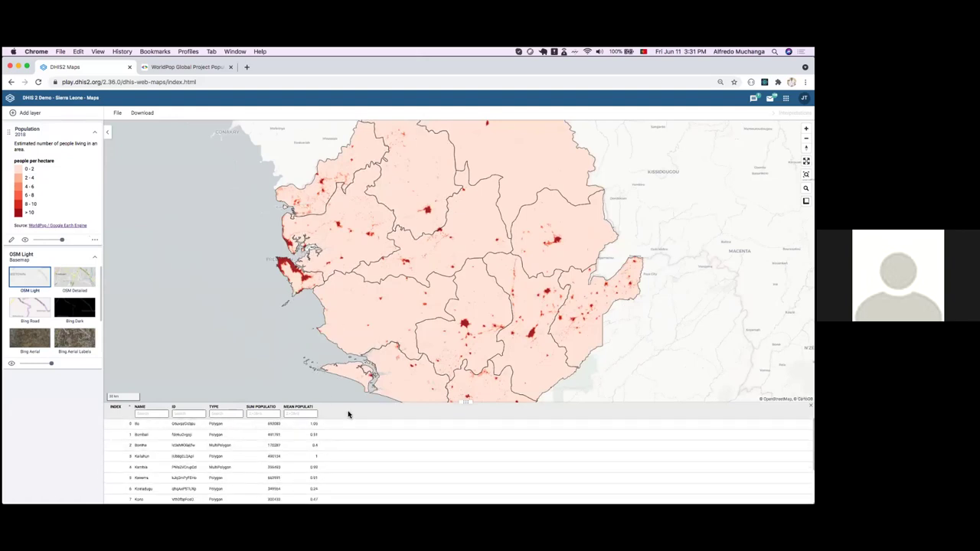
drag(465, 402, 450, 298)
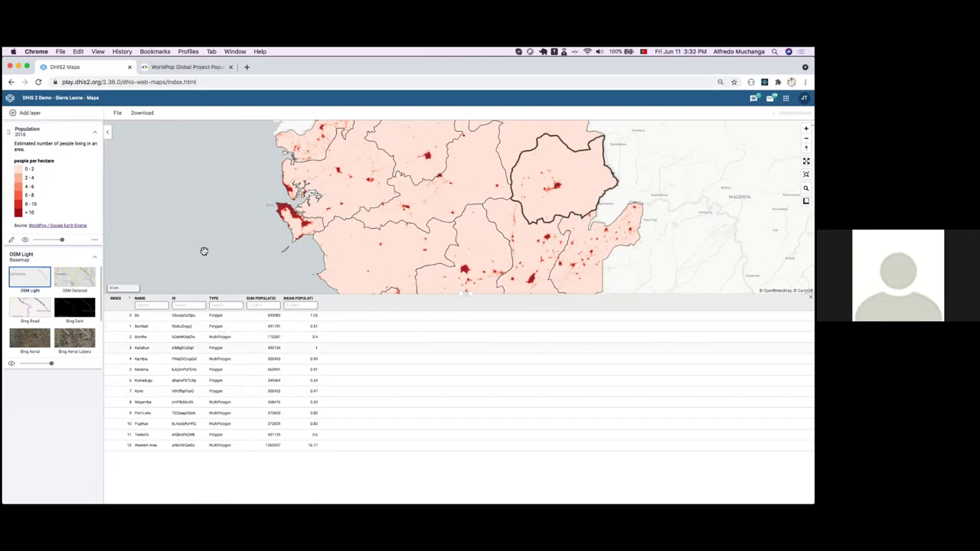
click(94, 241)
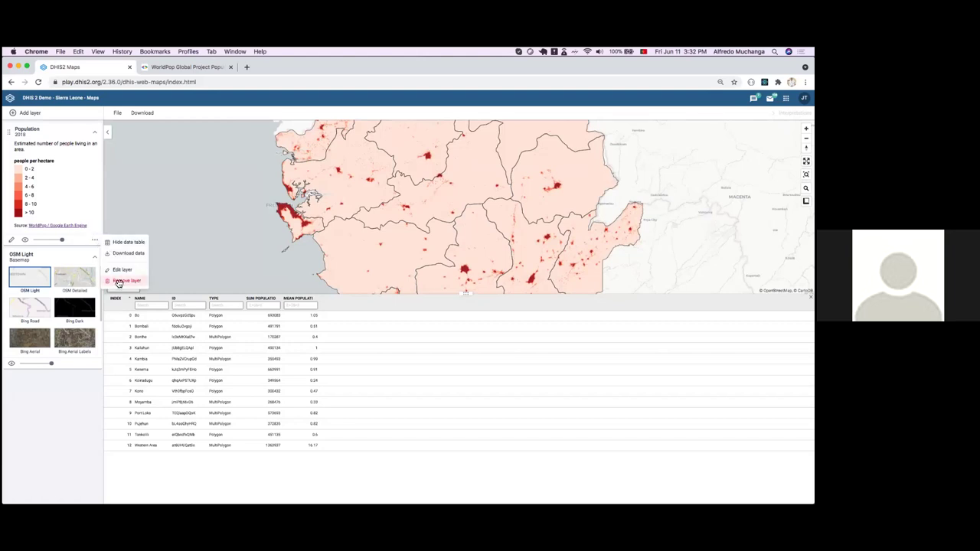
Swap the Population layer for a TB program Lab monitoring event layer, view its table, return to dashboard
click(126, 280)
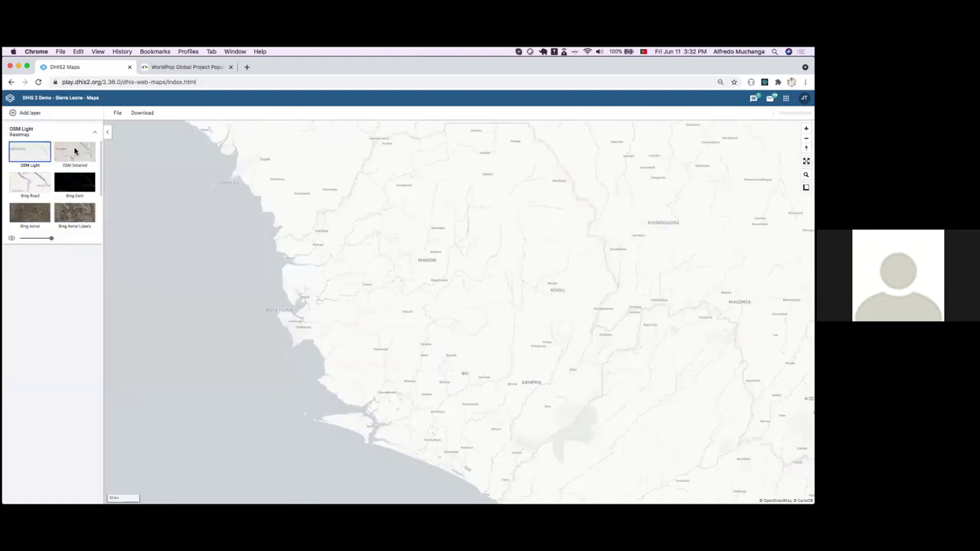
click(29, 112)
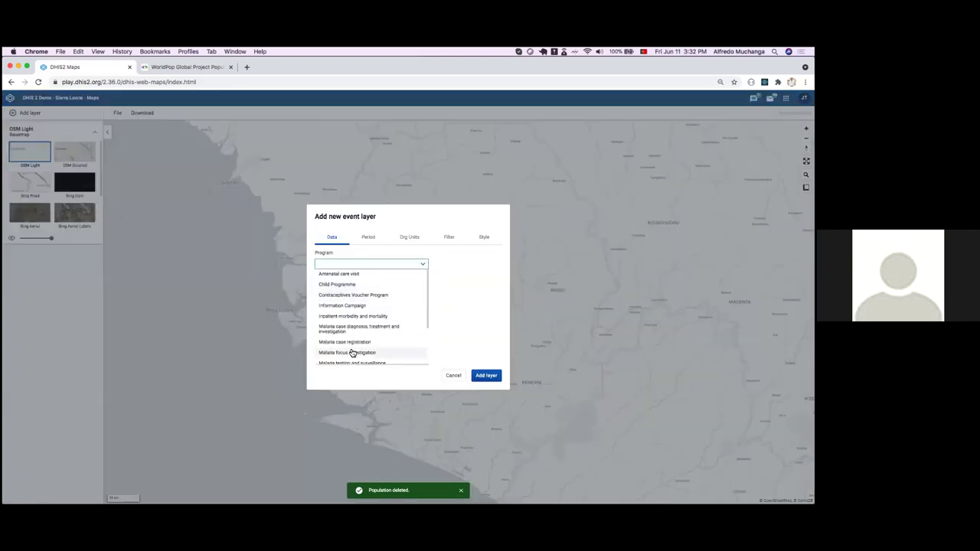
scroll(351, 345, down, 4)
click(351, 340)
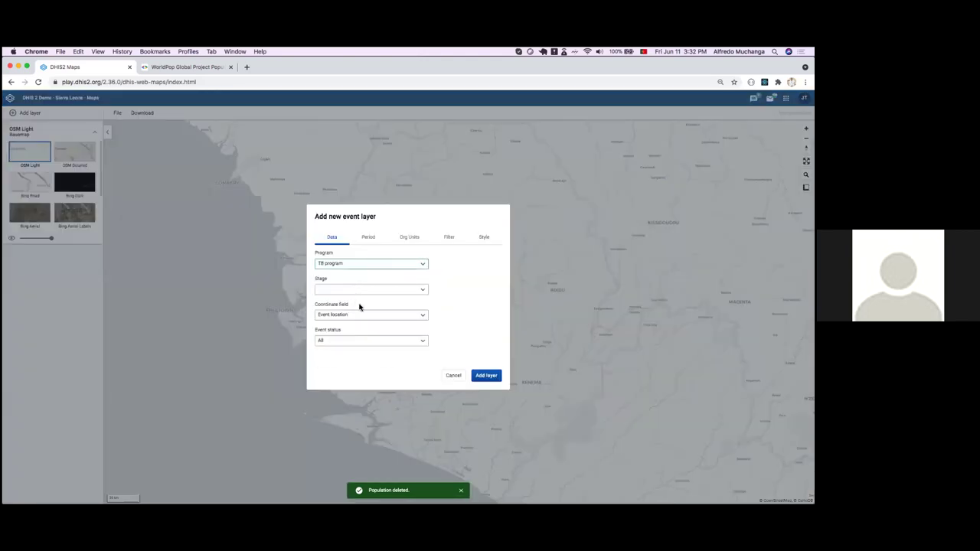
click(362, 316)
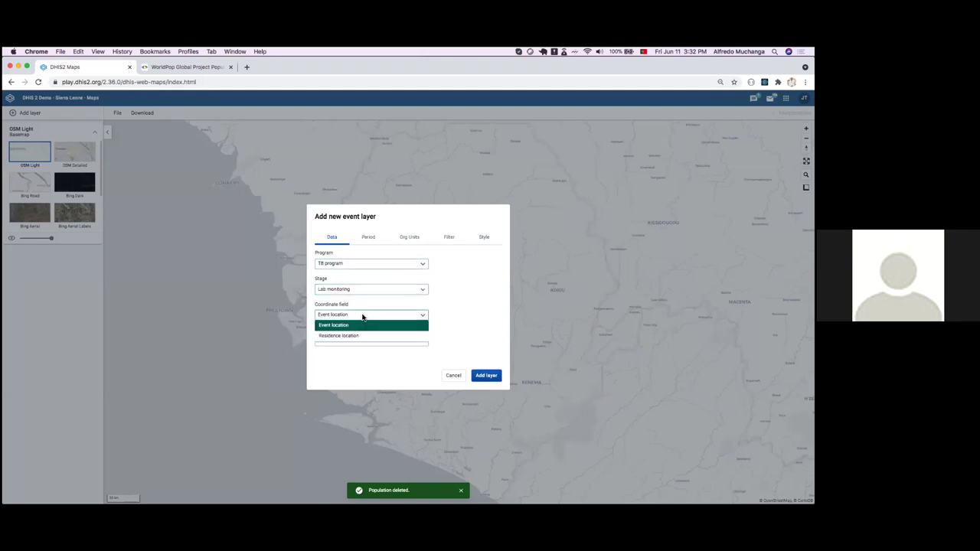
click(486, 375)
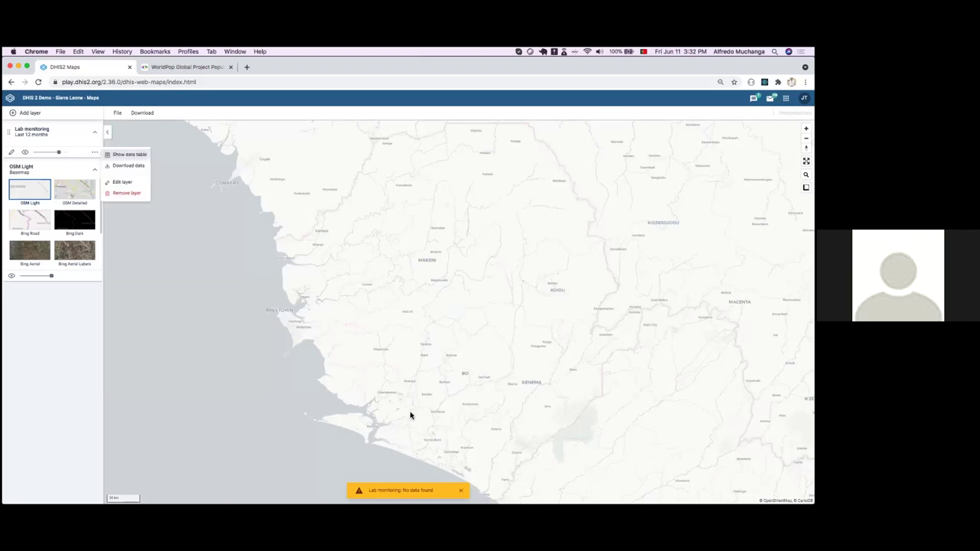
click(130, 153)
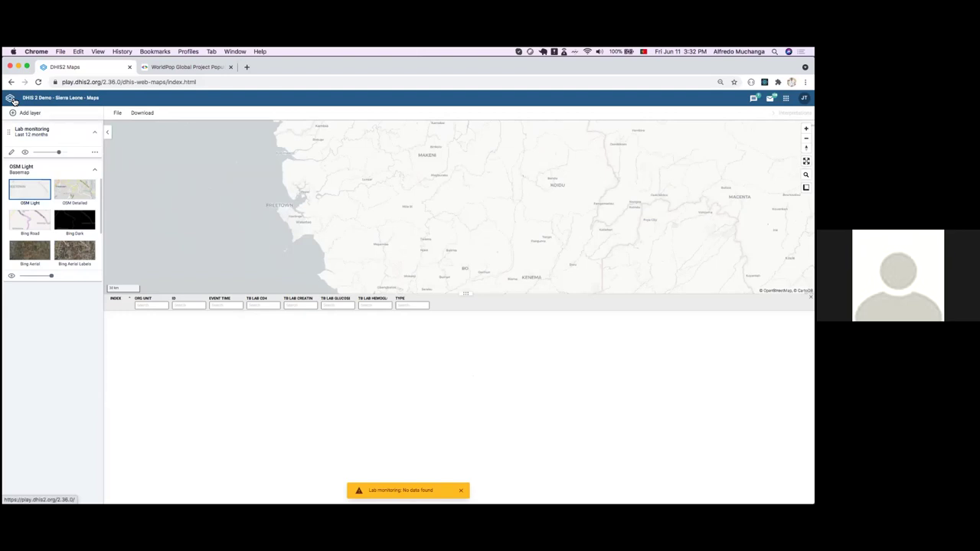
click(12, 100)
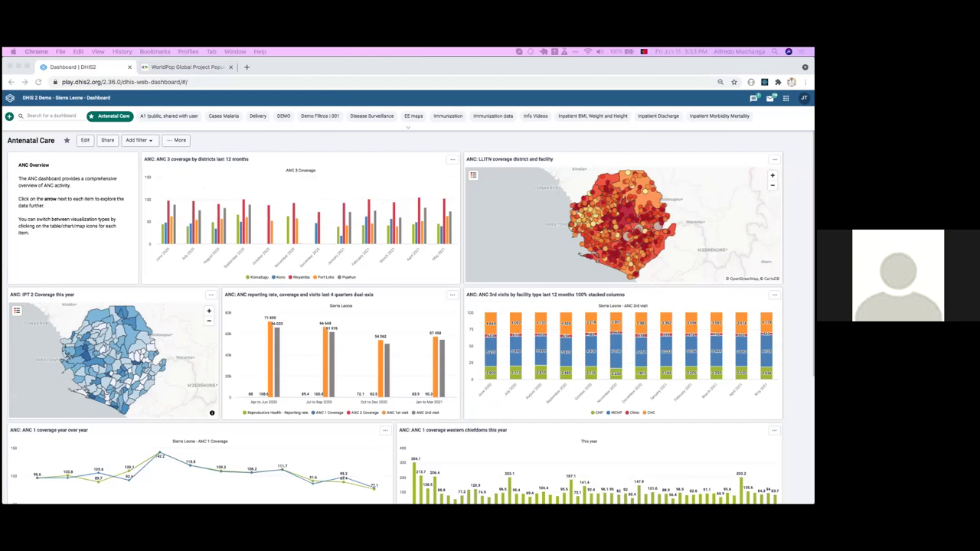
Search the DHIS2 apps list for 'cap' and open the Capture app
click(785, 98)
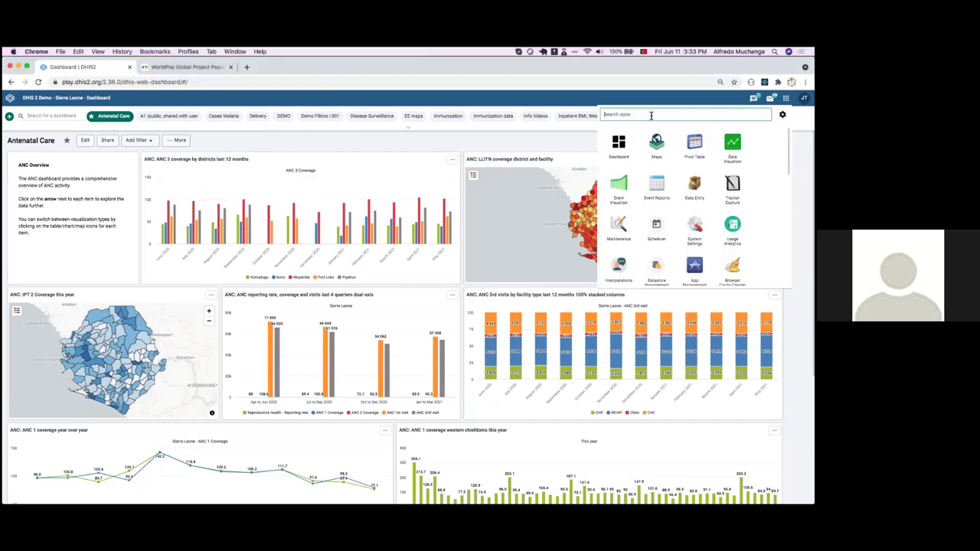
click(651, 115)
scroll(685, 214, down, 2)
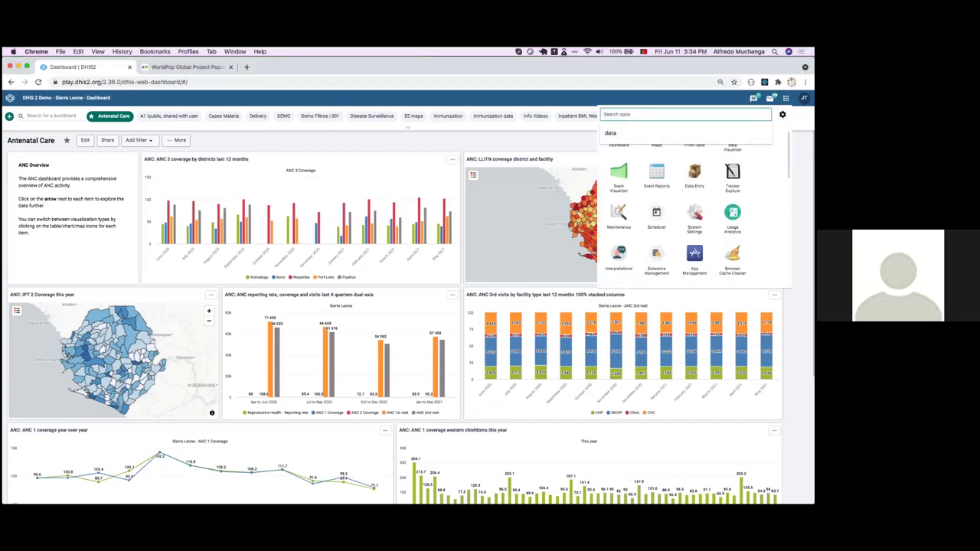
scroll(643, 258, down, 2)
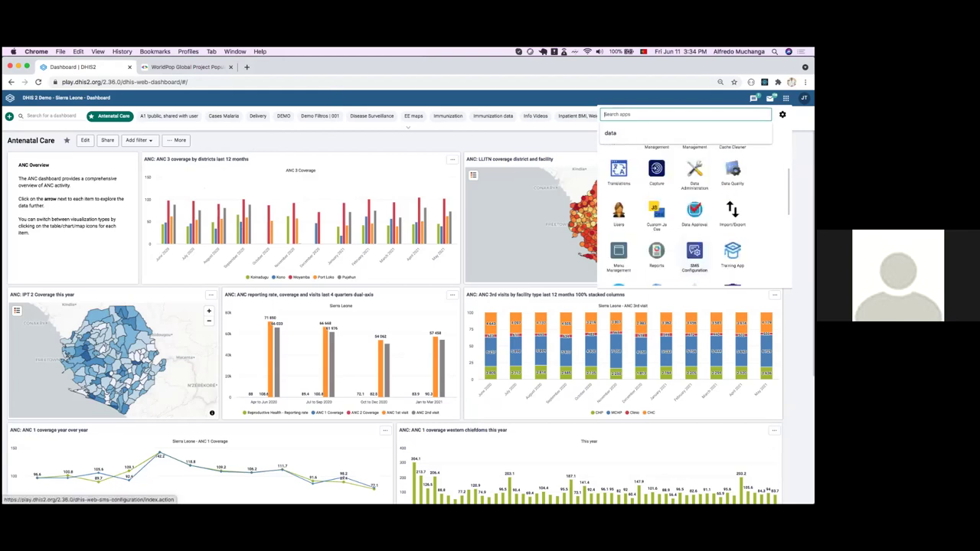
scroll(643, 257, up, 1)
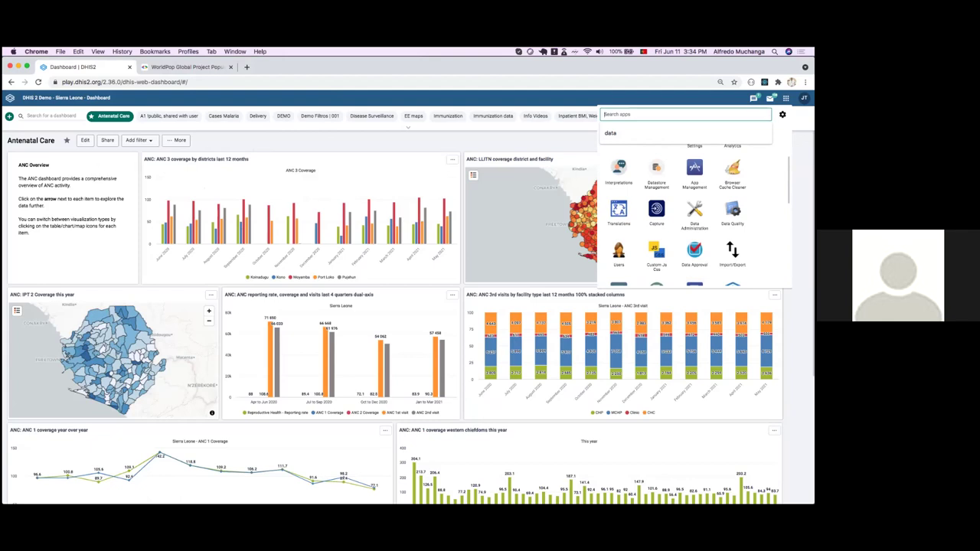
click(624, 115)
text(cap)
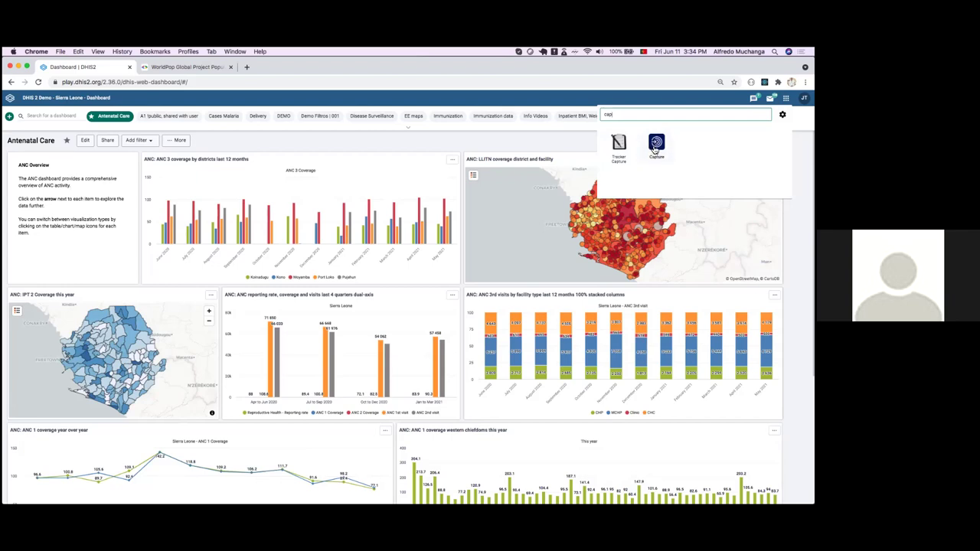
super+click(658, 146)
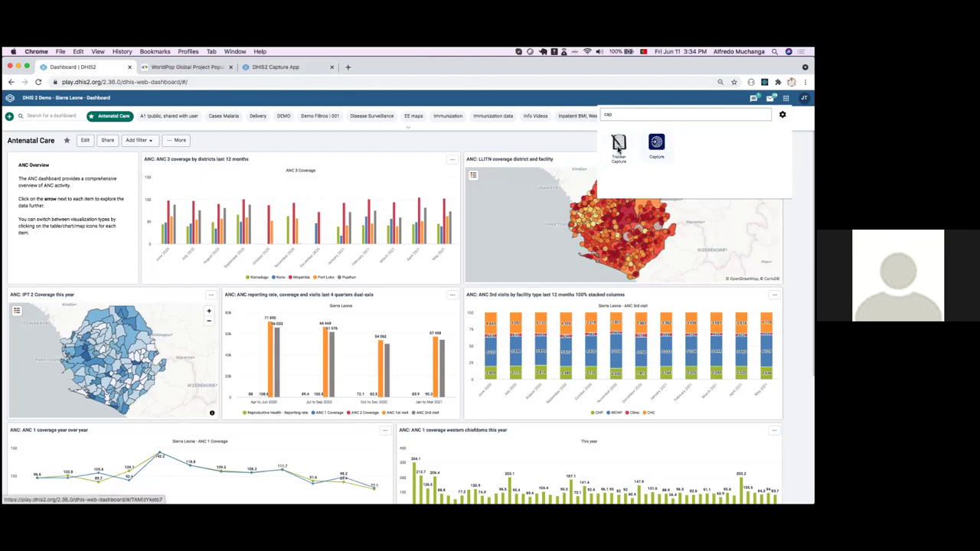
In the Capture tab, browse the program list and pick Information Campaign
click(287, 68)
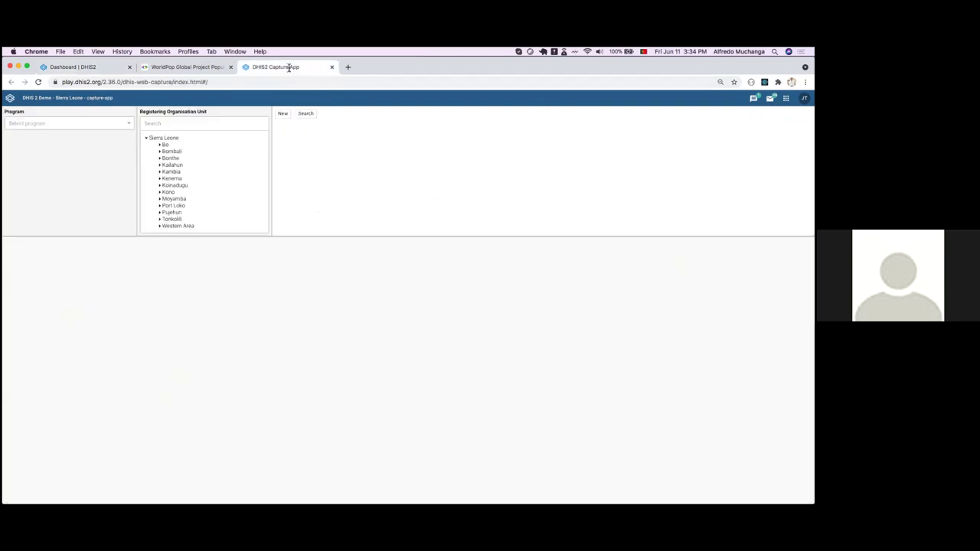
click(105, 123)
scroll(59, 166, down, 5)
scroll(59, 166, up, 5)
scroll(59, 164, down, 2)
scroll(42, 150, up, 2)
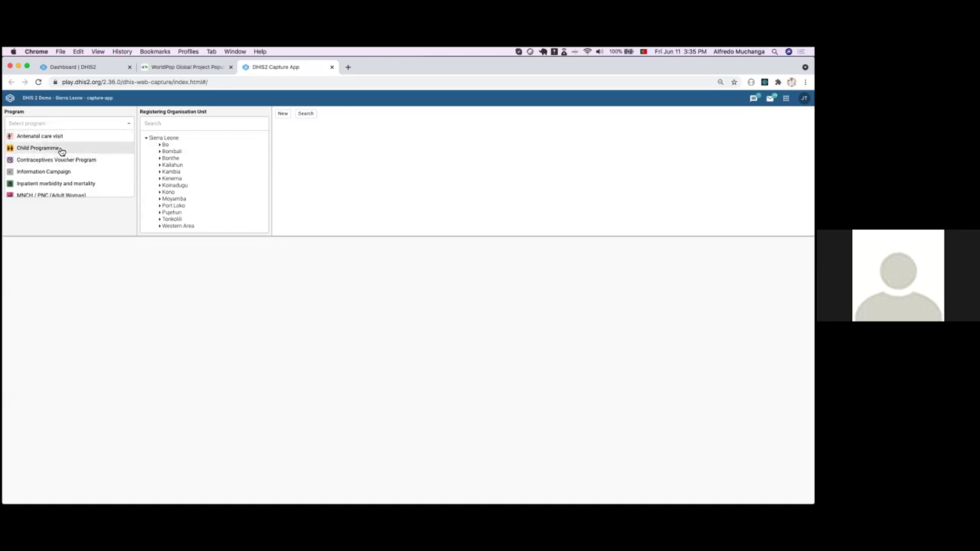
scroll(66, 173, down, 5)
scroll(57, 162, up, 4)
scroll(56, 162, down, 2)
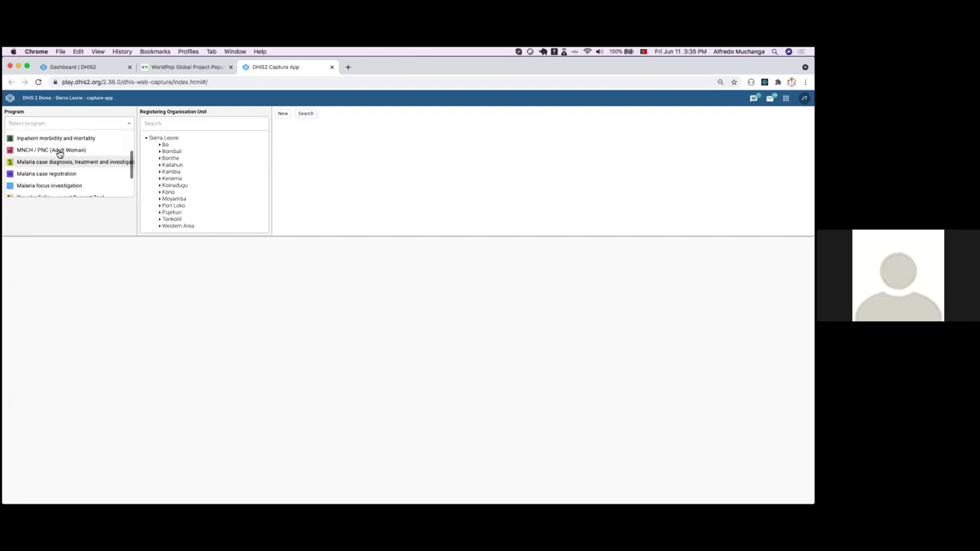
scroll(58, 153, down, 2)
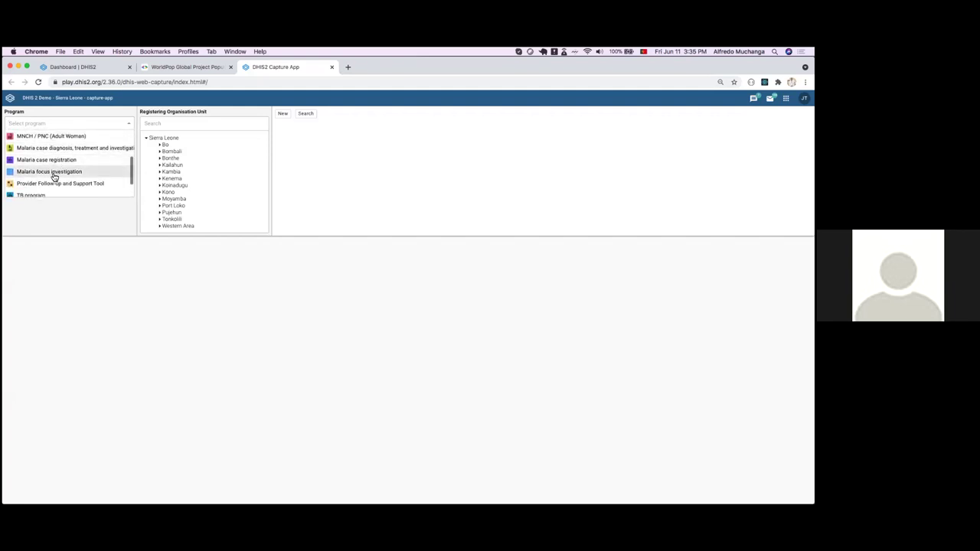
scroll(52, 177, up, 5)
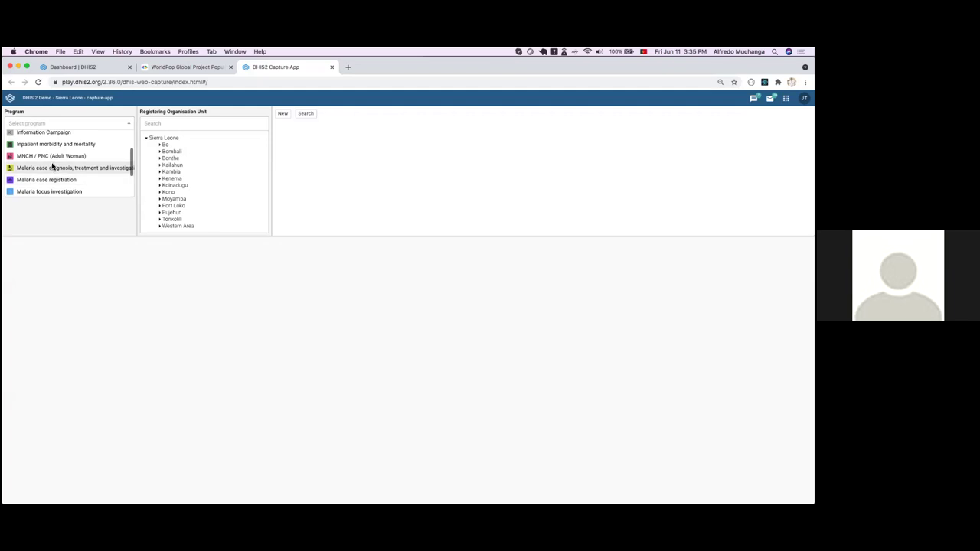
click(50, 172)
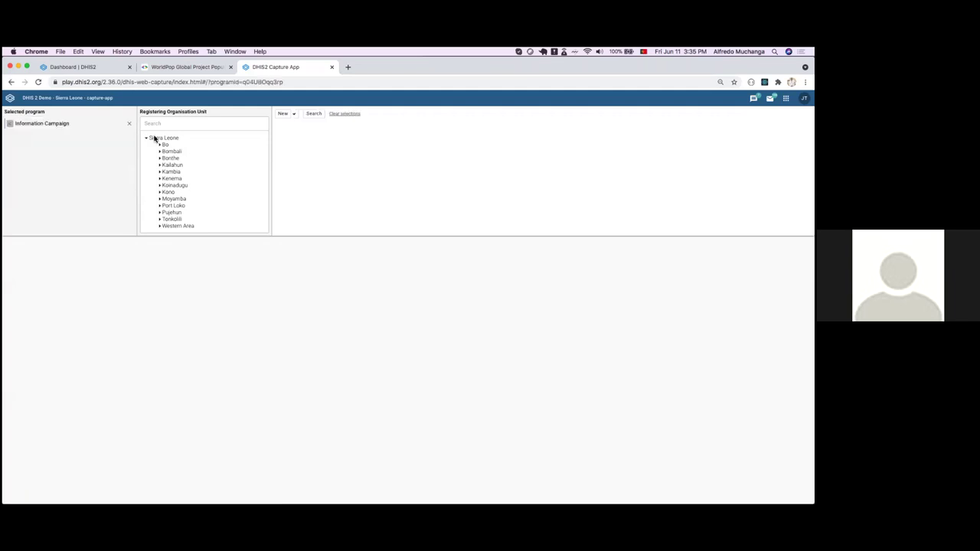
Select Sierra Leone with the Malaria case registration program and open the New menu
click(165, 139)
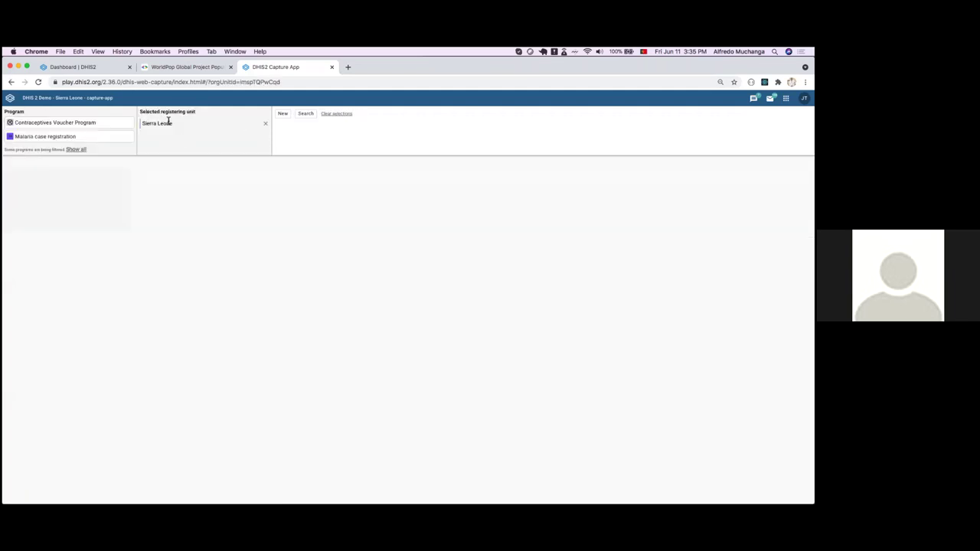
click(64, 135)
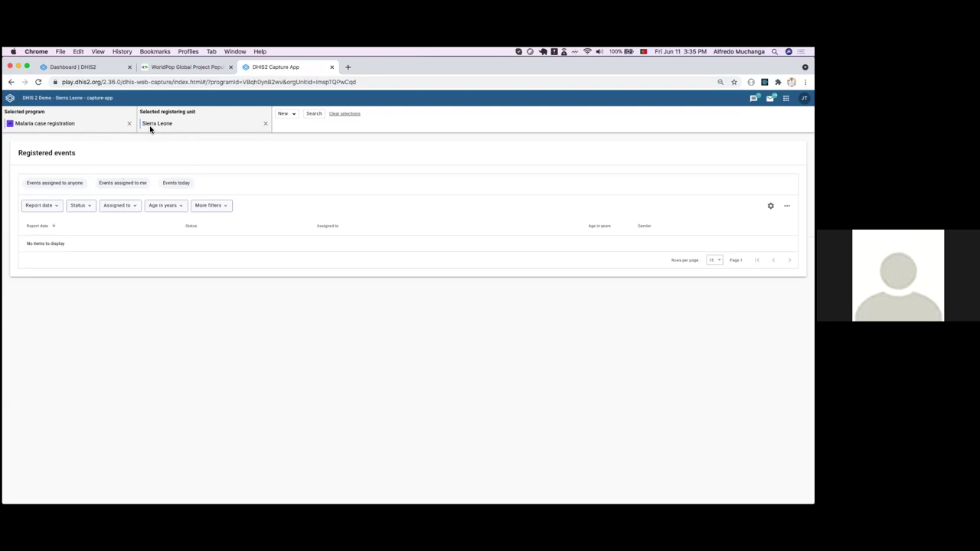
click(292, 115)
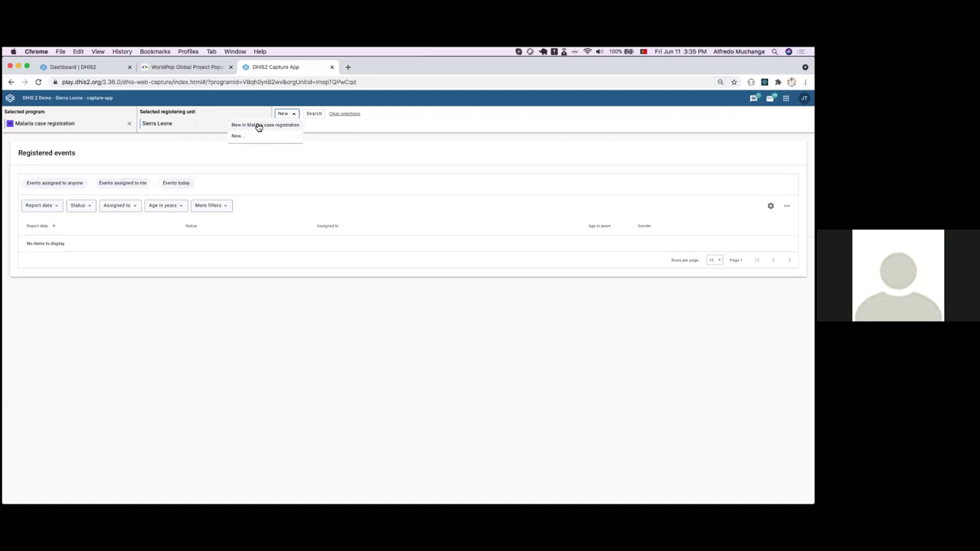
Enter age 23, gender Male and report date 2021-06-11, then save the Malaria case
click(259, 126)
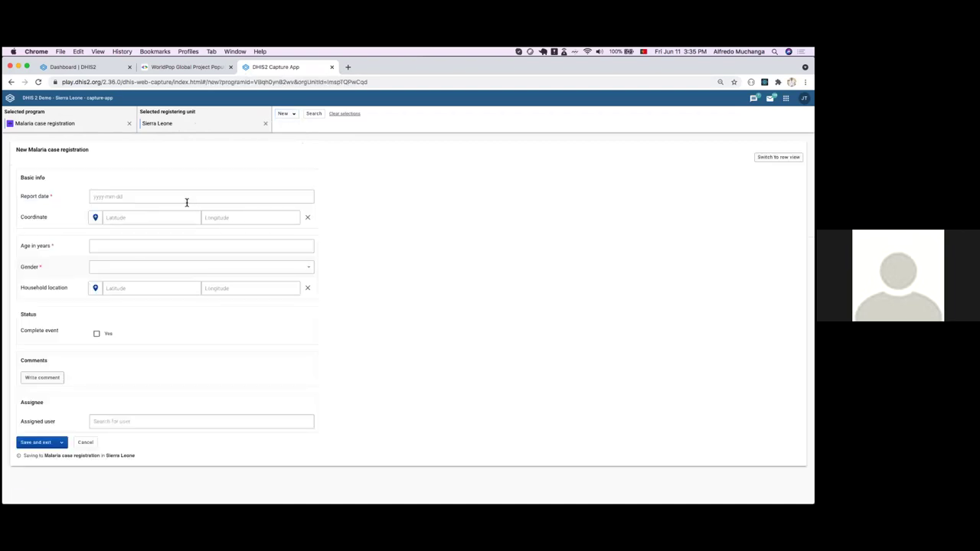
click(124, 244)
text(23)
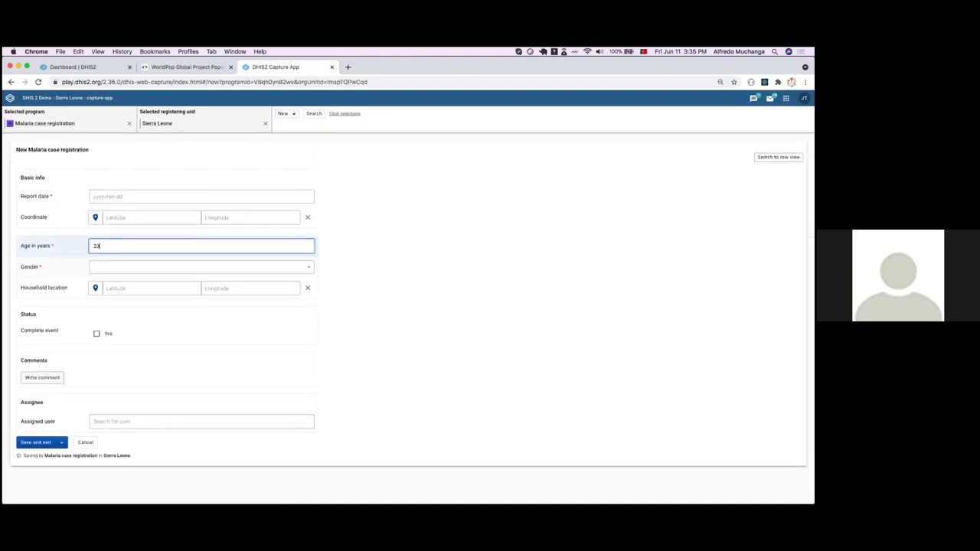
click(112, 266)
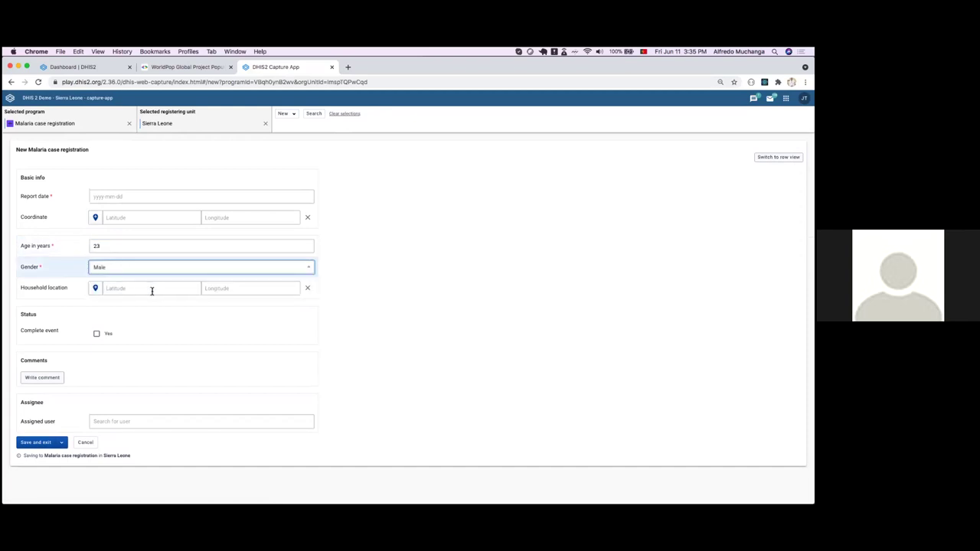
click(38, 442)
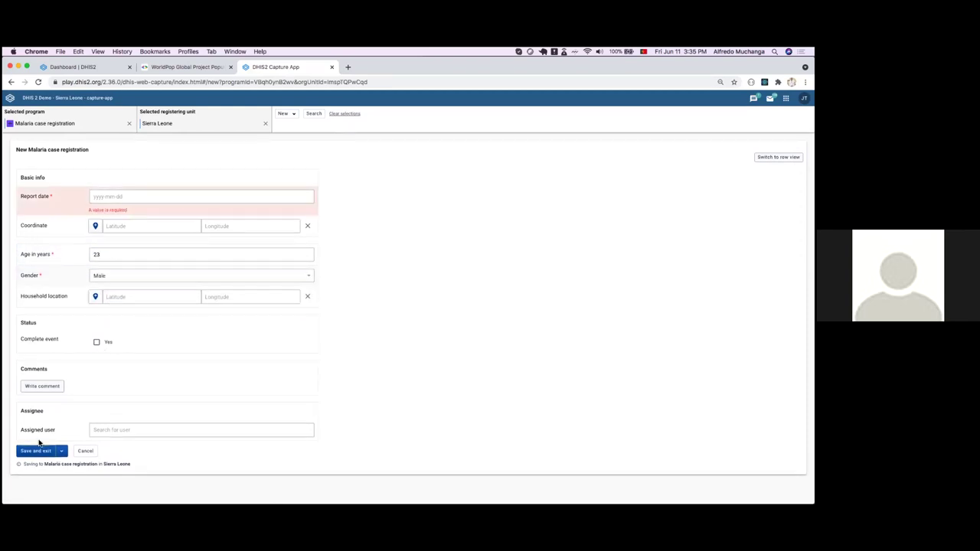
click(126, 198)
click(181, 298)
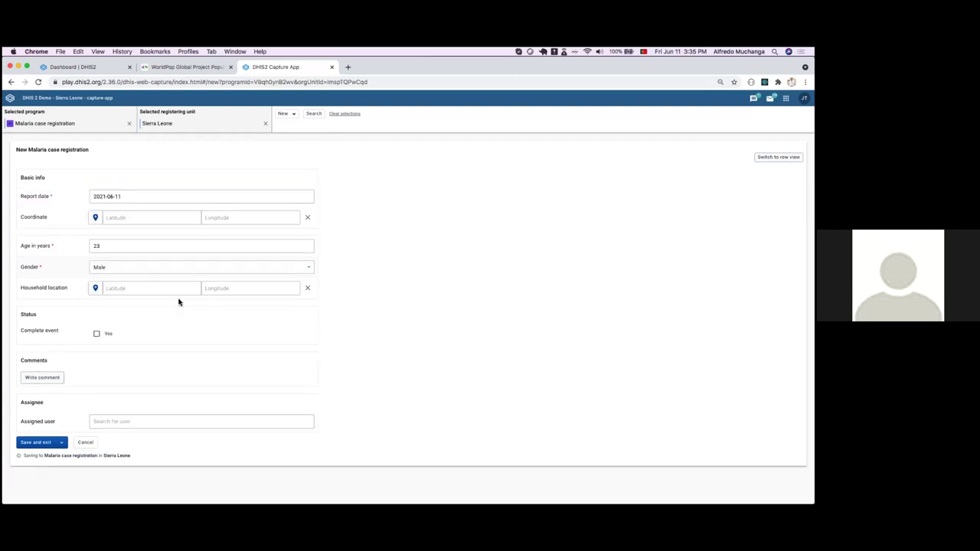
click(35, 442)
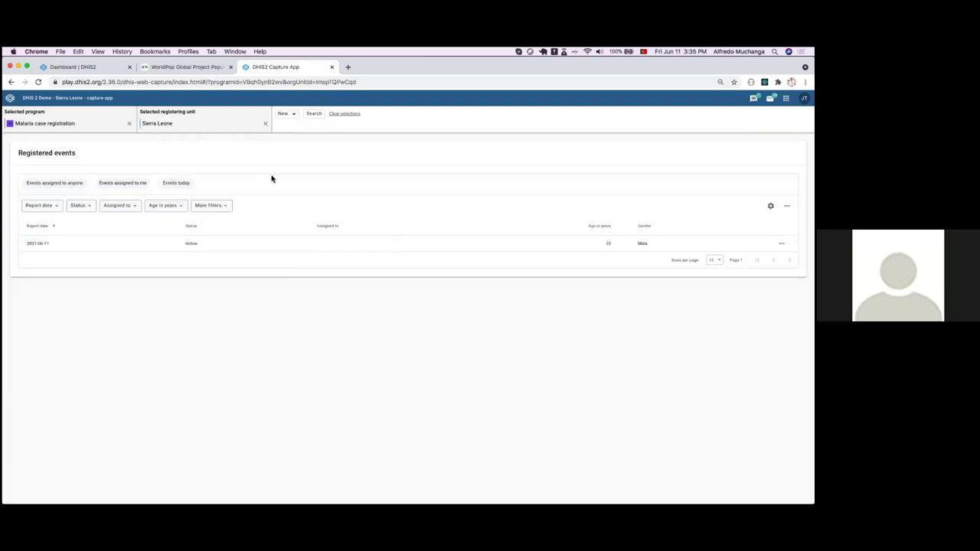
Try the Contraceptives Voucher Program and its partner list, then reset all selections
click(129, 126)
click(72, 124)
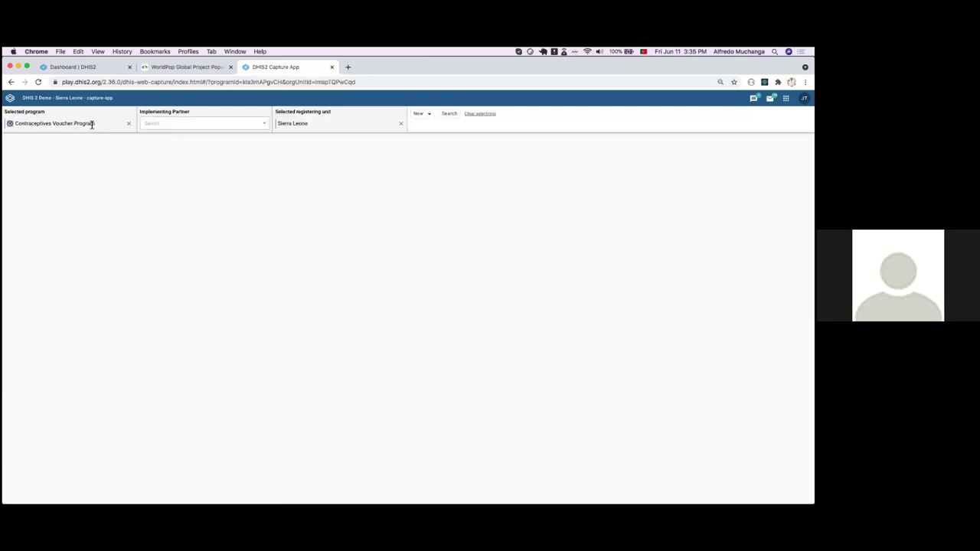
click(127, 126)
click(77, 125)
click(193, 126)
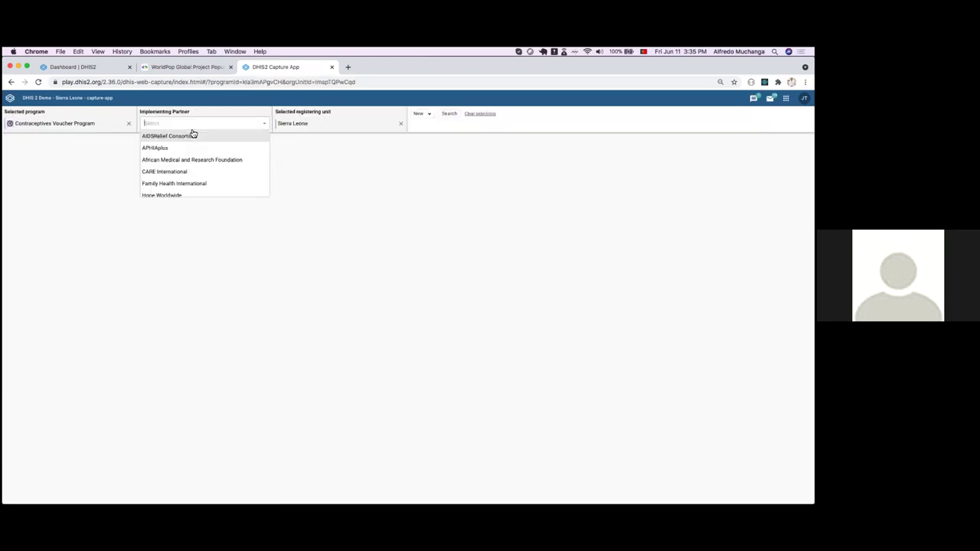
scroll(184, 174, down, 1)
scroll(183, 173, down, 1)
click(330, 222)
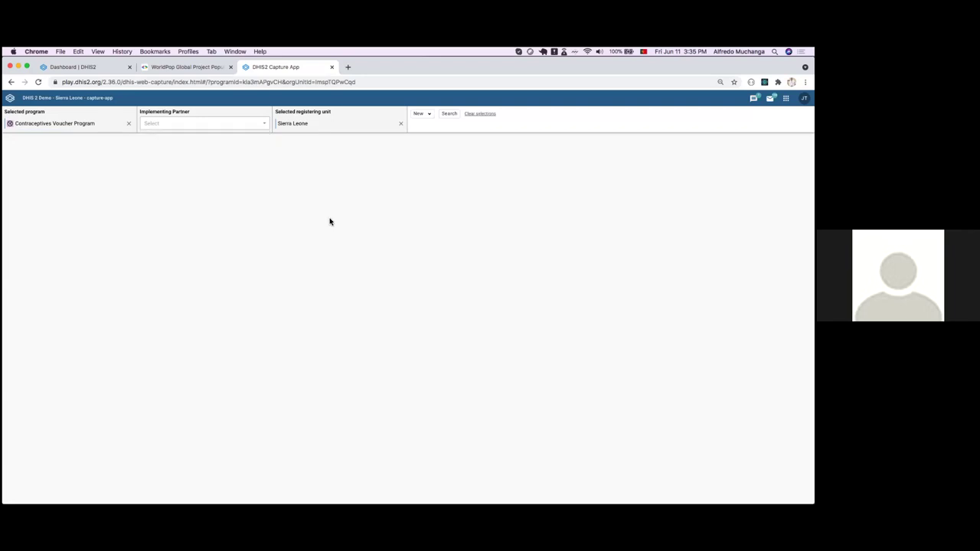
click(400, 122)
click(477, 113)
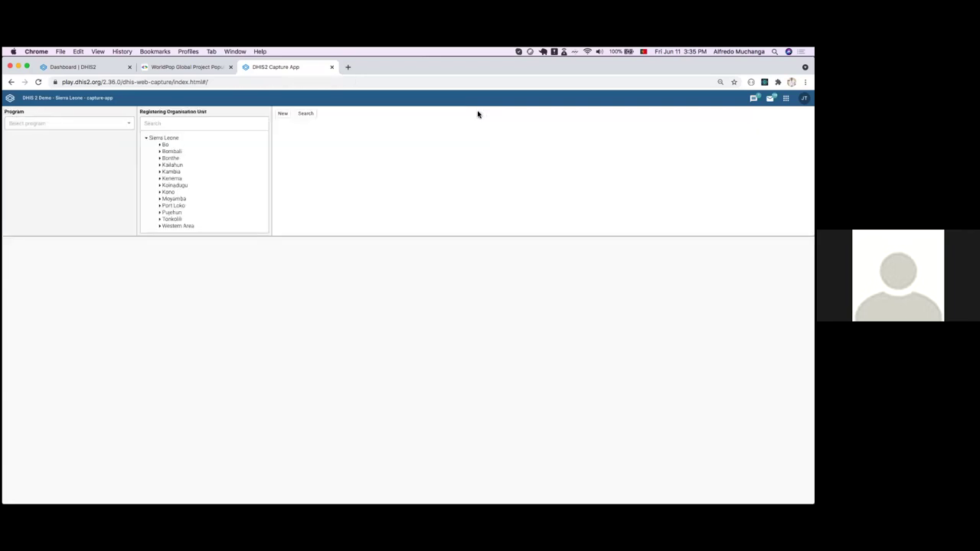
Choose TB program and Ngelehun CHC under Bo > Badjia to list its enrollments
click(50, 120)
scroll(45, 174, down, 3)
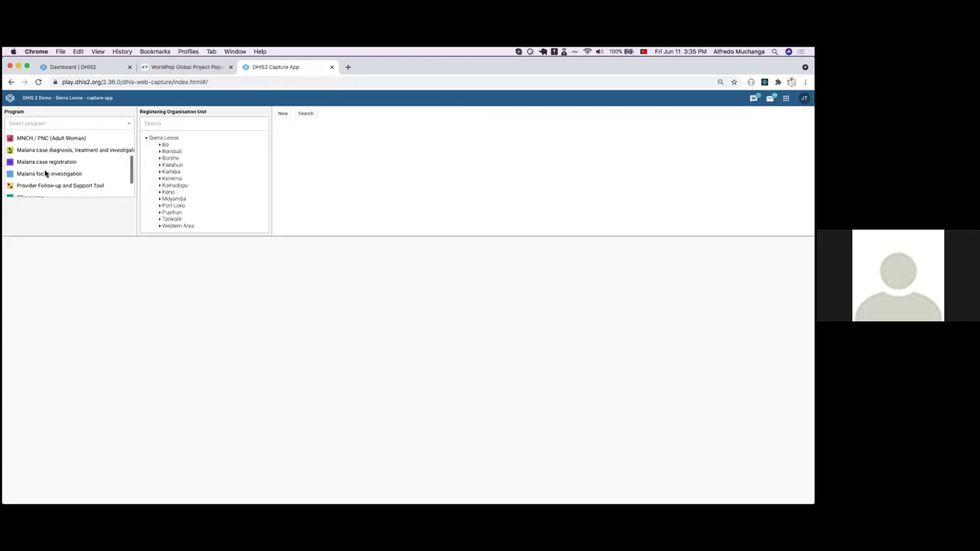
scroll(44, 173, down, 2)
click(40, 172)
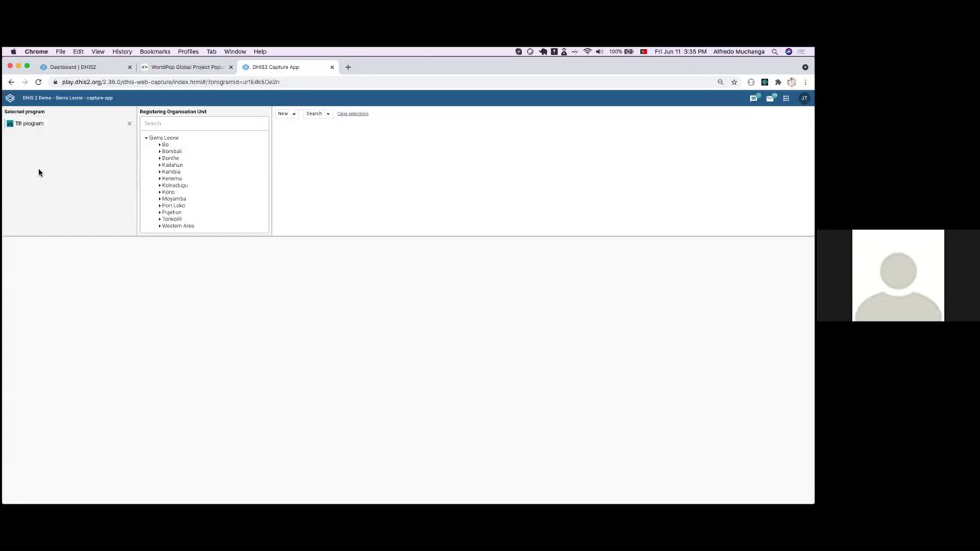
click(159, 145)
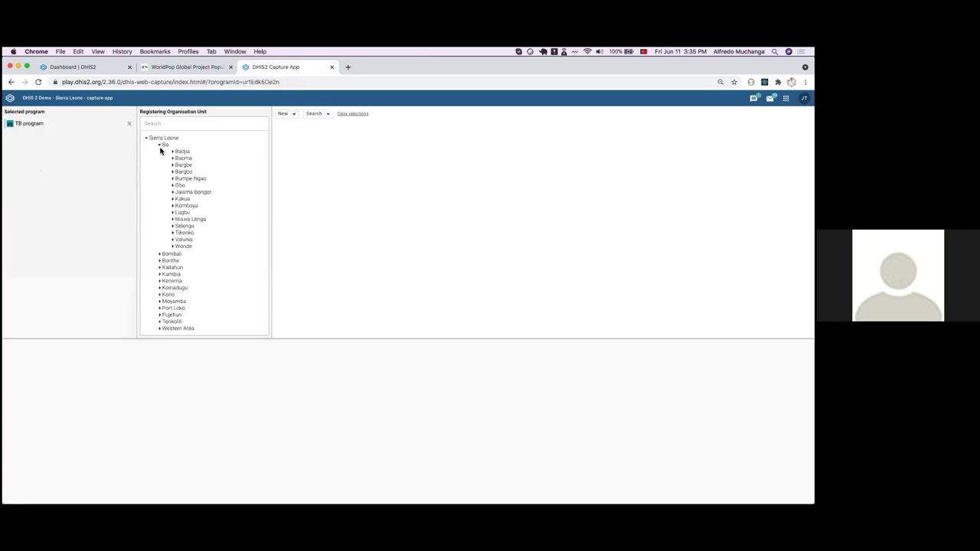
click(173, 152)
click(191, 158)
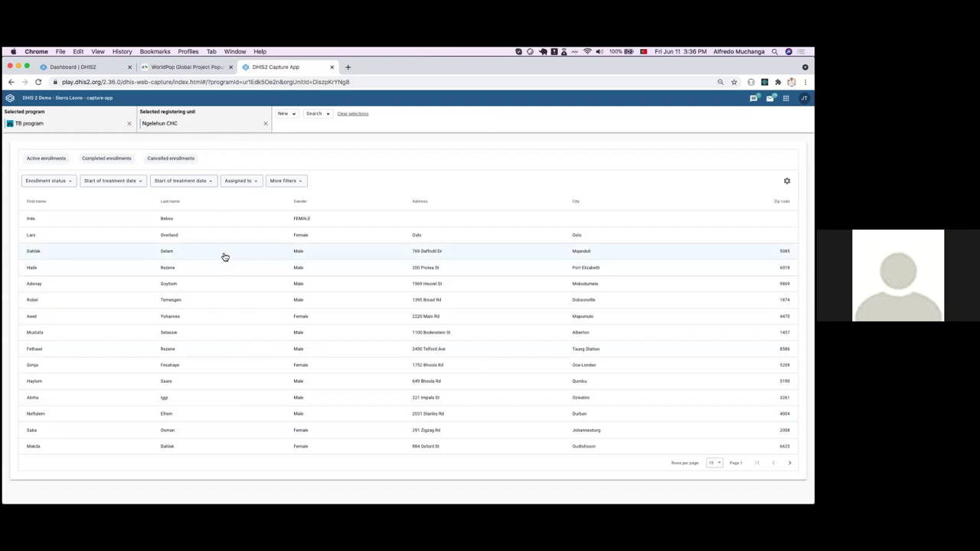
click(248, 184)
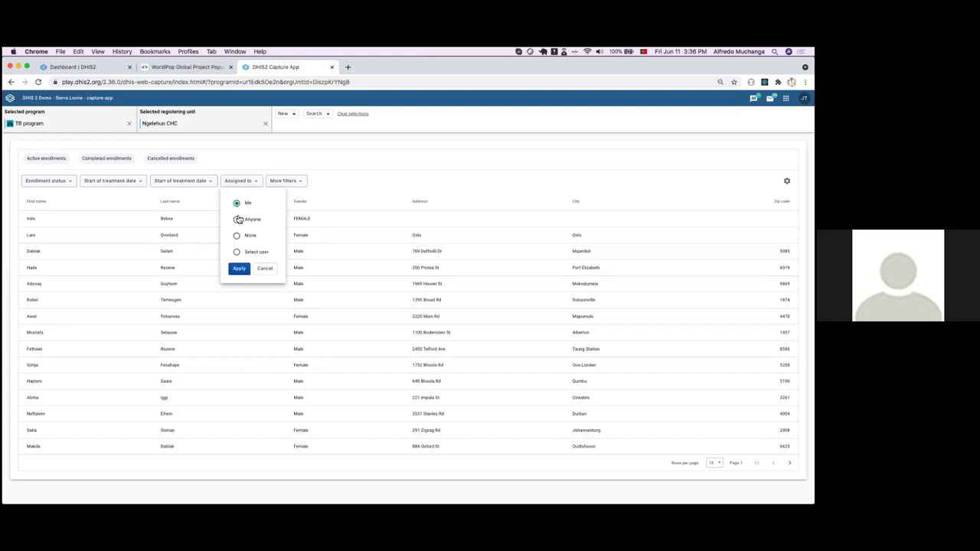
click(239, 268)
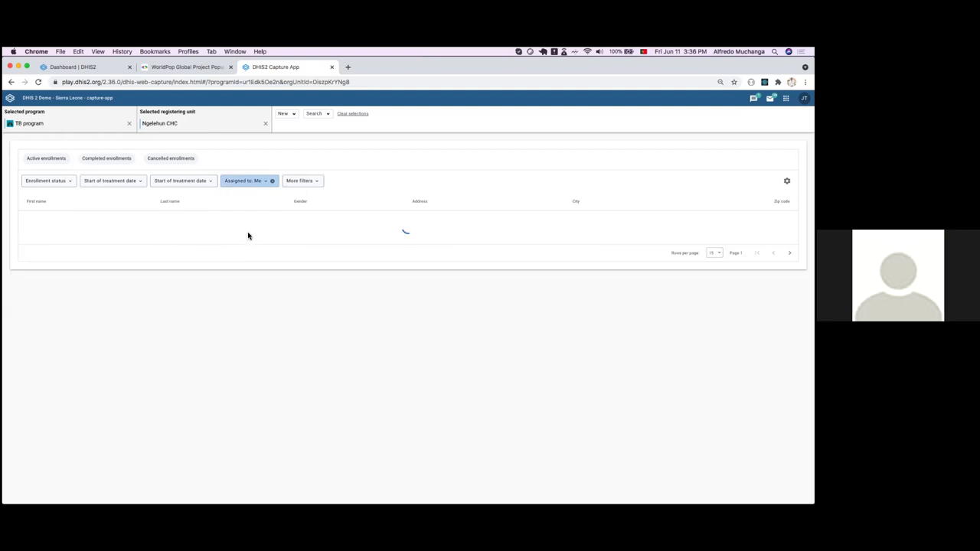
click(266, 184)
click(247, 223)
click(238, 269)
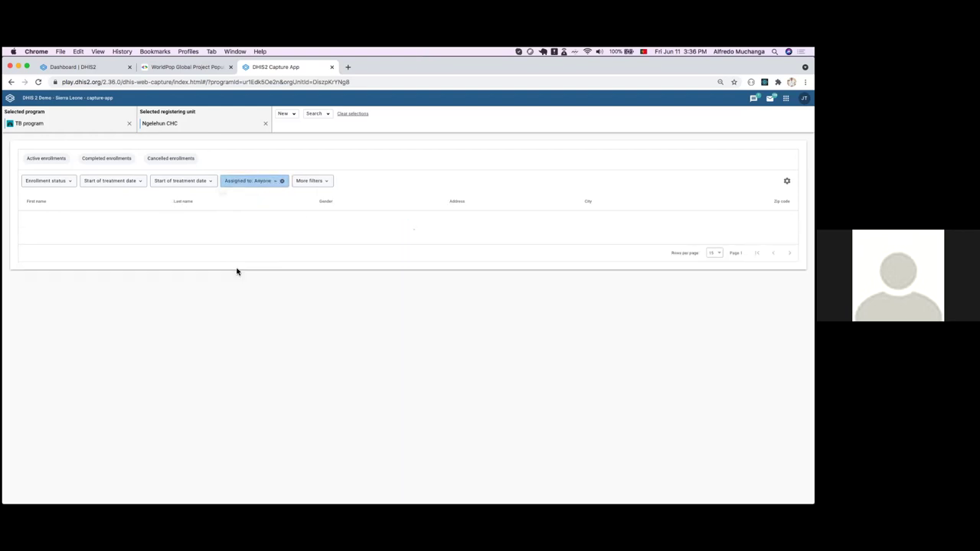
click(273, 182)
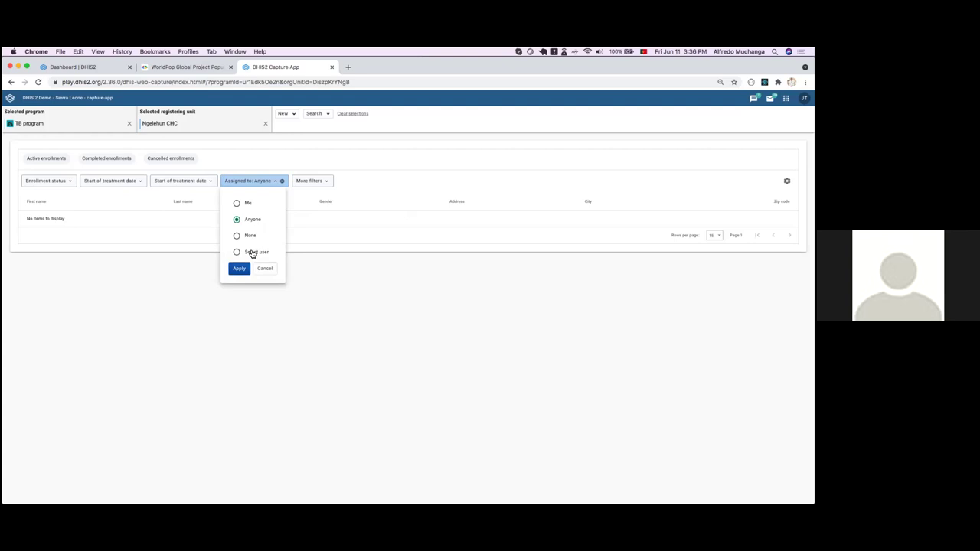
click(251, 253)
text(am)
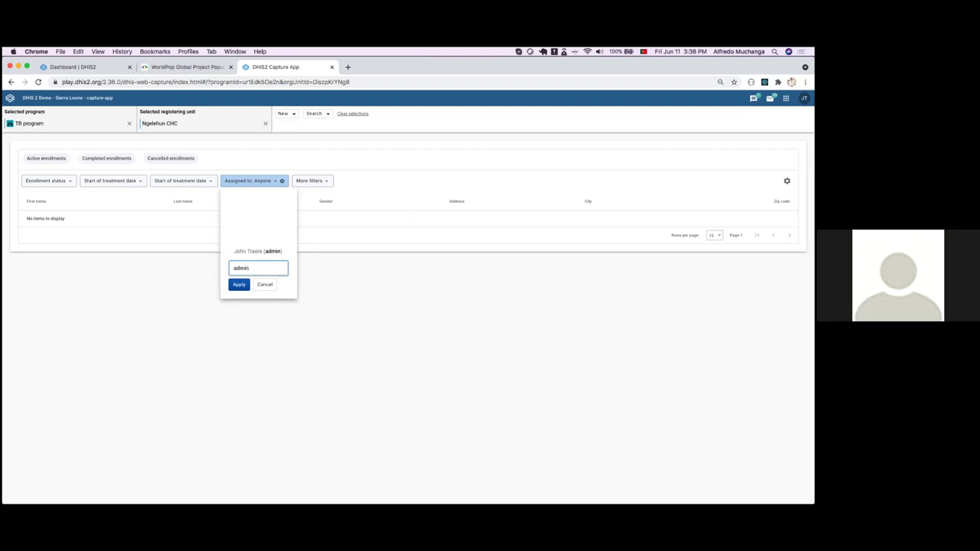
double_click(234, 267)
key(BackSpace)
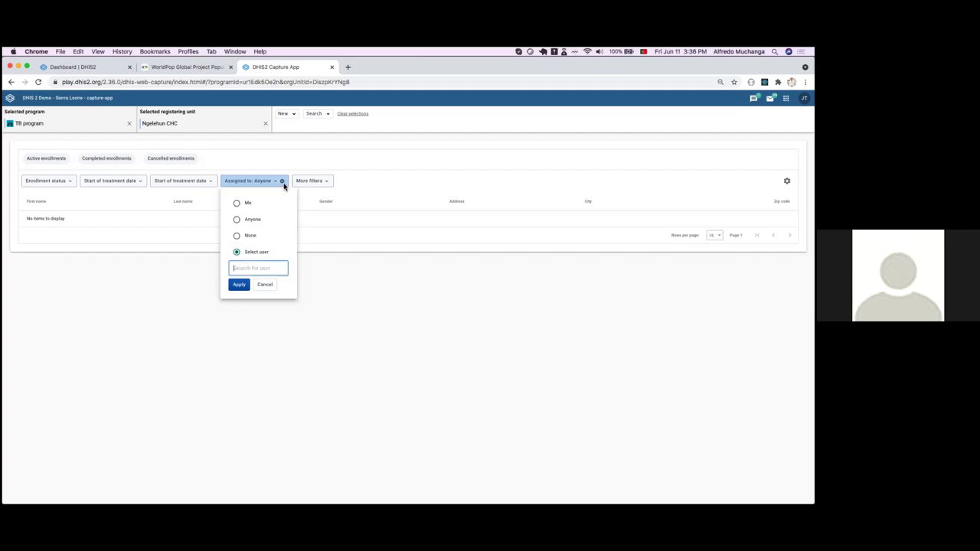
click(282, 181)
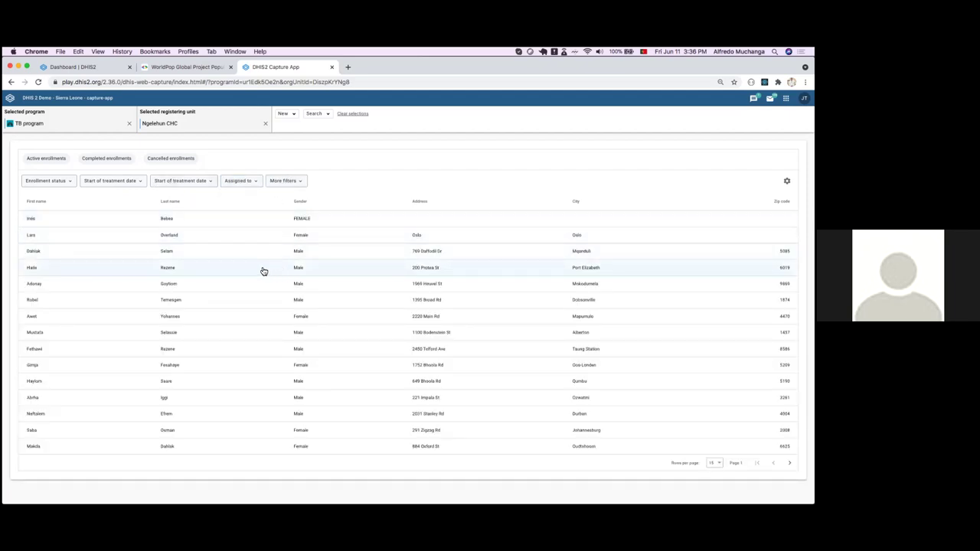
click(236, 224)
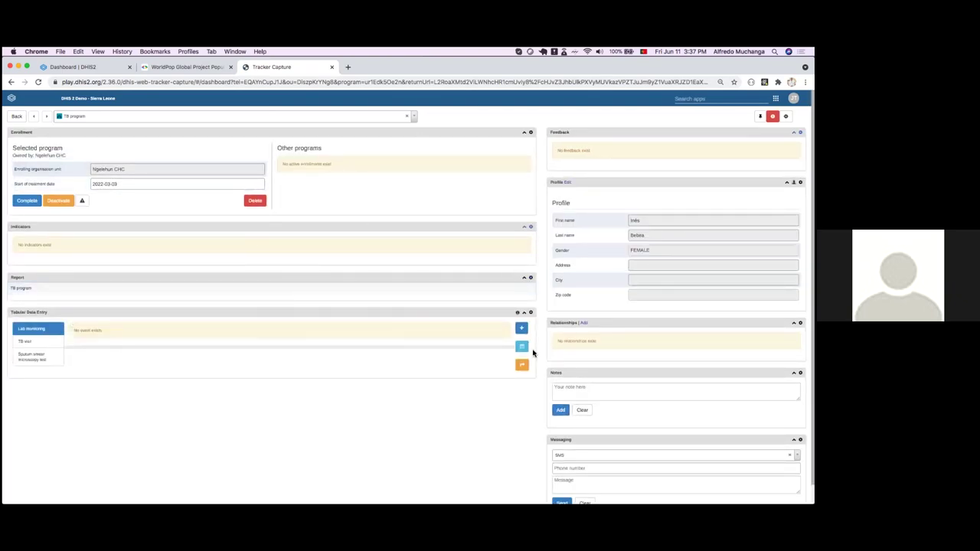
scroll(531, 350, down, 1)
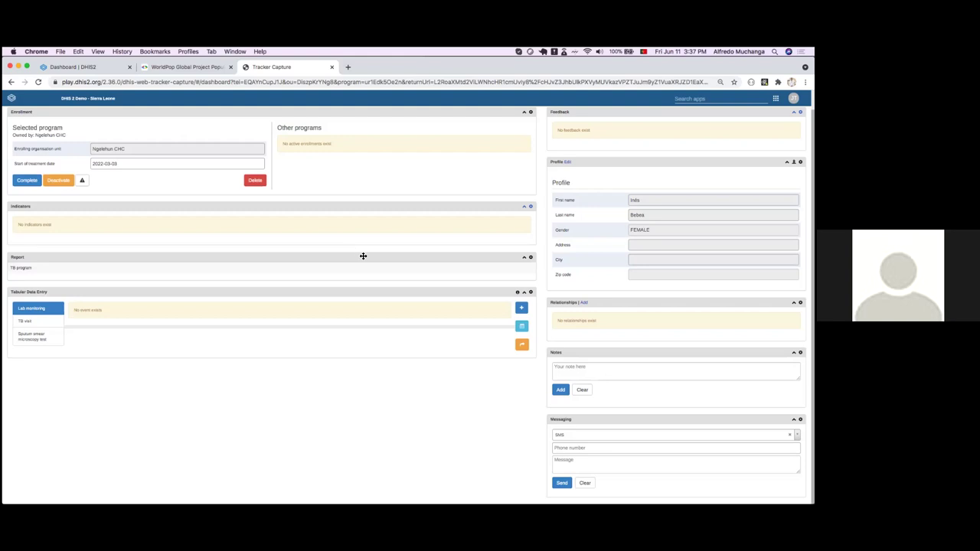
scroll(582, 197, up, 1)
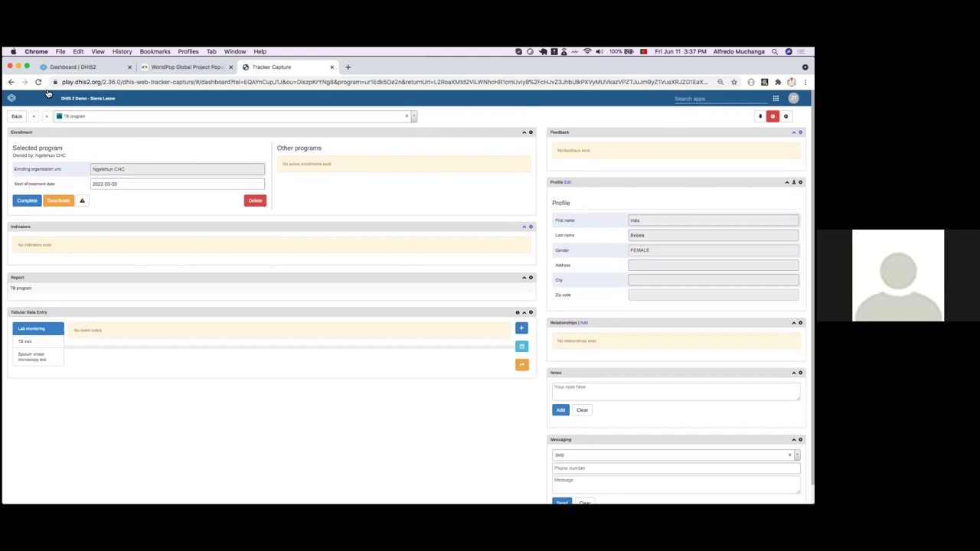
click(22, 116)
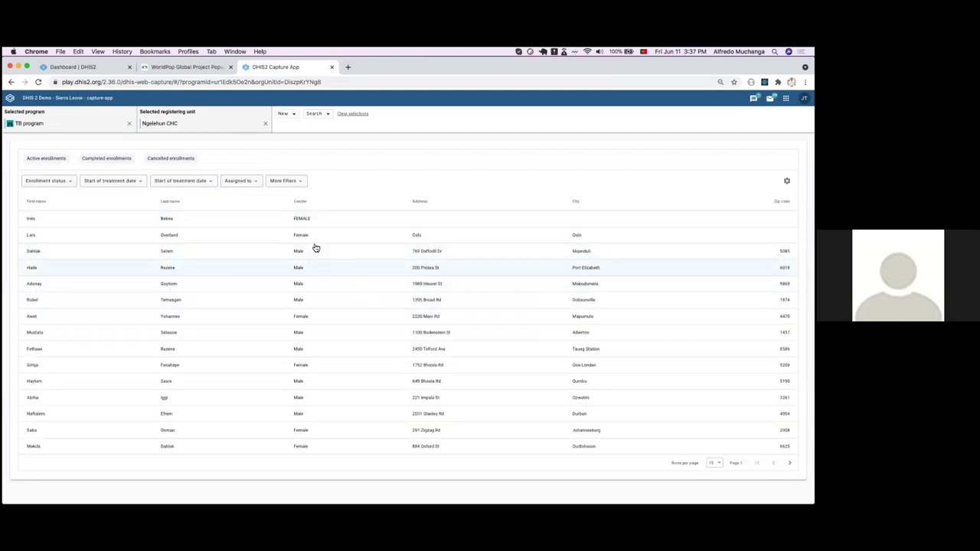
Open the third enrollee's tracker dashboard and start adding a relationship
click(266, 261)
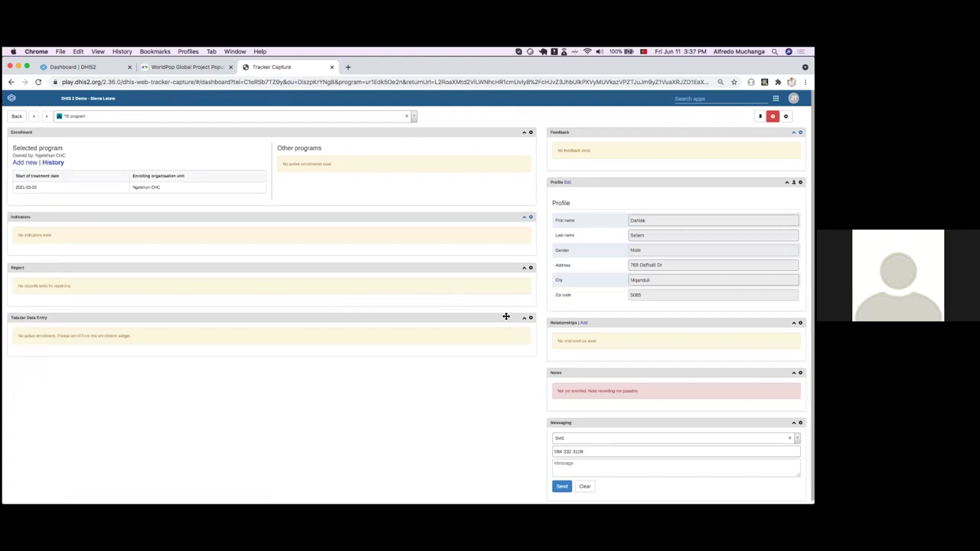
click(586, 317)
click(654, 156)
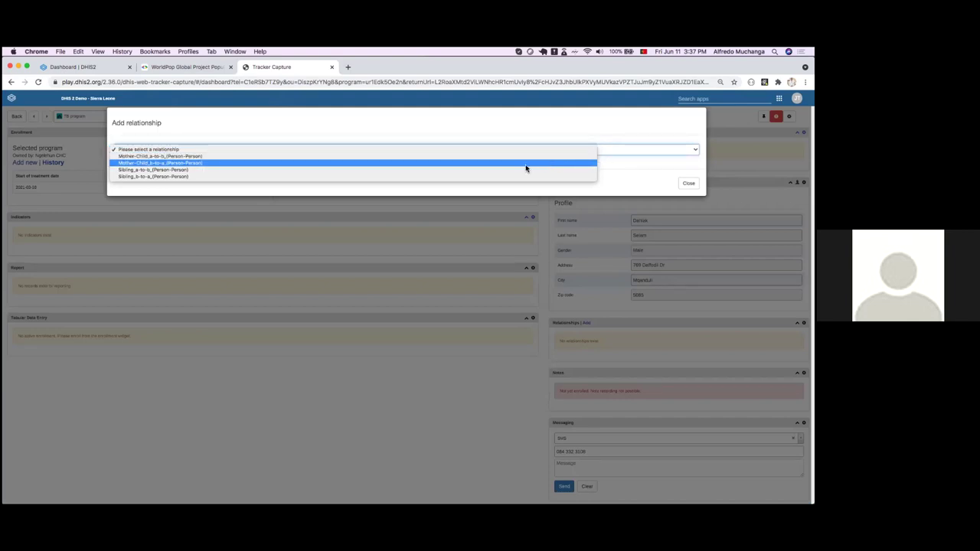
click(639, 164)
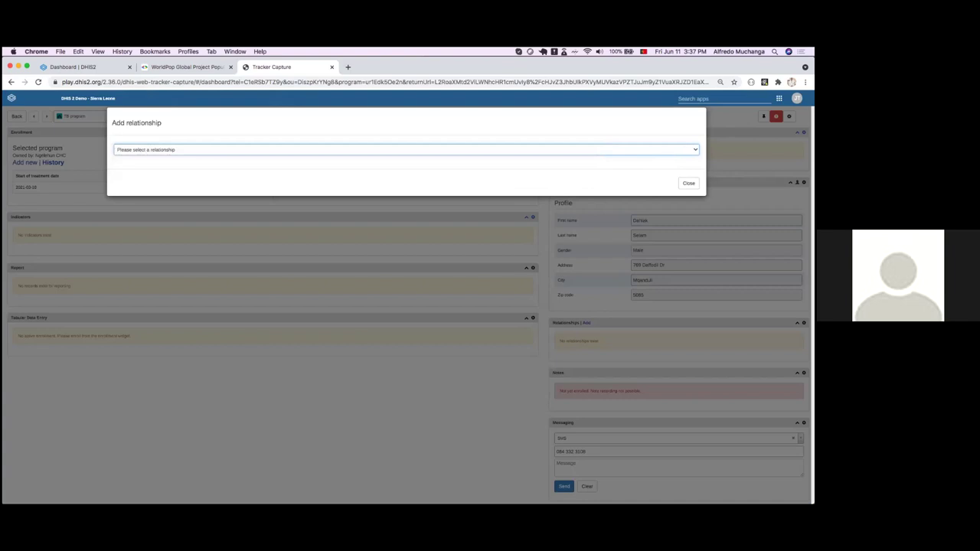
Close the relationship dialog without choosing a type and go back to the TB enrollment list
click(361, 149)
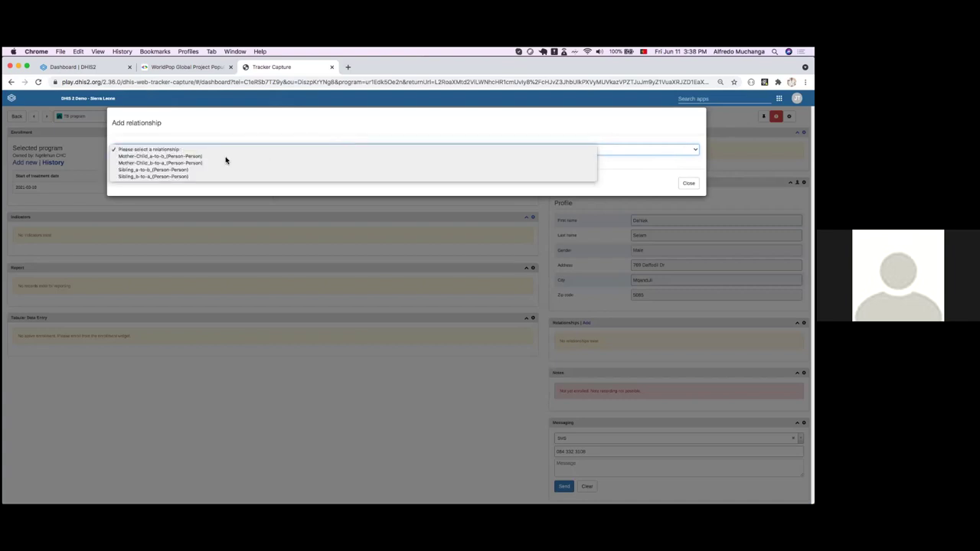
click(659, 196)
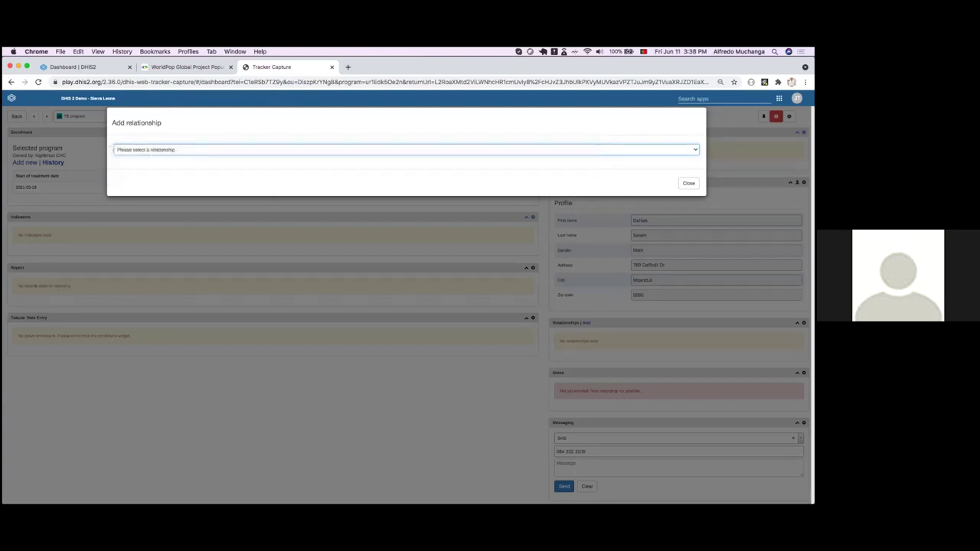
click(452, 152)
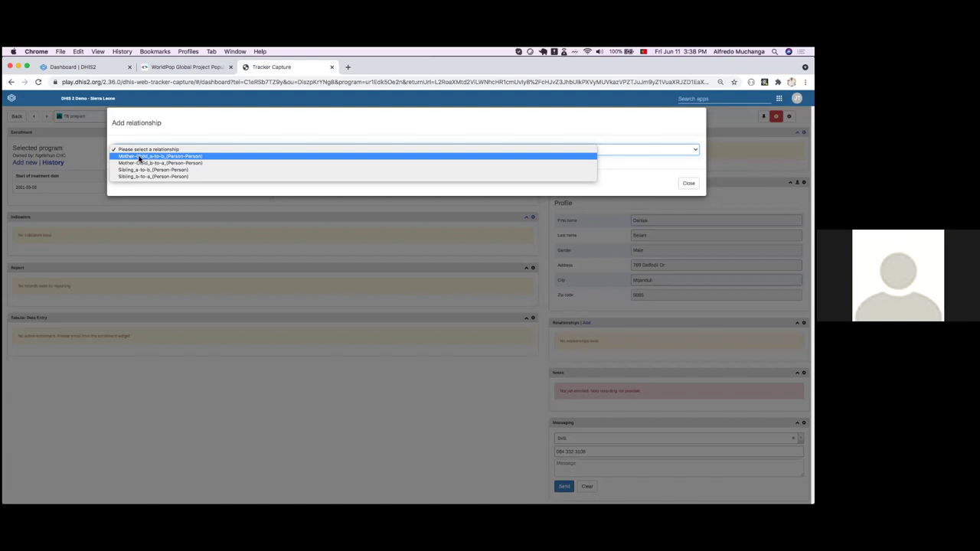
click(97, 167)
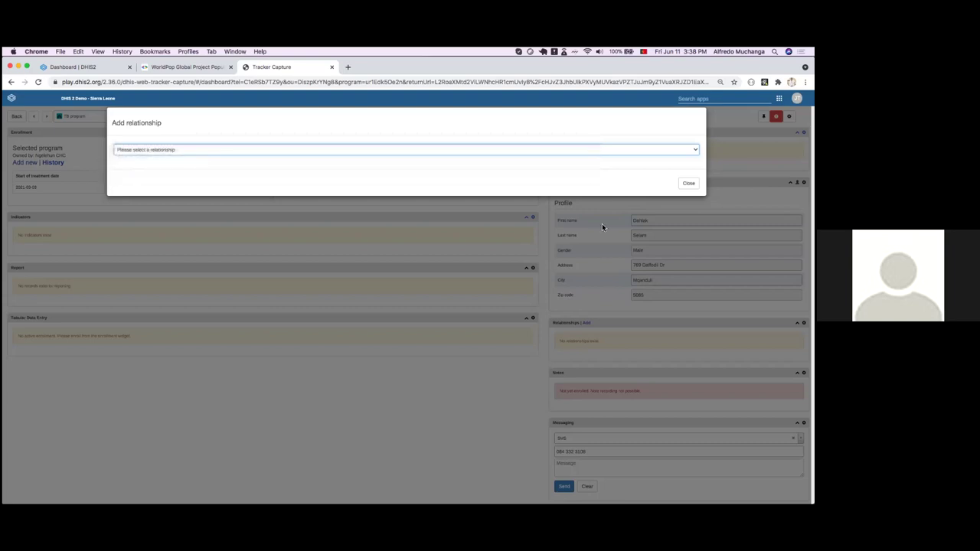
click(586, 317)
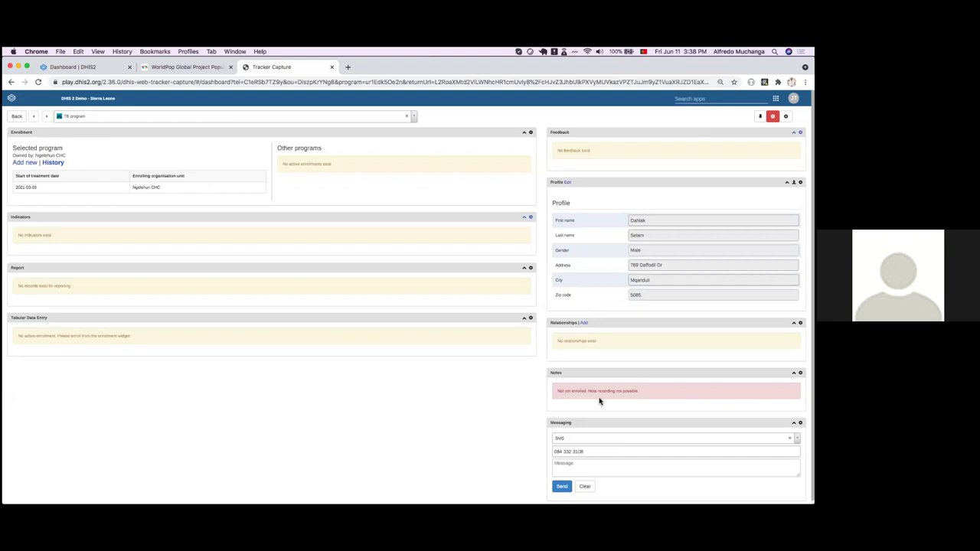
scroll(599, 401, down, 1)
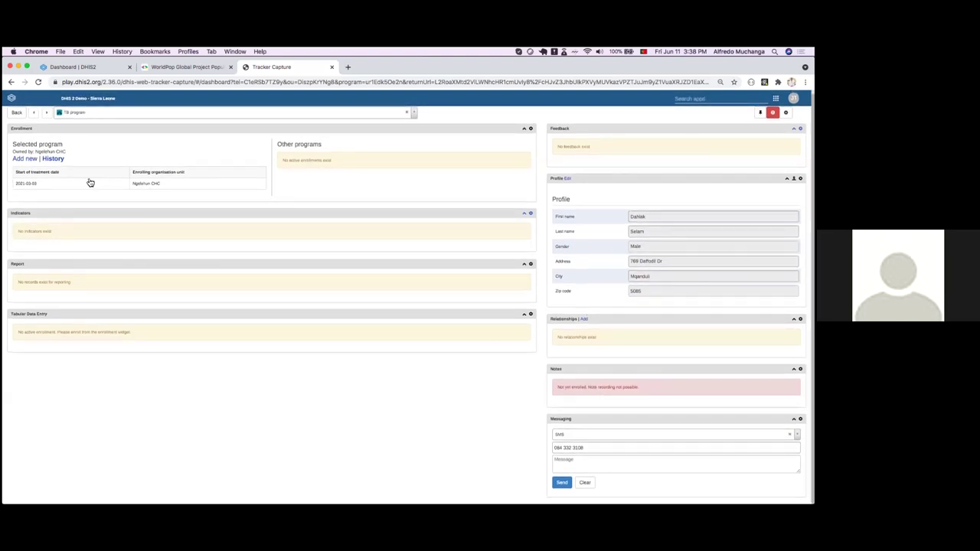
click(18, 114)
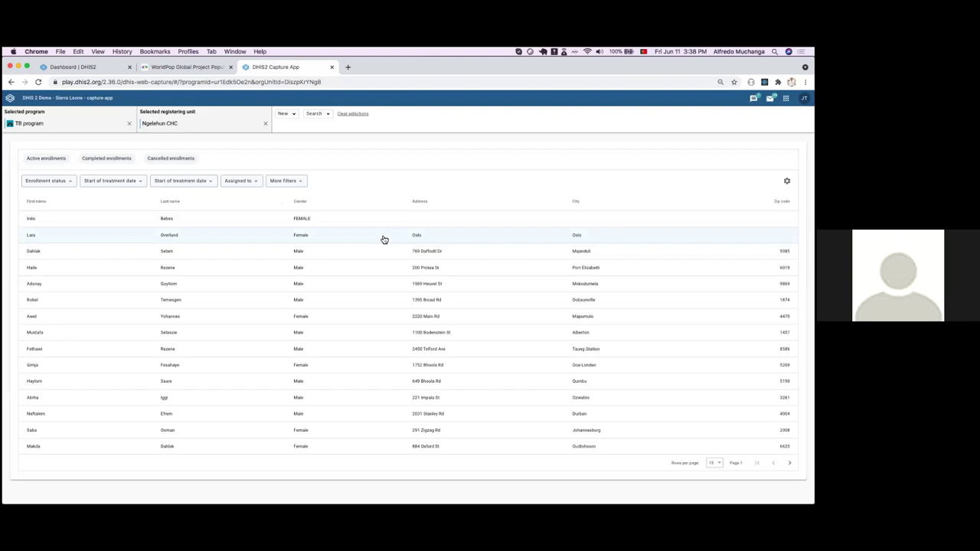
Open the second enrollee's dashboard and add the note 'Nota exemplo' to the enrollment
click(384, 240)
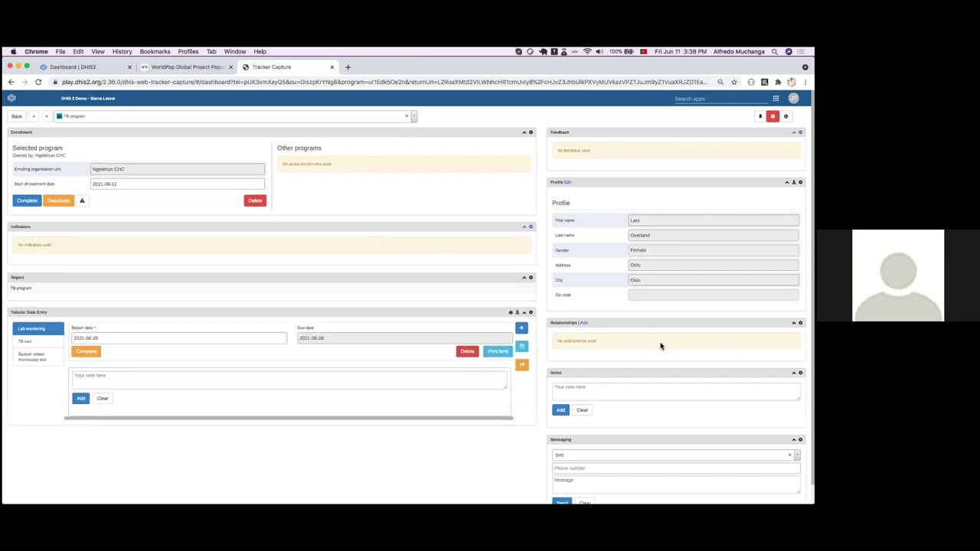
click(583, 322)
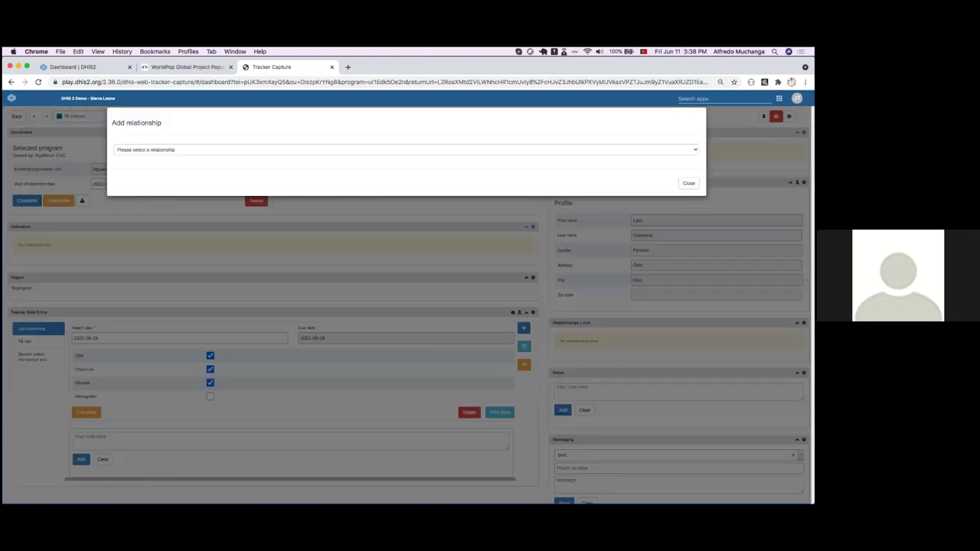
click(621, 322)
click(582, 387)
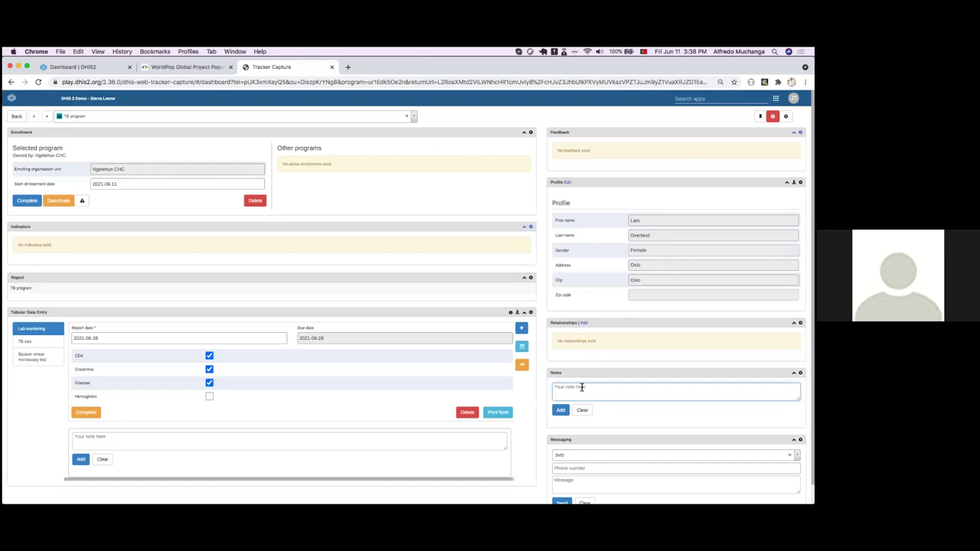
text(No)
click(560, 410)
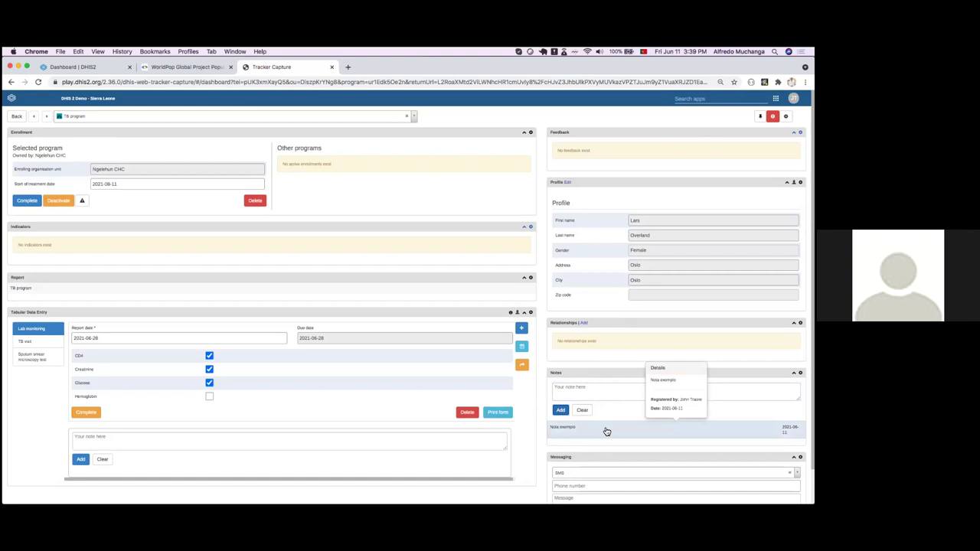
Check the Lab monitoring event's report date calendar and scroll through the event details
click(126, 339)
key(Escape)
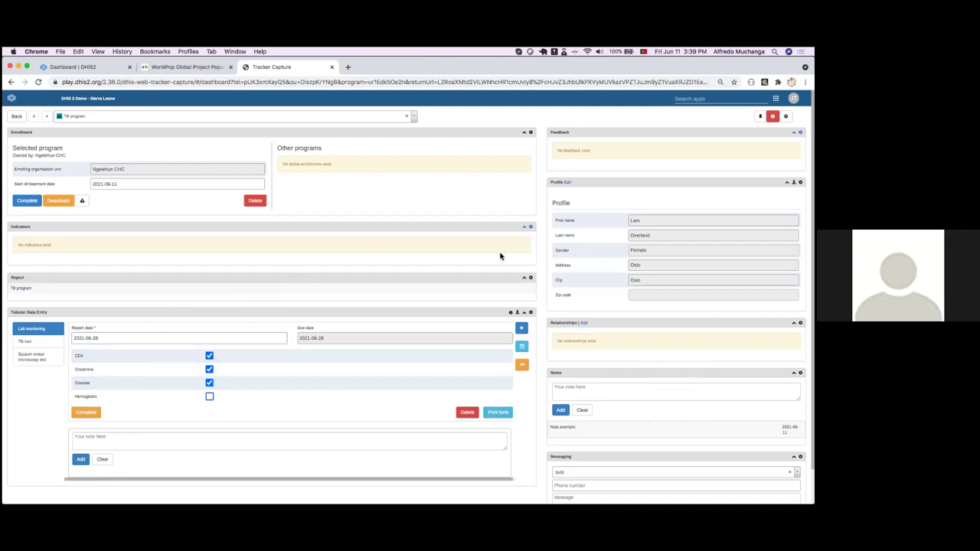
scroll(376, 338, down, 2)
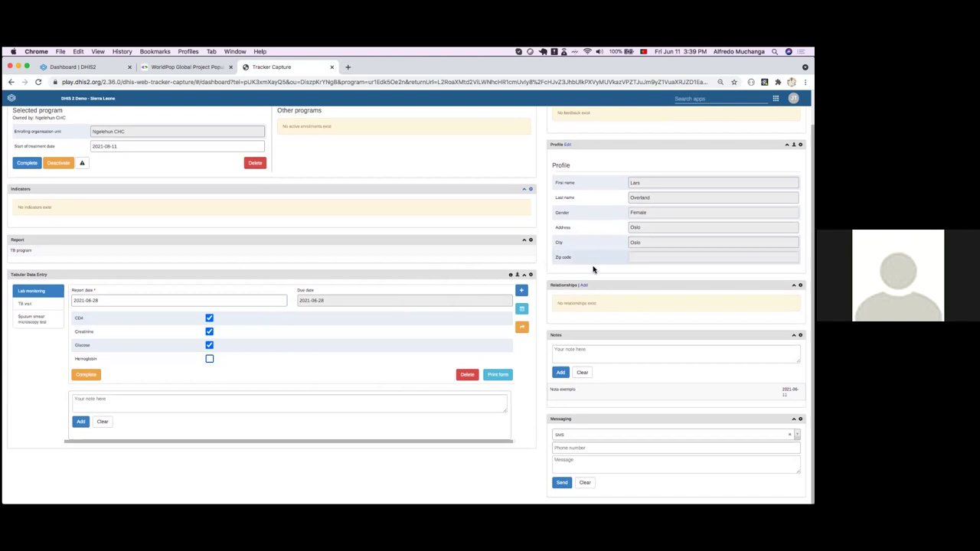
scroll(595, 271, up, 2)
click(585, 327)
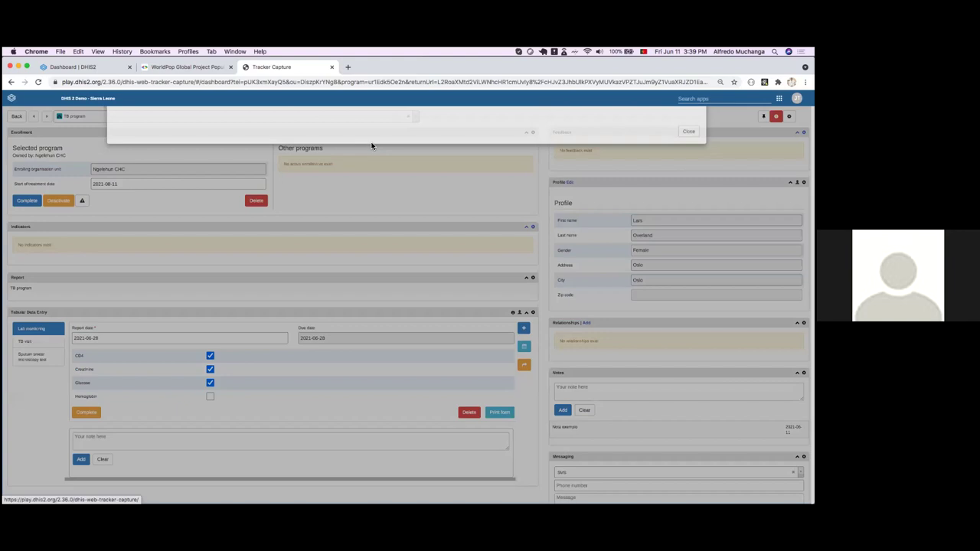
click(372, 149)
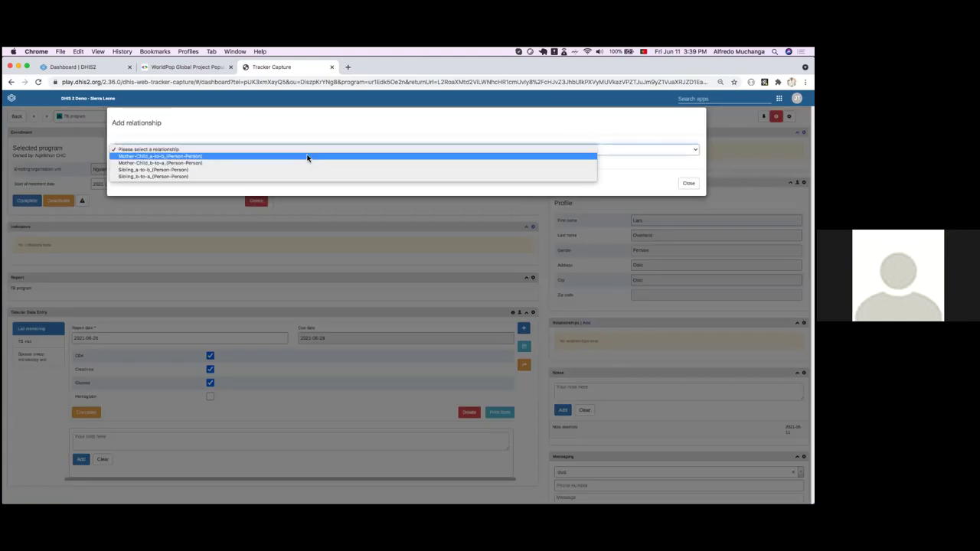
click(320, 163)
click(327, 181)
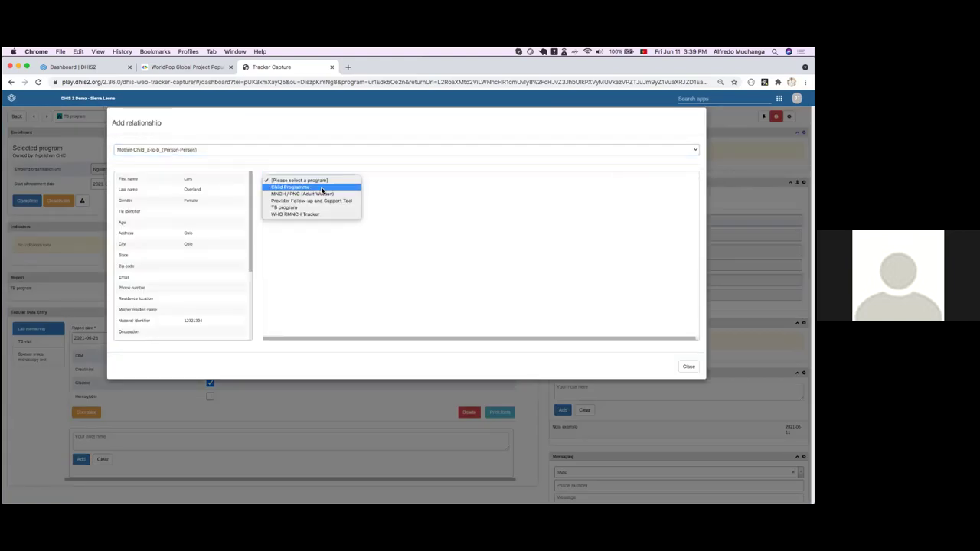
click(322, 188)
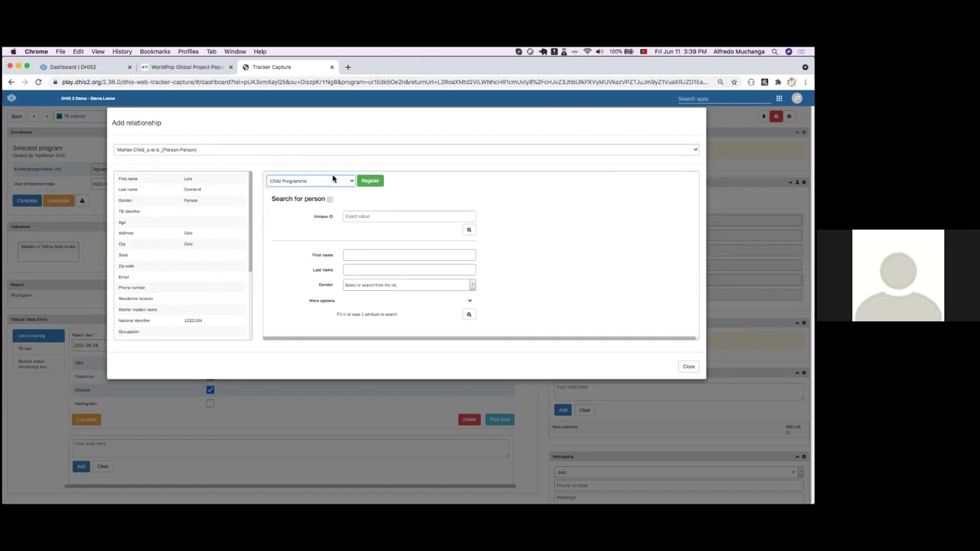
click(396, 216)
click(396, 254)
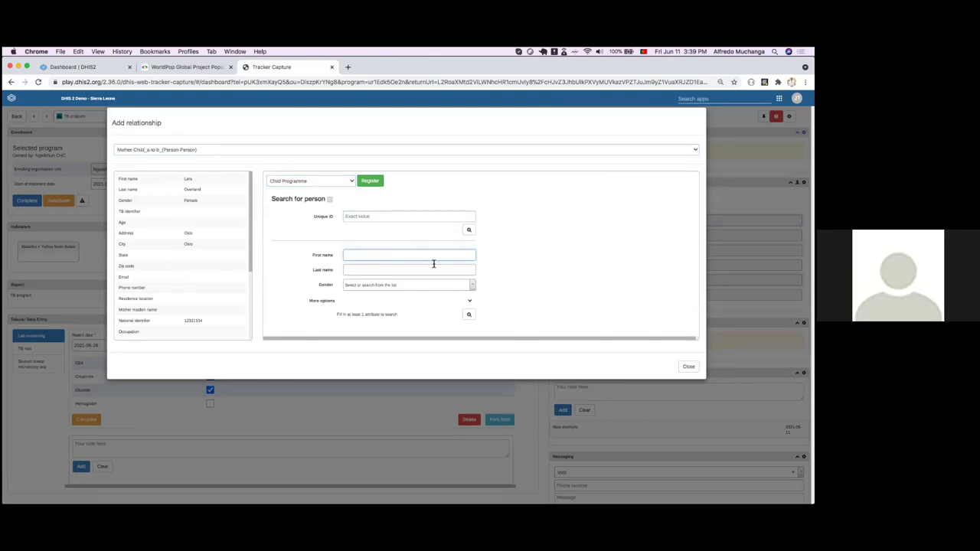
click(688, 366)
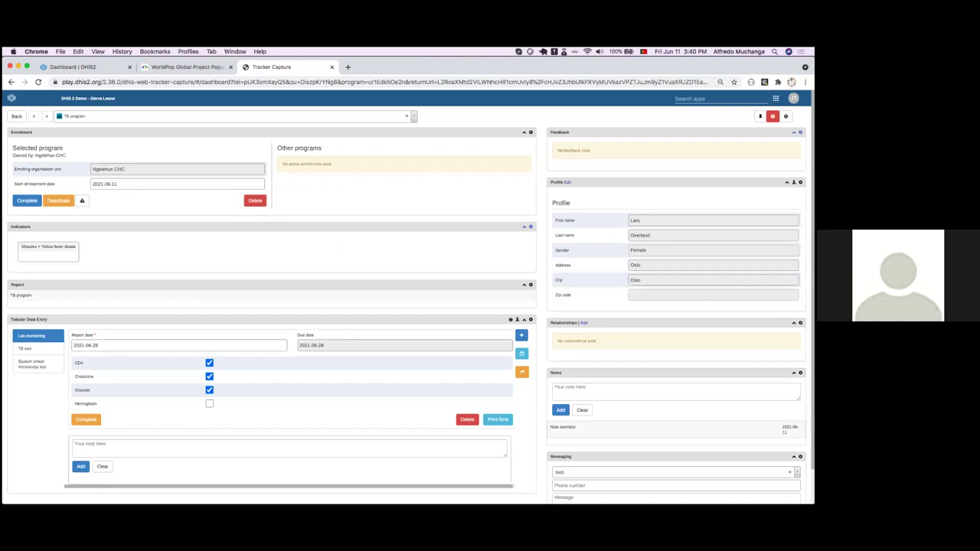
click(13, 102)
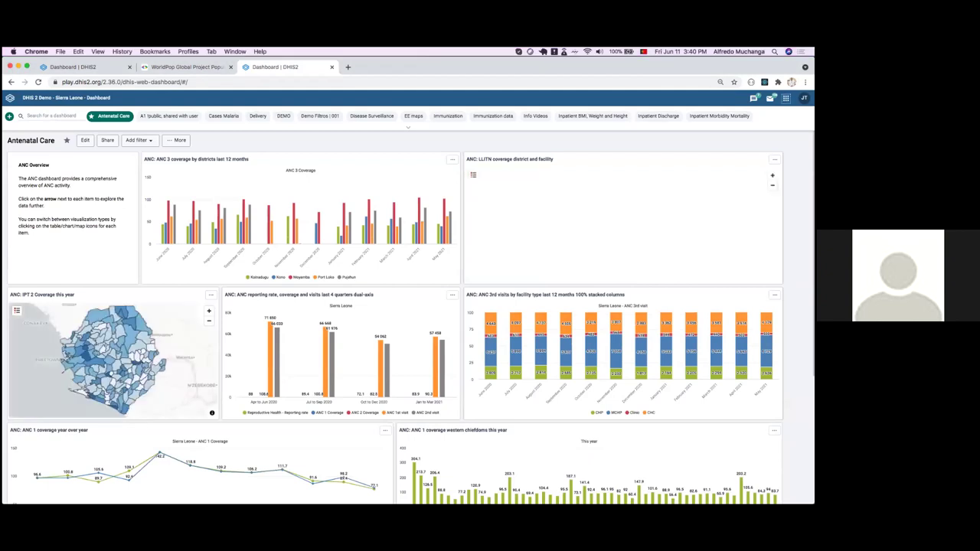
Open the Users app by searching 'us' in the DHIS2 apps menu
click(785, 98)
text(us)
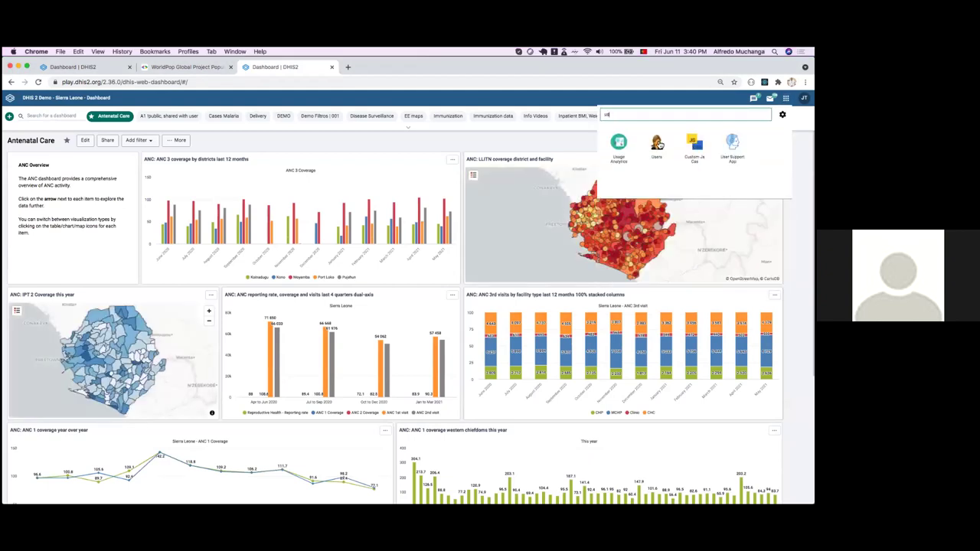
click(657, 143)
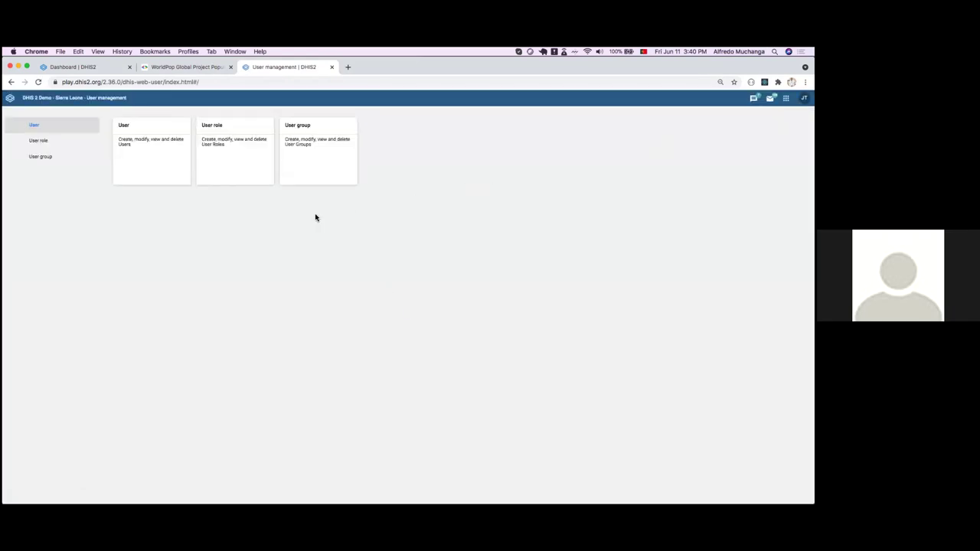
Start a new user form and go to its account expiry date field
click(161, 177)
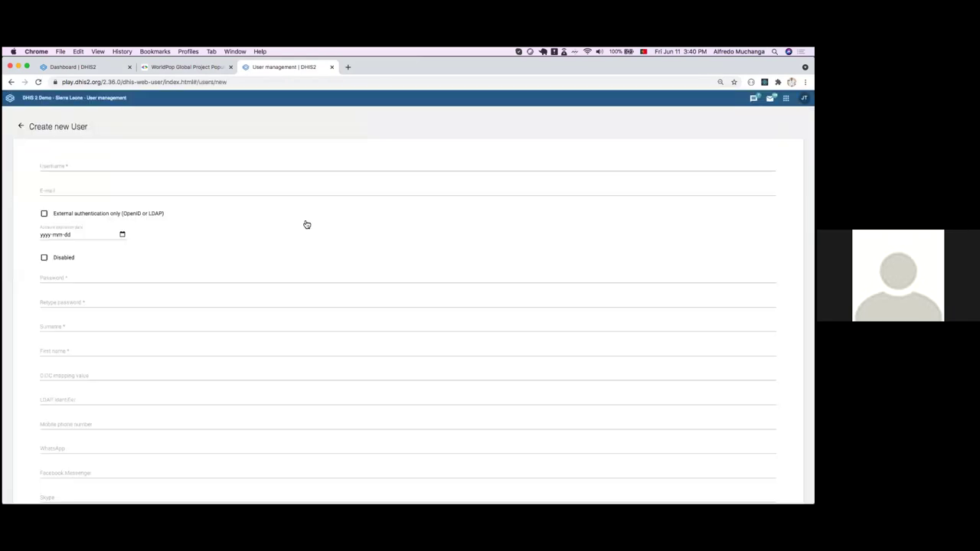
scroll(206, 254, down, 1)
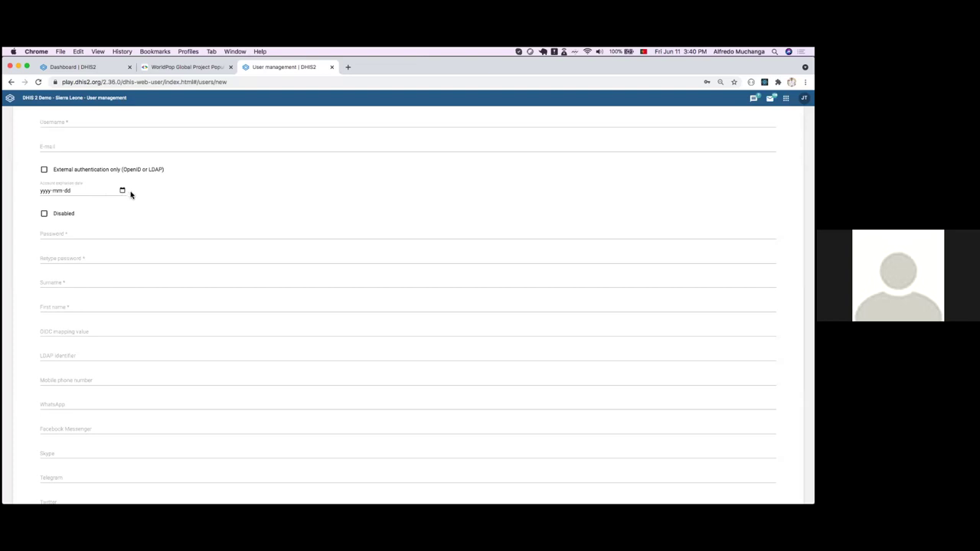
scroll(130, 195, up, 2)
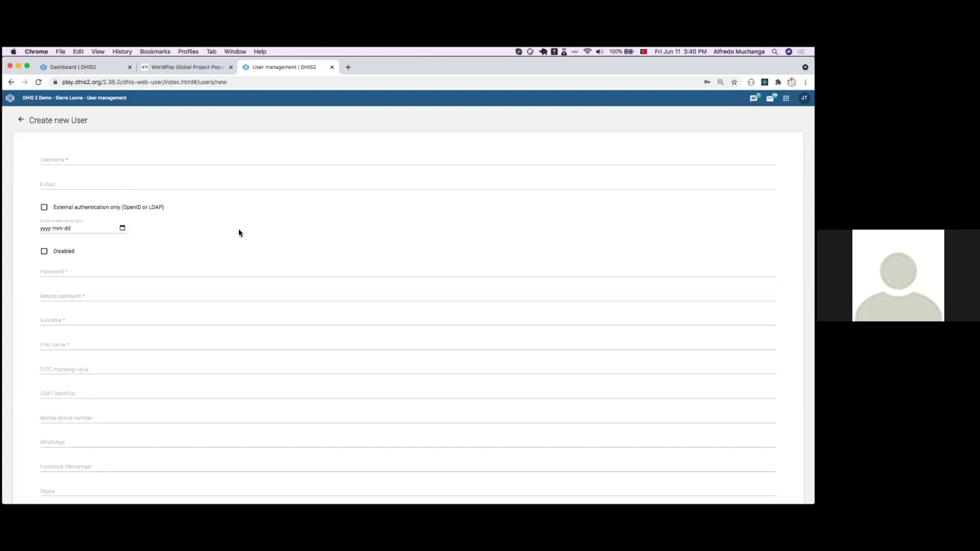
click(65, 228)
Leave the user form, open Scheduler via 'sche', then cancel a new job
click(21, 121)
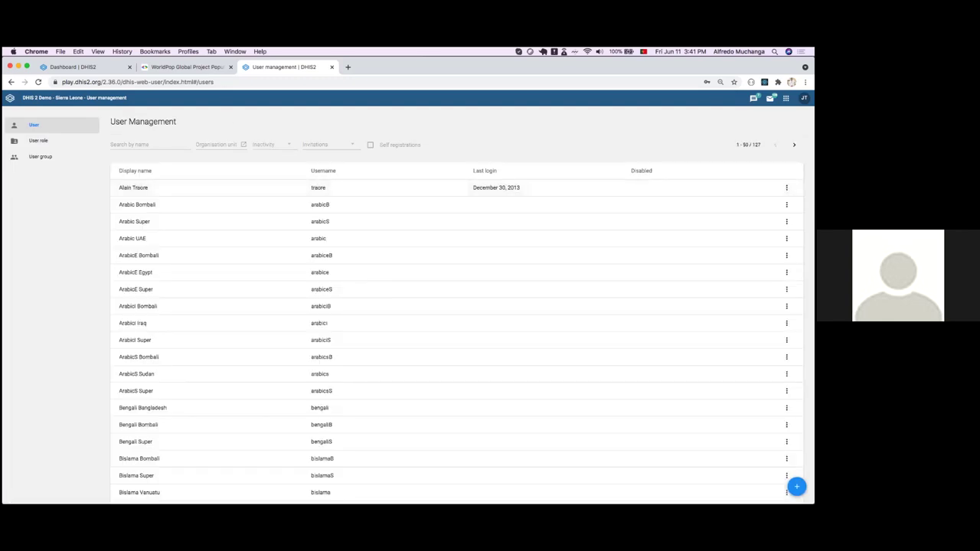
click(786, 98)
text(sched)
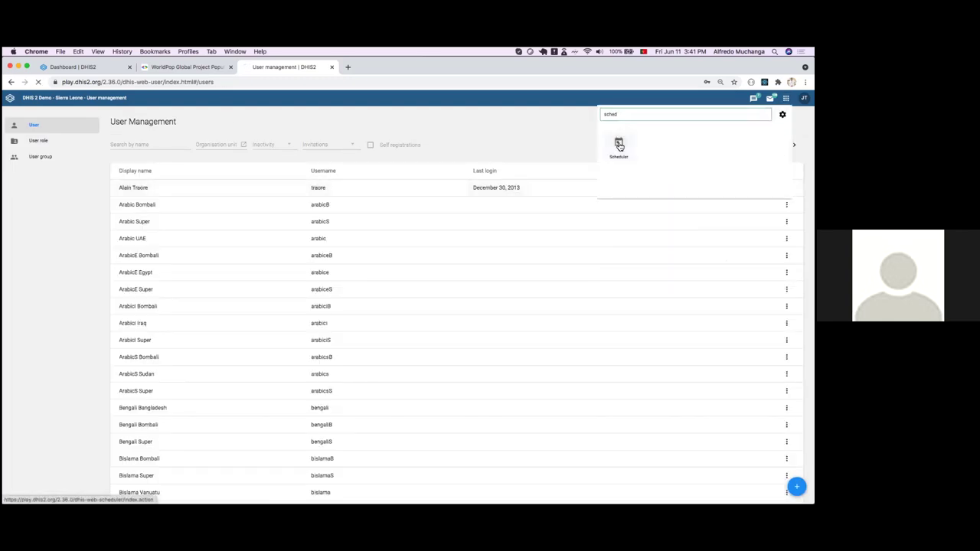
click(619, 144)
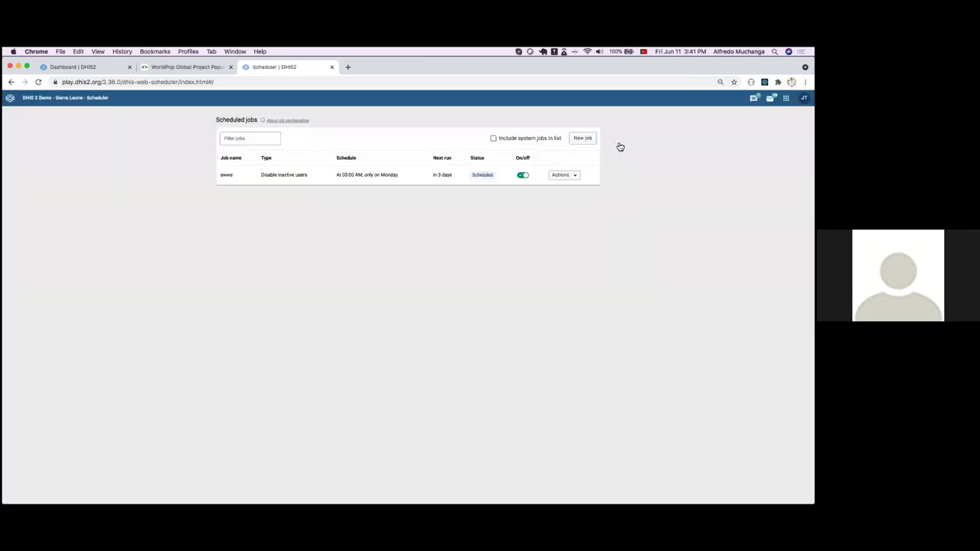
click(587, 145)
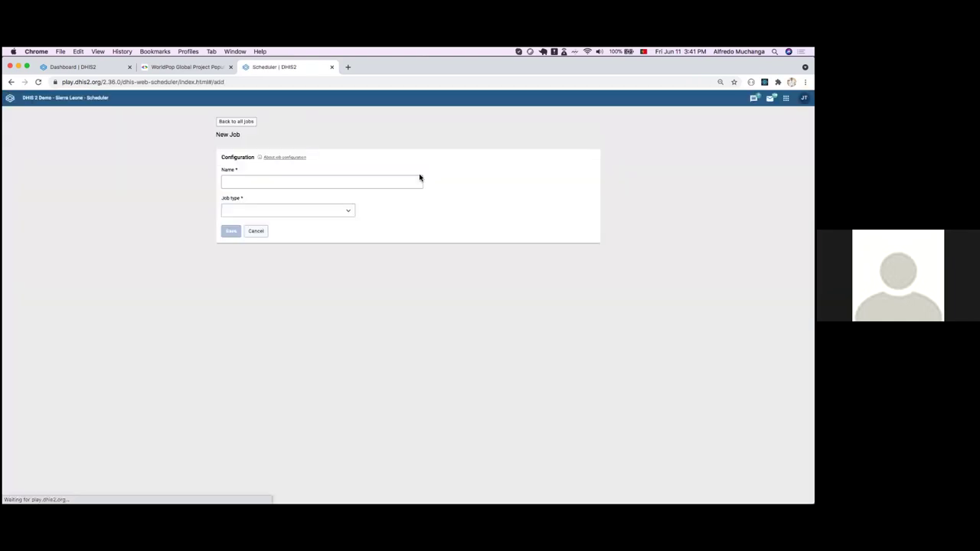
click(262, 230)
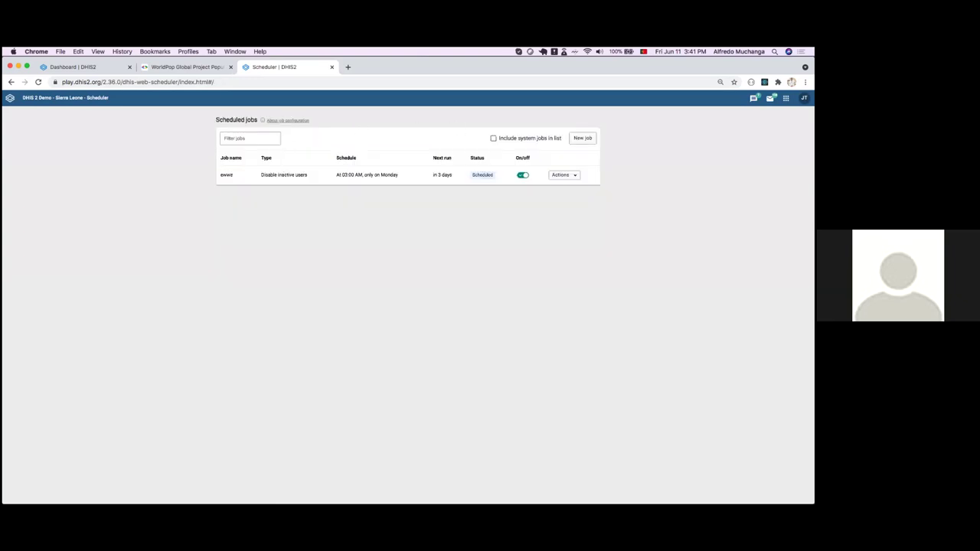
Reopen Scheduler and start a new job named 'Desacticar inactivos'
click(786, 98)
click(645, 113)
text(sche)
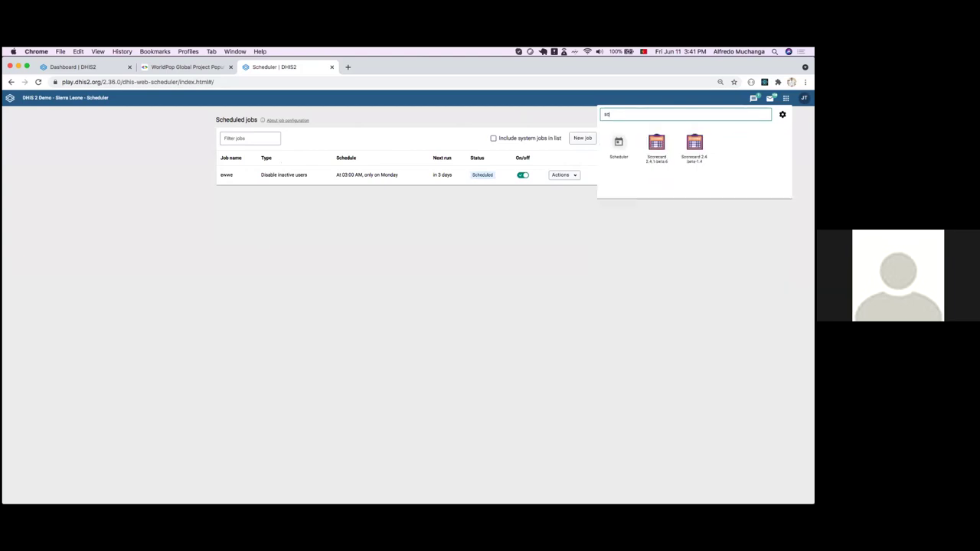
click(622, 144)
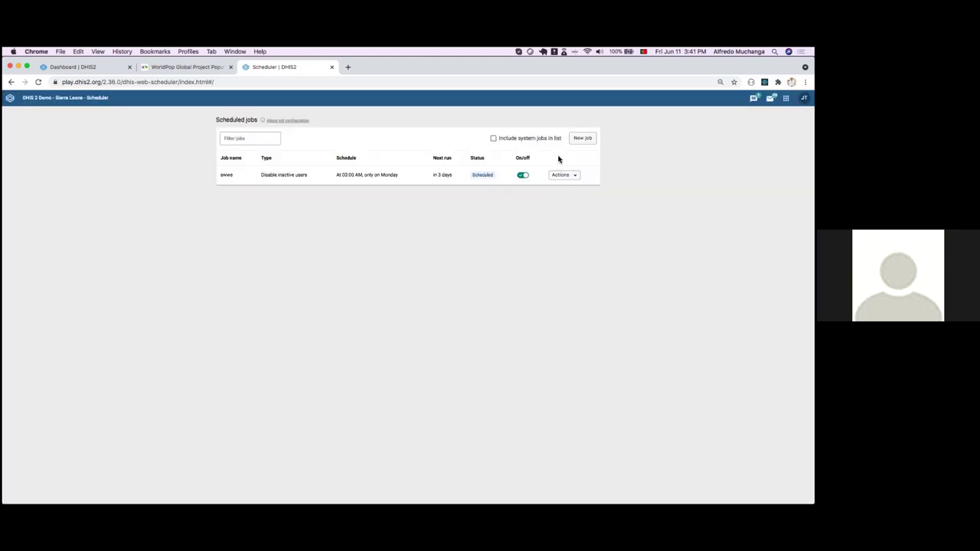
click(578, 139)
click(283, 181)
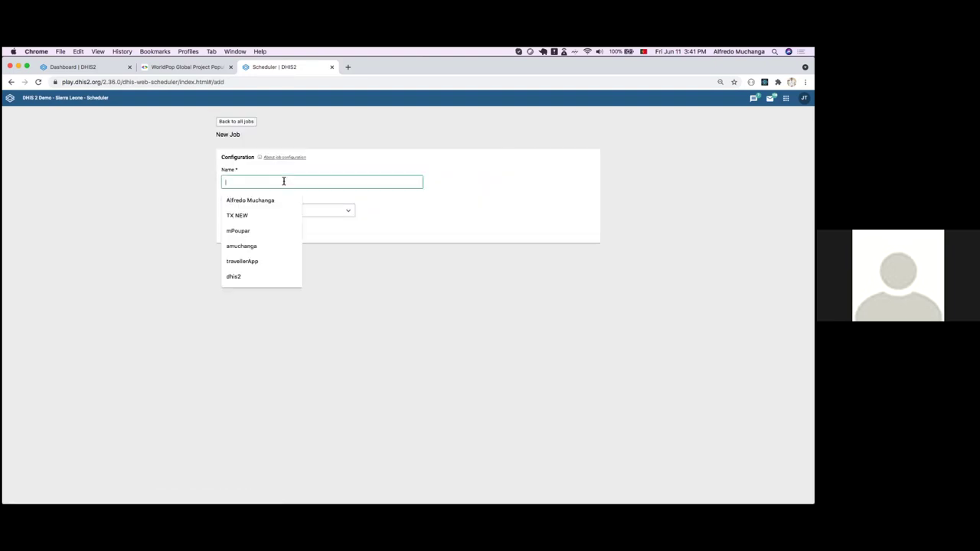
text(Des)
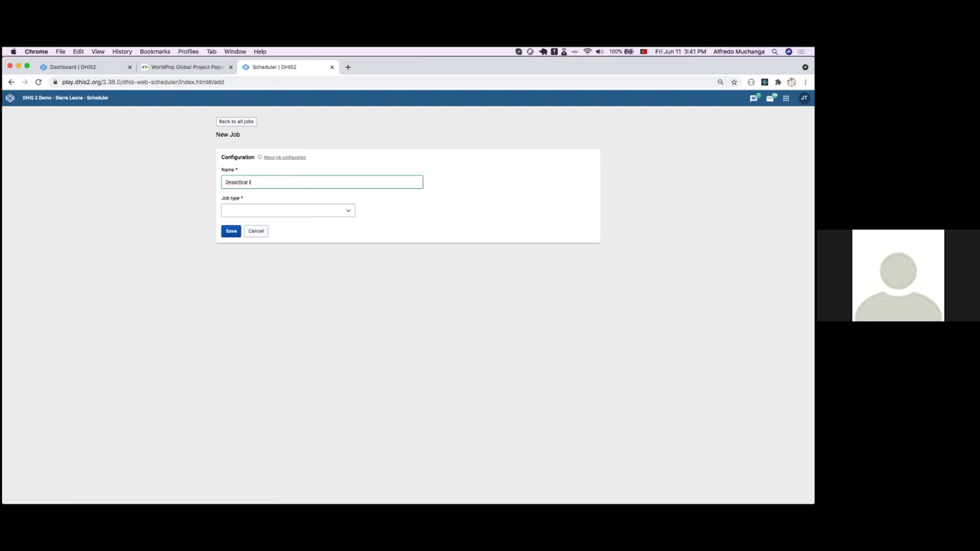
text(acticar inactivos)
Make it a Disable inactive users job with the 'Every week' preset schedule
click(298, 210)
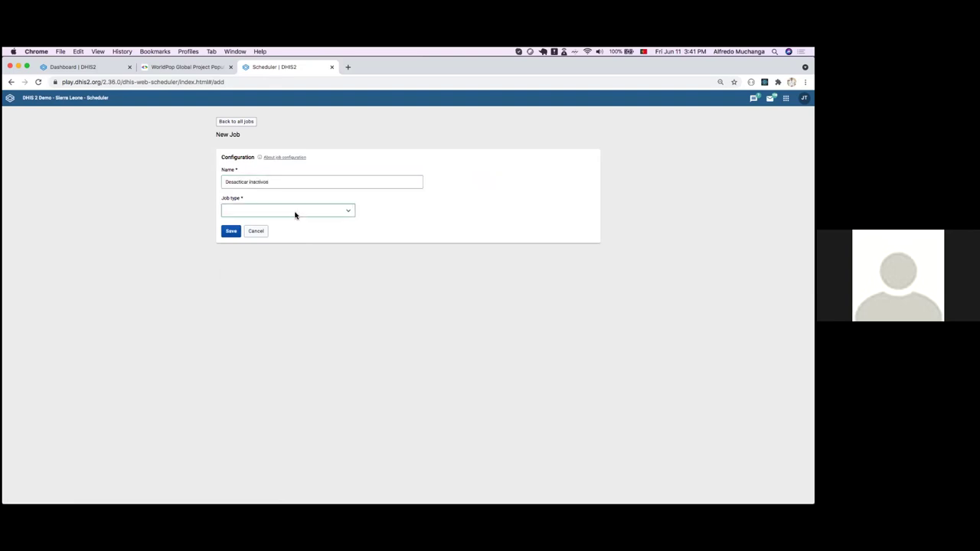
scroll(253, 283, down, 4)
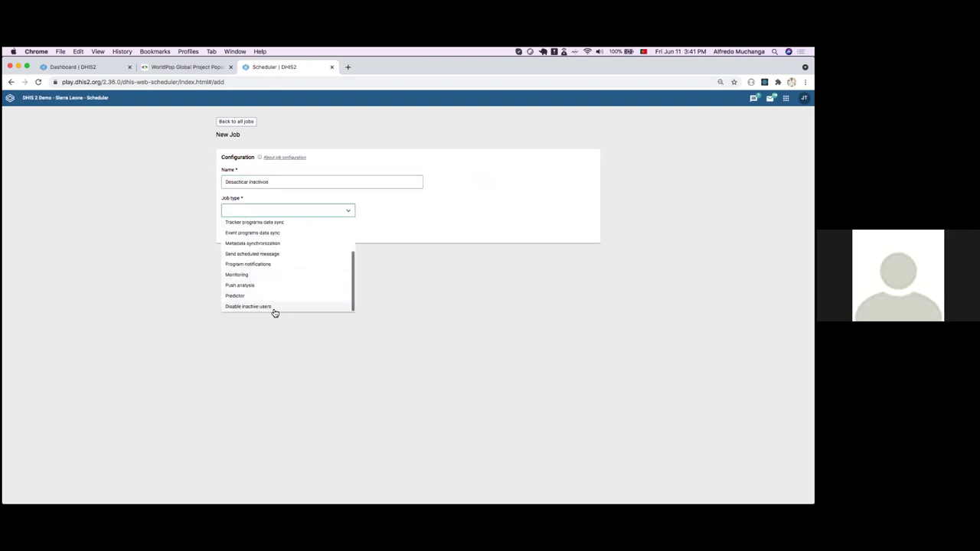
click(252, 307)
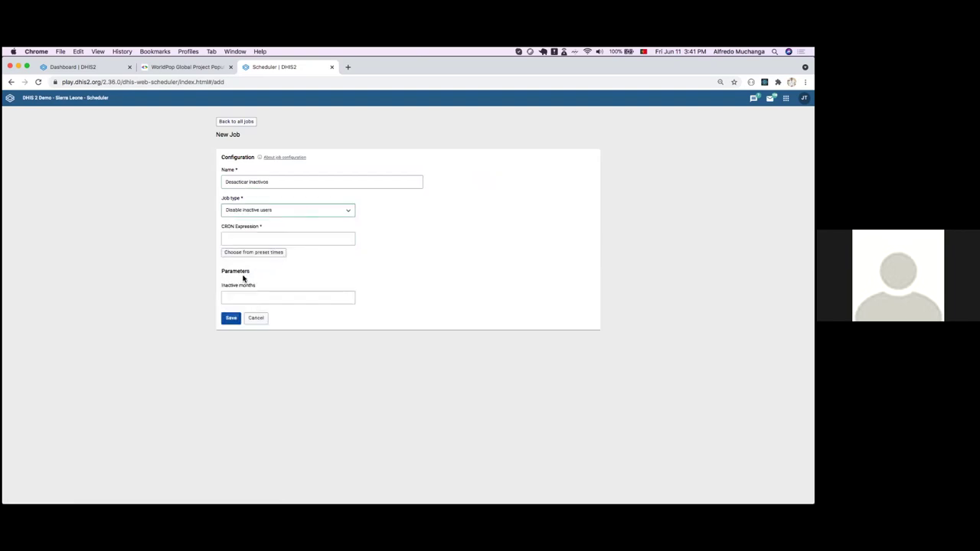
click(247, 253)
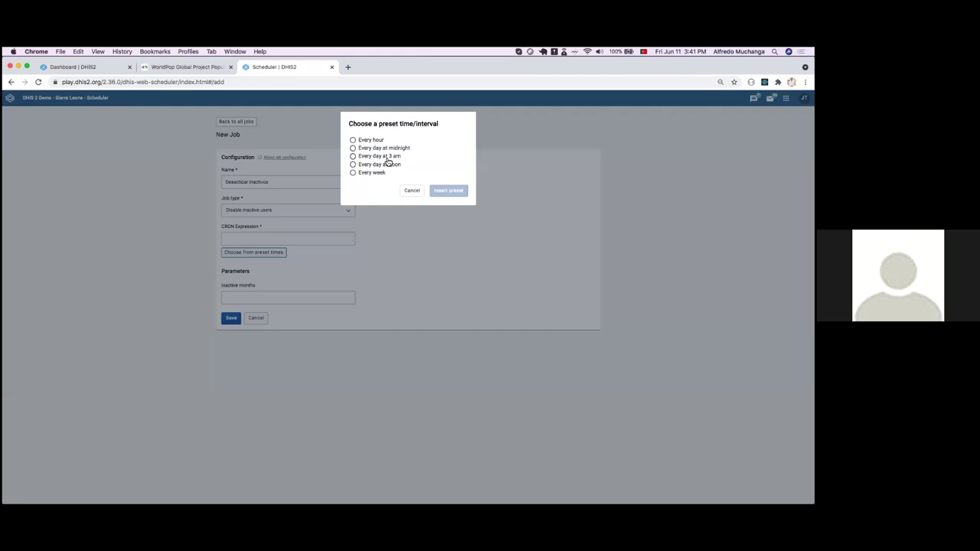
click(355, 174)
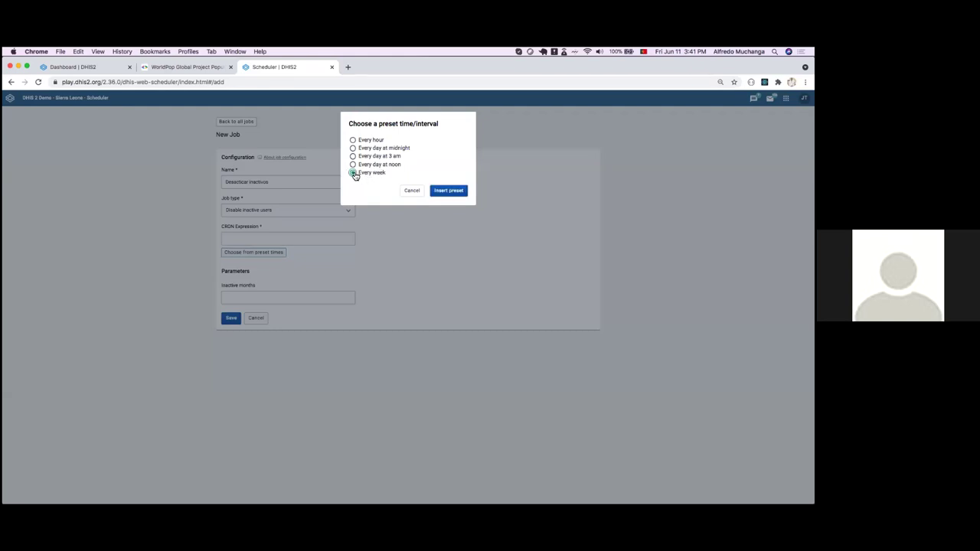
click(448, 191)
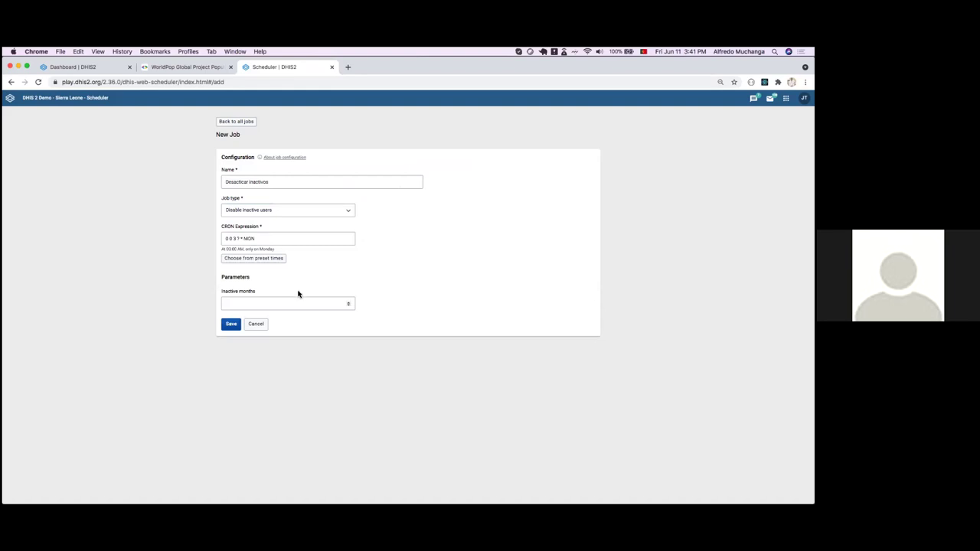
Set the inactive months, try saving, then discard the job after the duplicate-schedule error
click(255, 302)
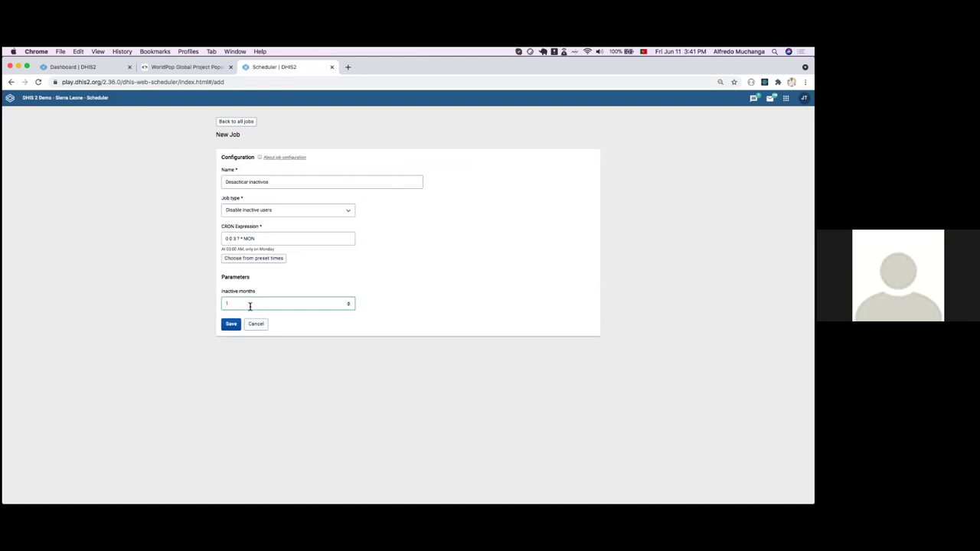
click(232, 325)
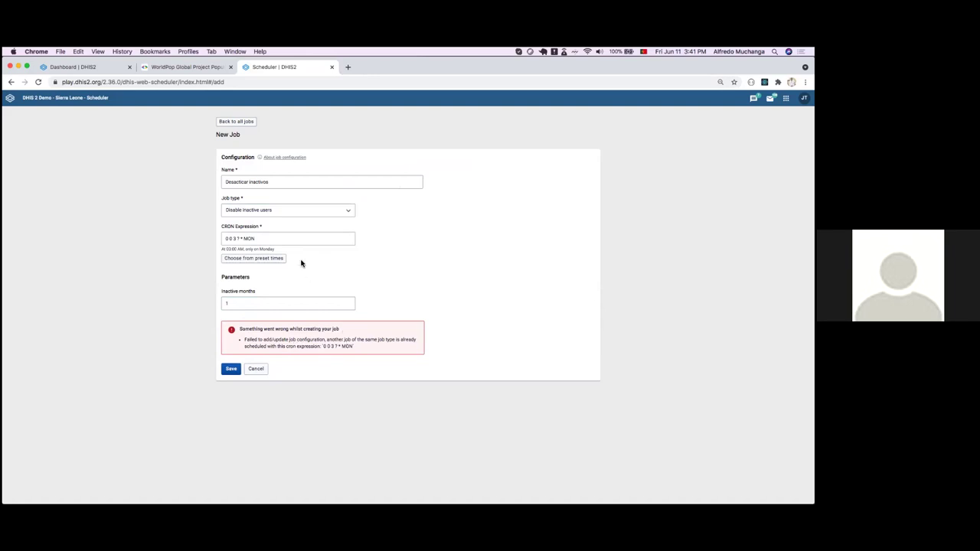
click(256, 369)
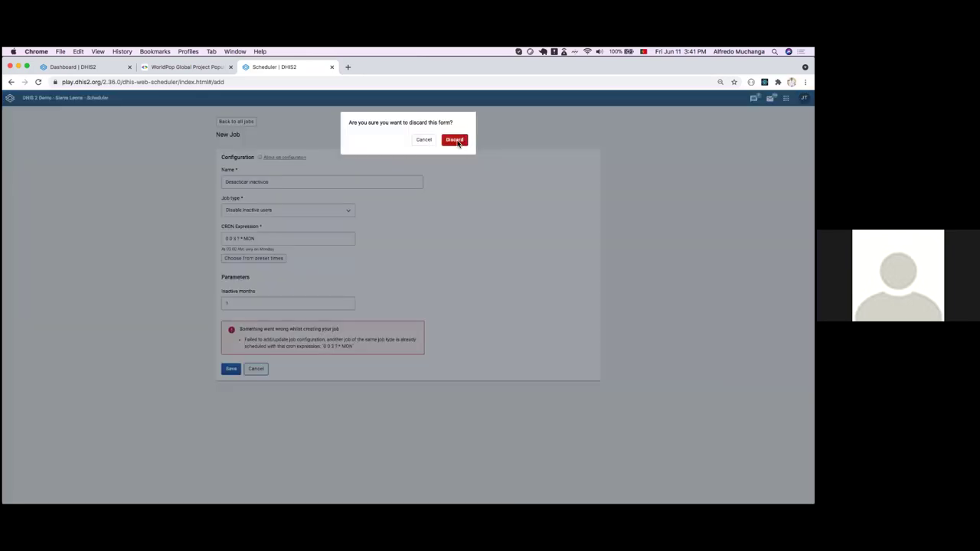
click(455, 142)
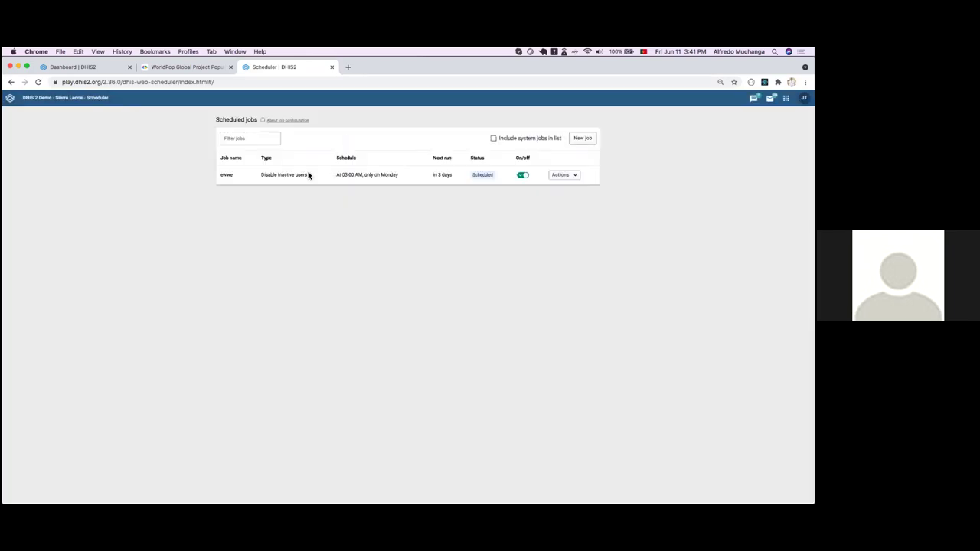
Review the ewwe job's settings, return to the jobs list and bring up the apps menu
click(571, 176)
click(545, 186)
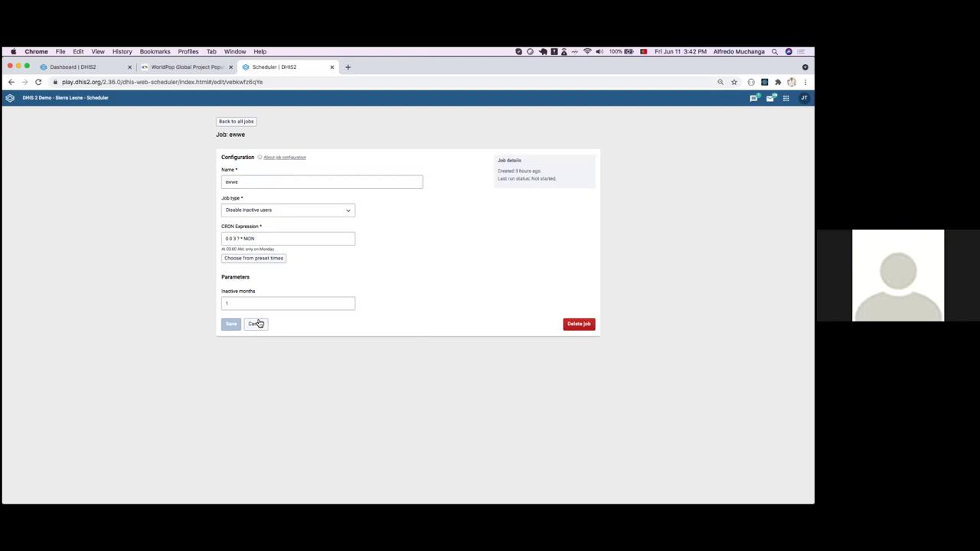
click(248, 122)
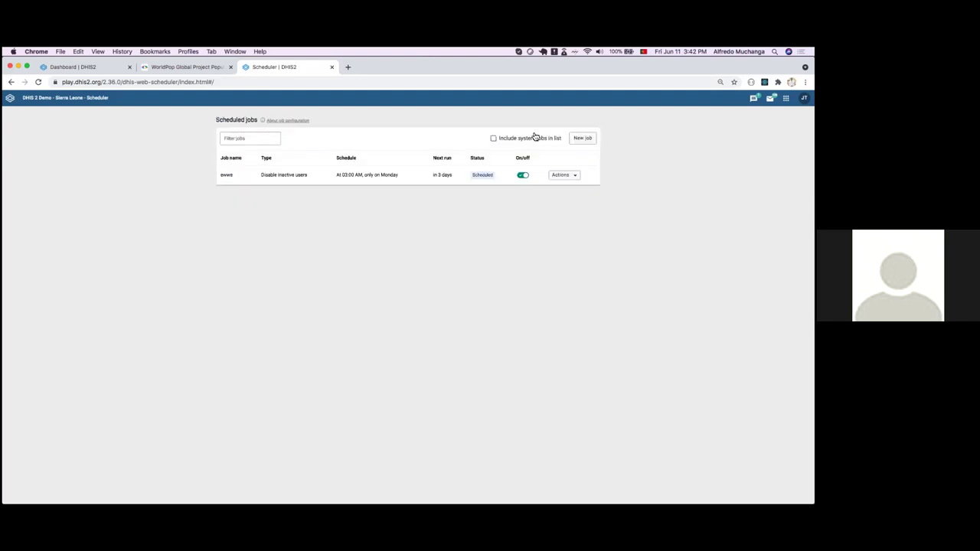
click(785, 98)
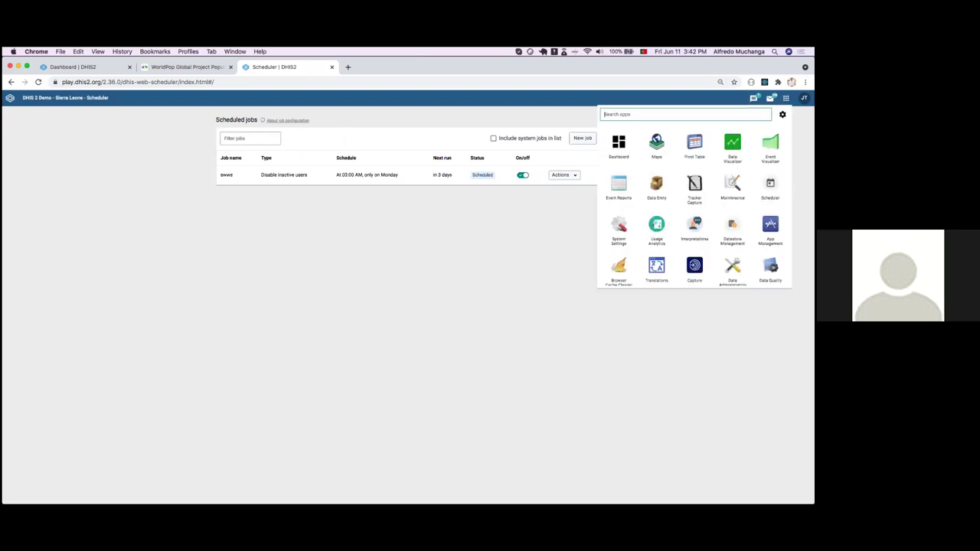
Launch Import/Export via 'im' and browse the Data, Event, GML and Metadata import forms
text(im)
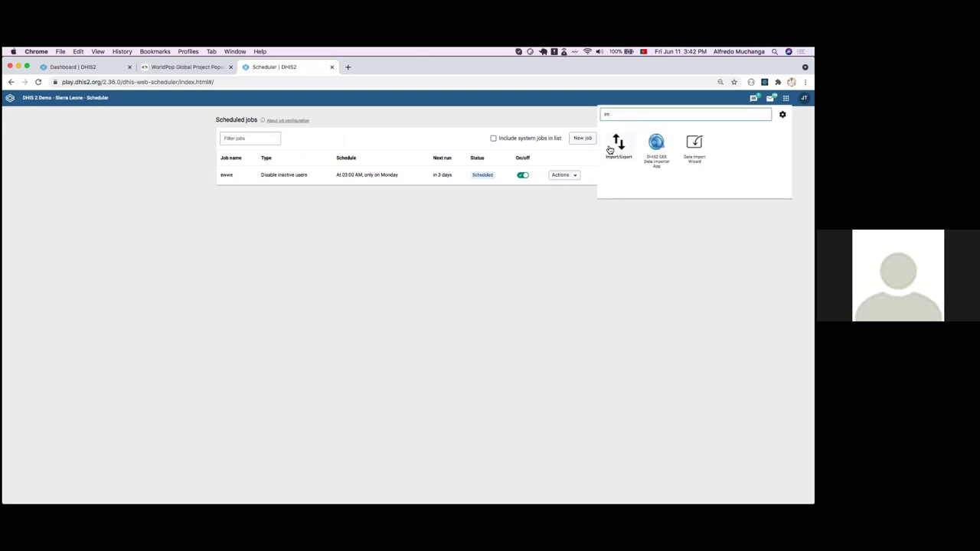
click(623, 143)
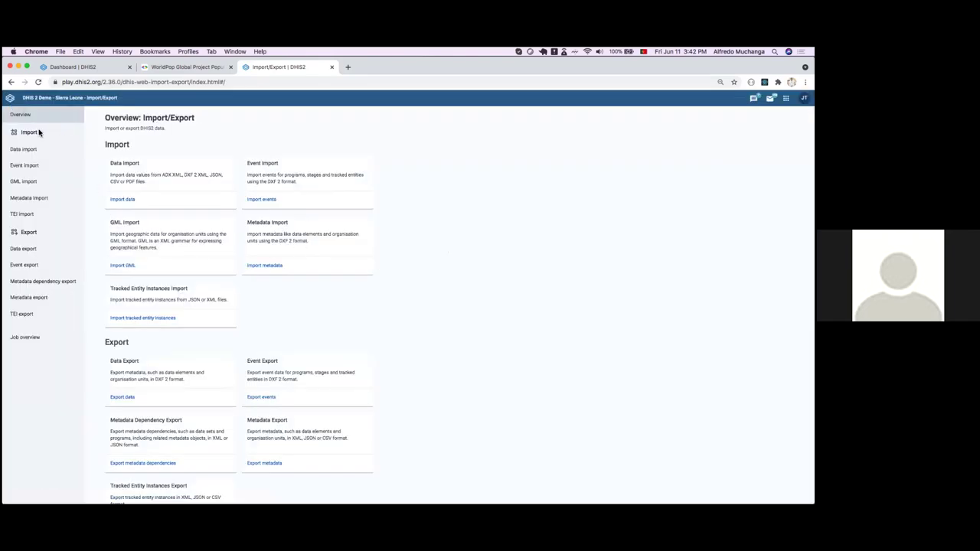
click(31, 150)
click(30, 167)
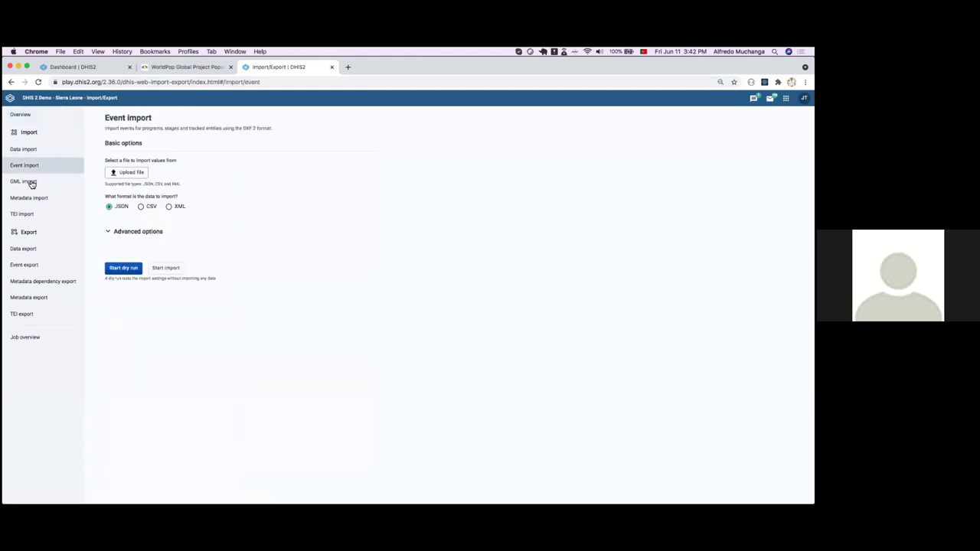
click(31, 182)
click(31, 197)
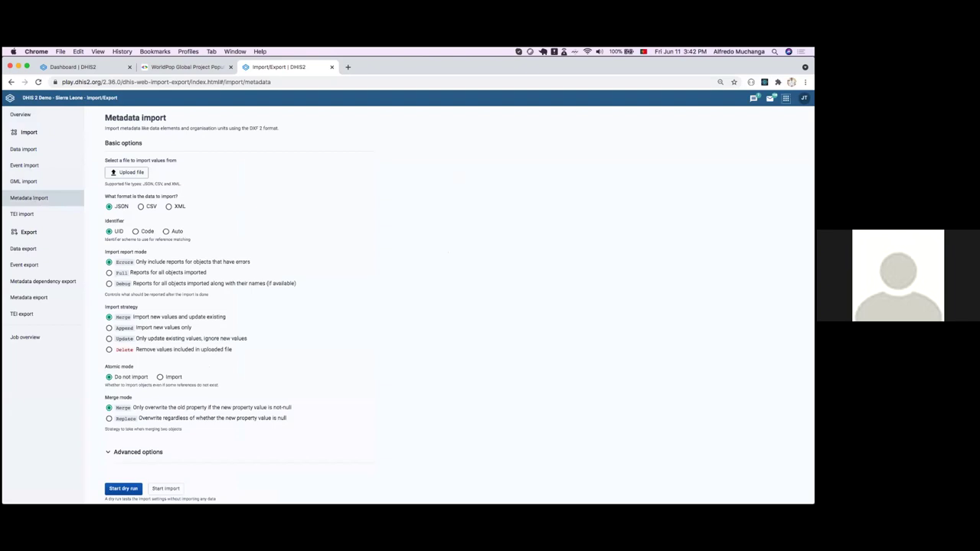
click(785, 98)
key(Down)
Launch the Translations app via 'tra' and choose Category Combo as the object type
text(tra)
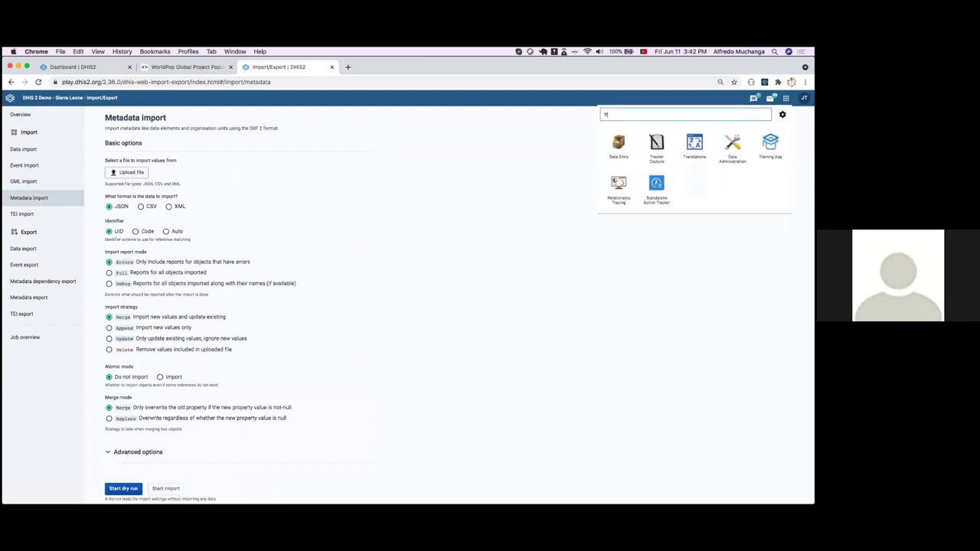
click(663, 153)
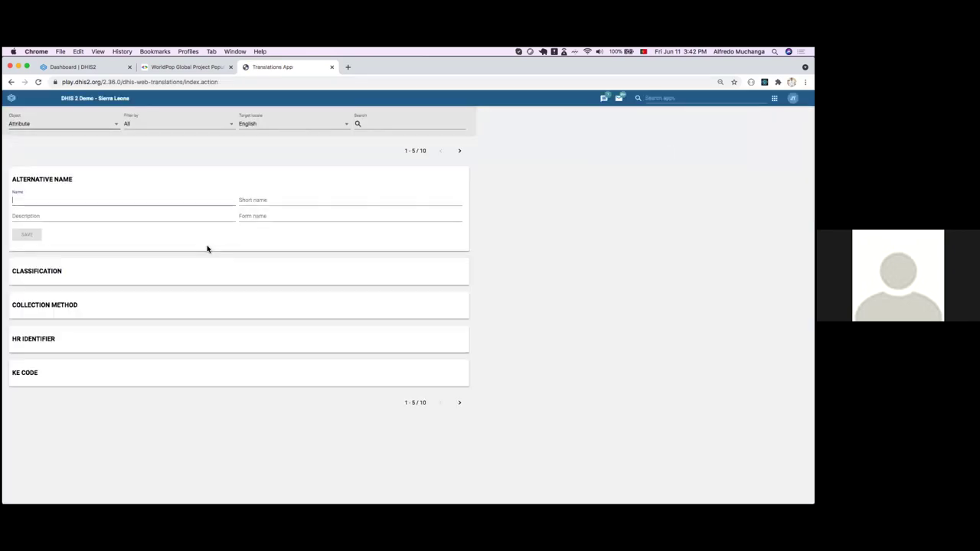
click(59, 126)
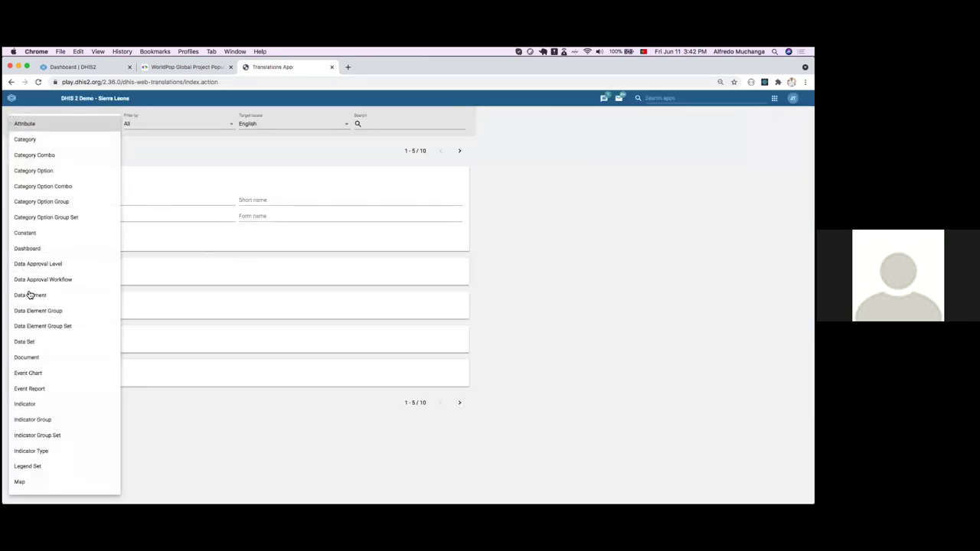
scroll(29, 299, down, 10)
scroll(29, 319, down, 2)
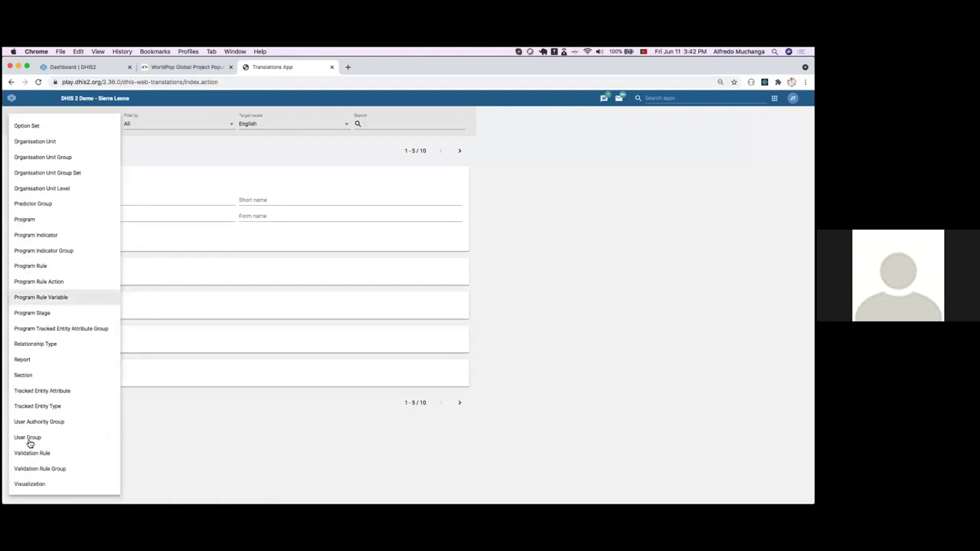
scroll(46, 383, up, 12)
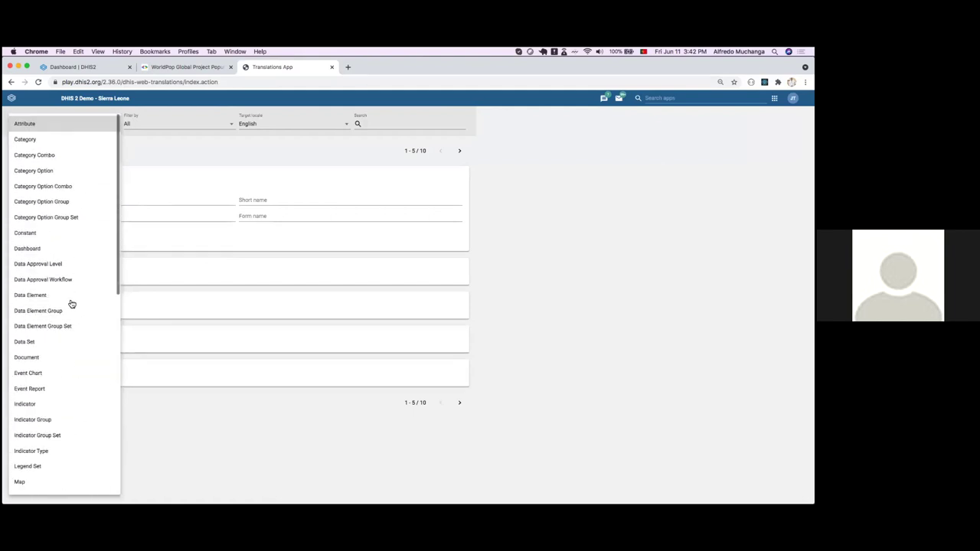
click(82, 153)
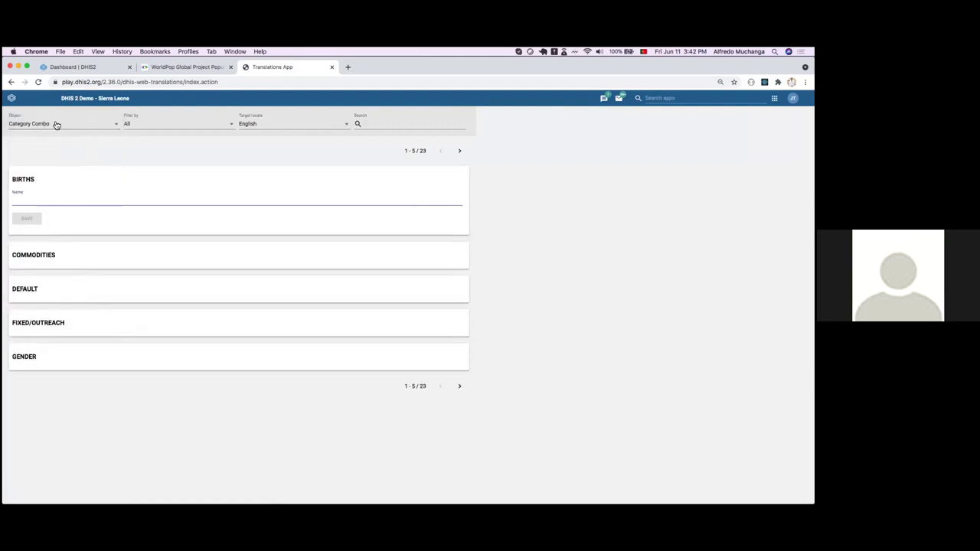
Switch the target locale from English to Portuguese
click(105, 198)
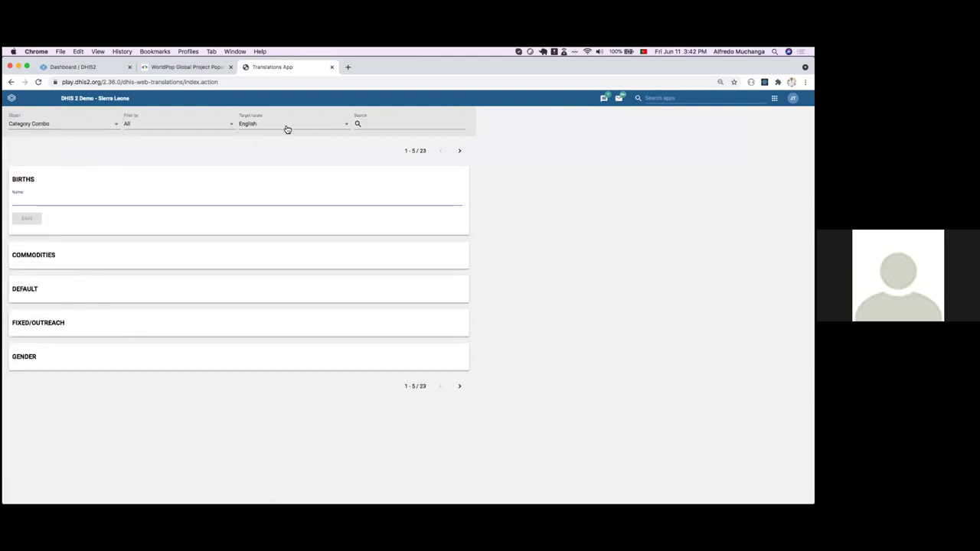
click(287, 130)
scroll(261, 322, down, 5)
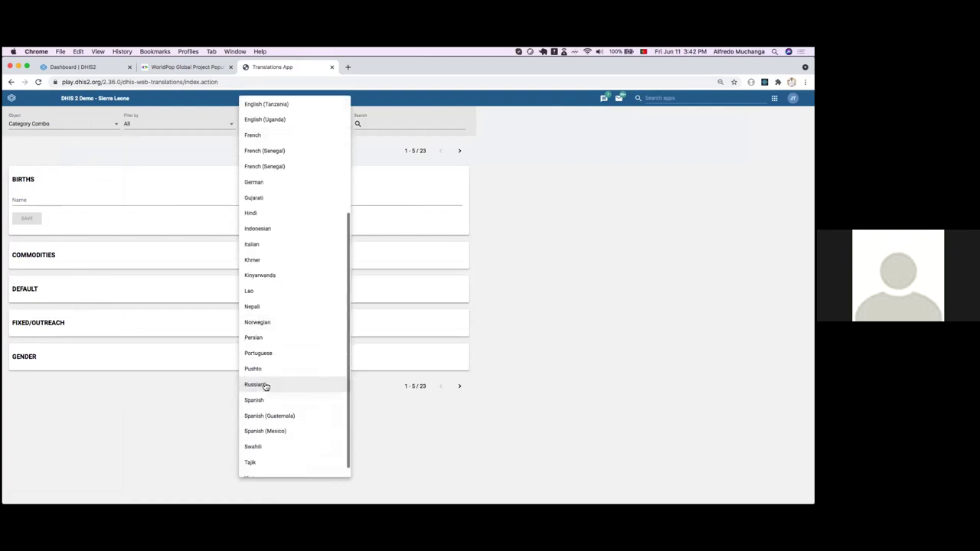
click(272, 355)
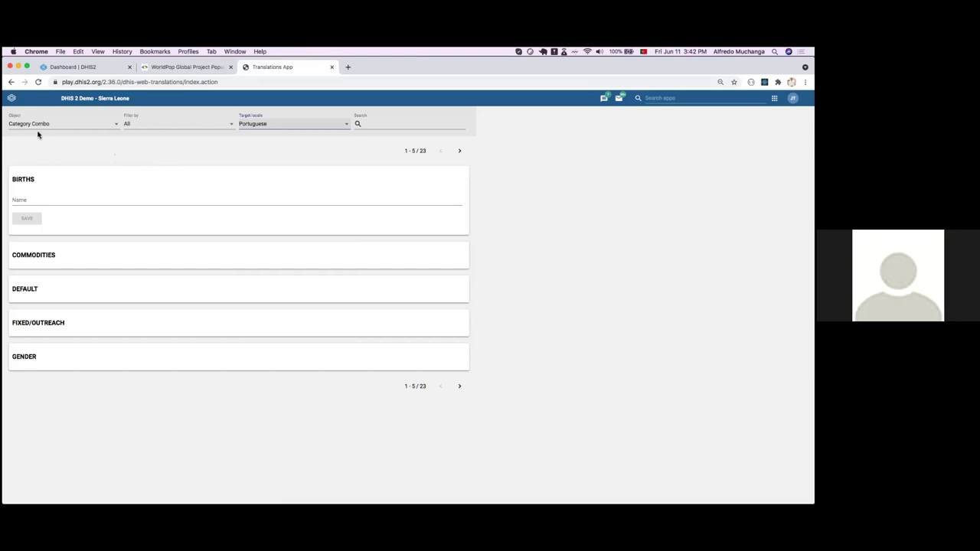
Return to the DHIS2 dashboard, then show slide 2, Funcionalidades Genéricas, in the Android 2.4 deck
click(13, 97)
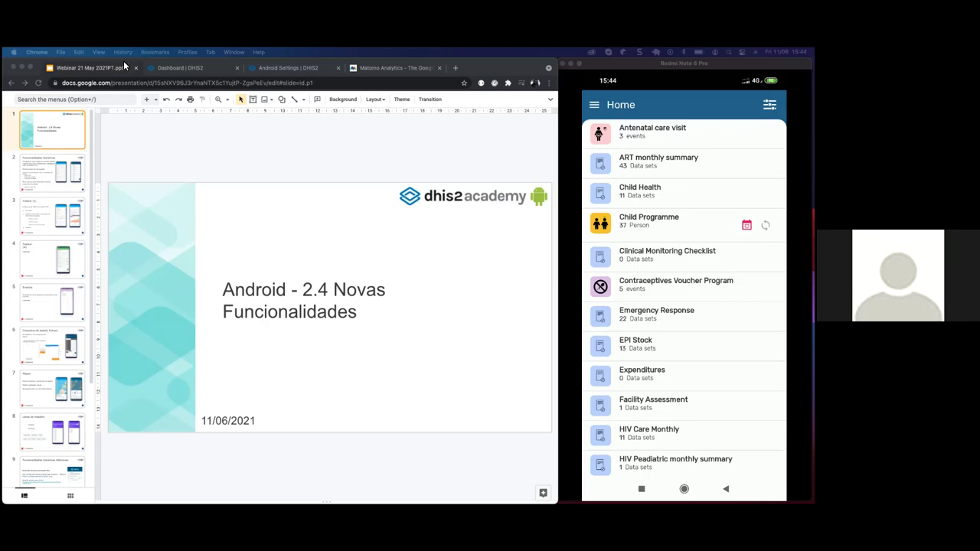
click(31, 165)
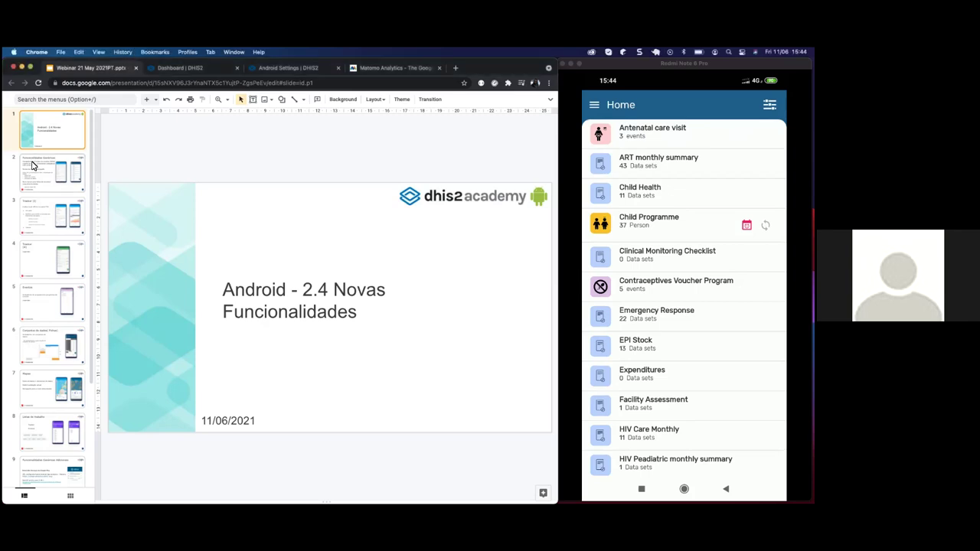
click(49, 186)
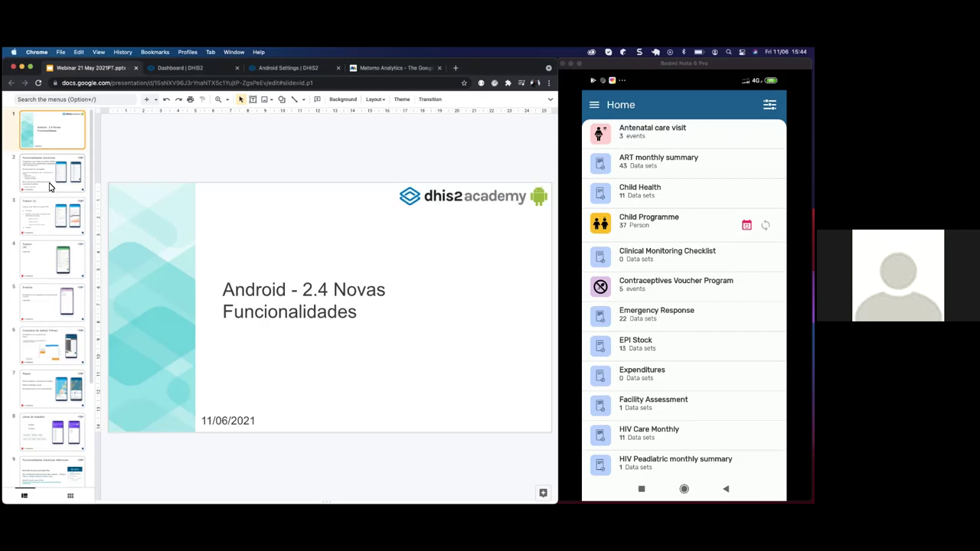
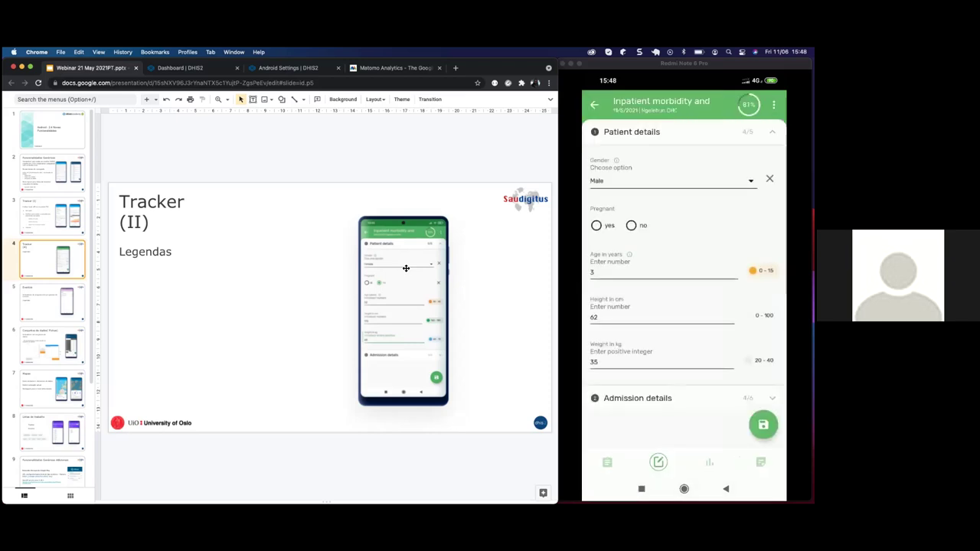
Change the patient's age from 3 to 52 so the 45–60 legend shows, then go to the Eventos slide
scroll(616, 245, down, 1)
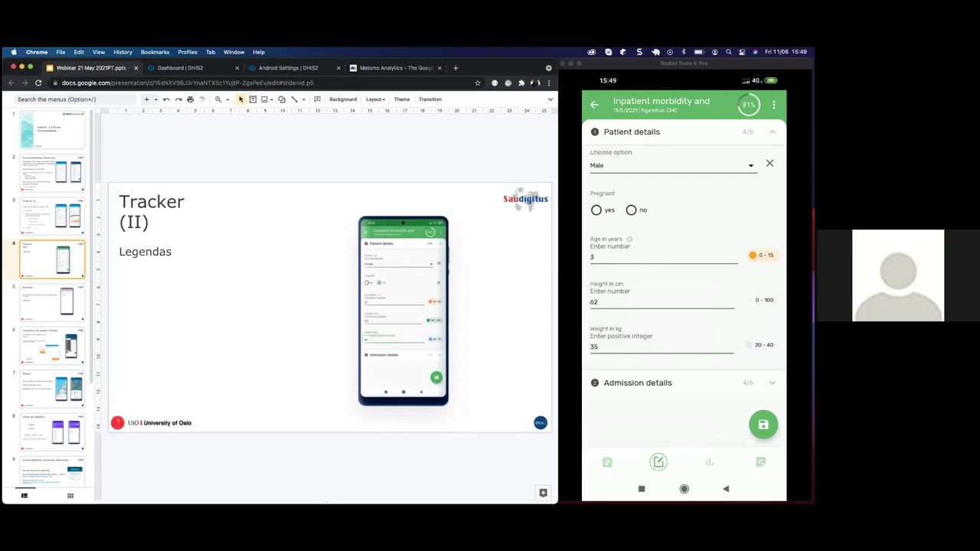
click(620, 255)
key(BackSpace)
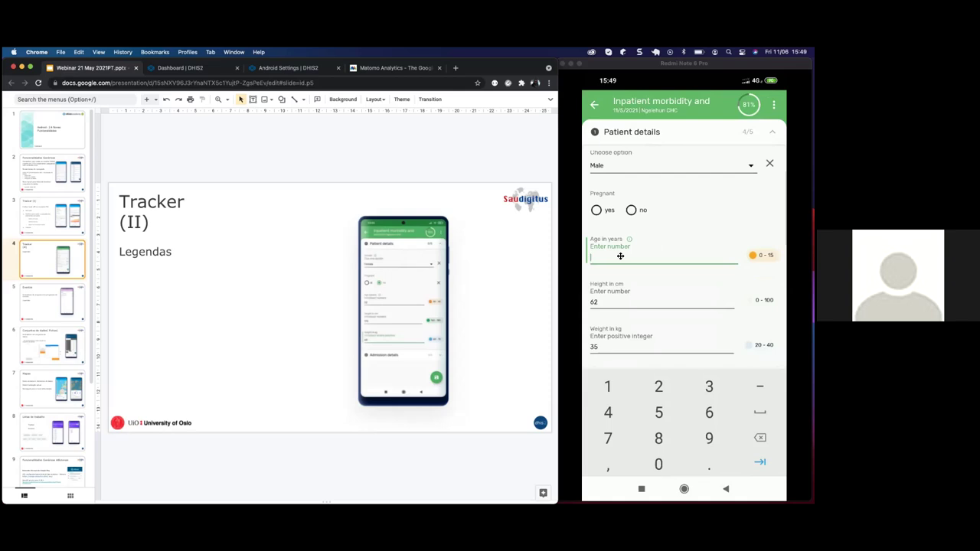
text(52)
key(Tab)
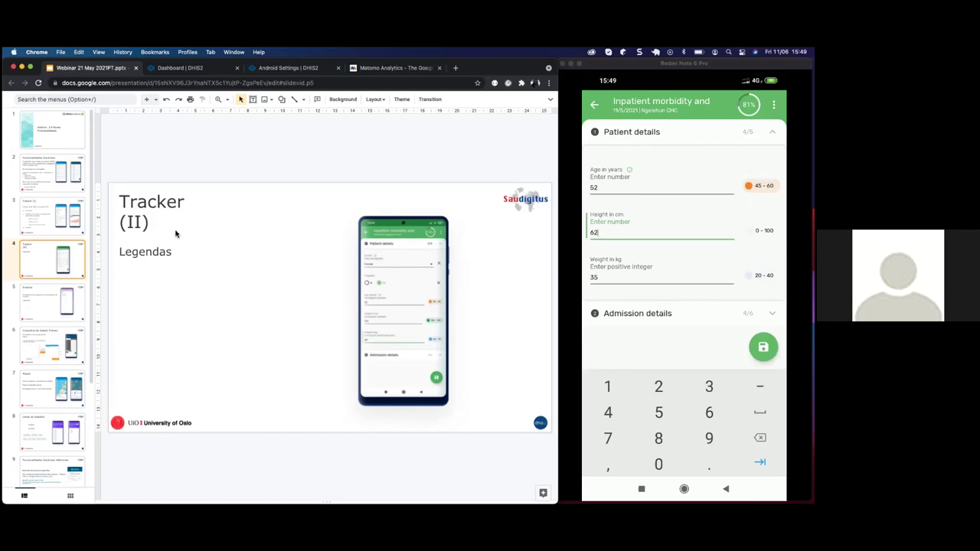
click(35, 297)
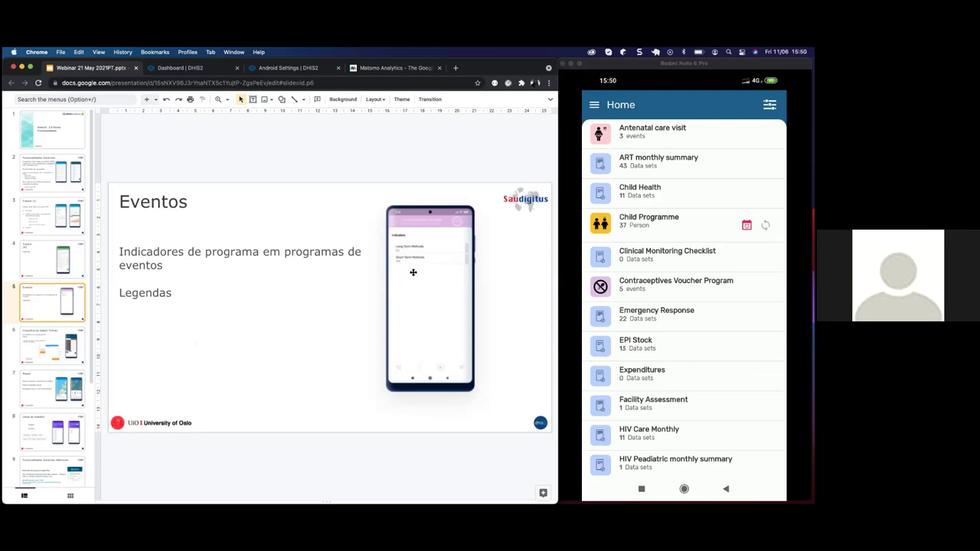
Go to the Conjuntos de dados (Fichas) slide, then switch to the Dashboard | DHIS2 browser tab
click(44, 346)
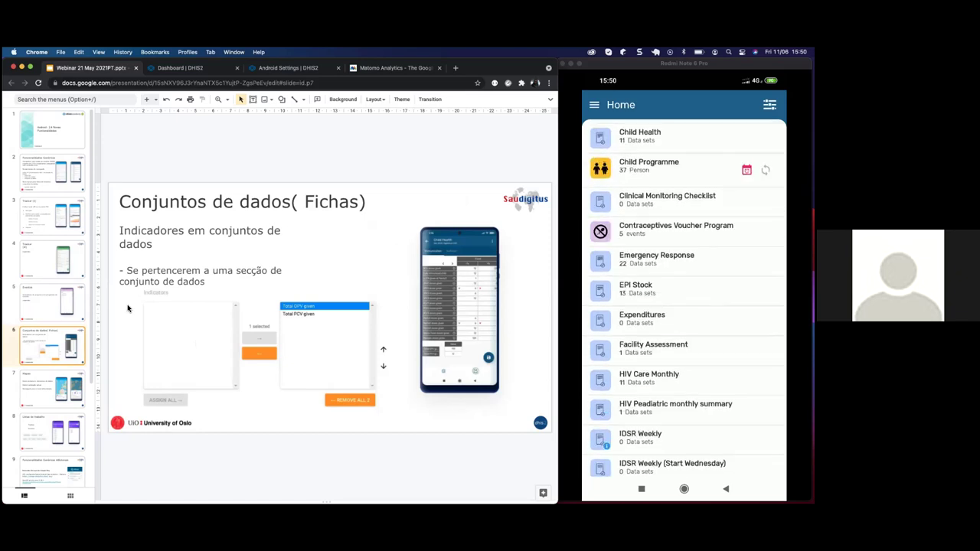
click(190, 69)
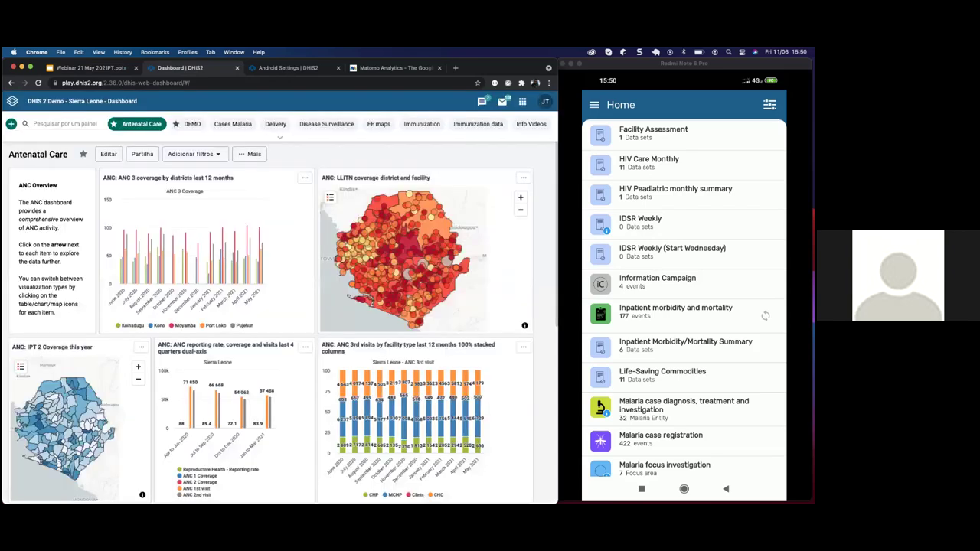
Sign back in to the DHIS2 demo with the administrator username and password
click(522, 101)
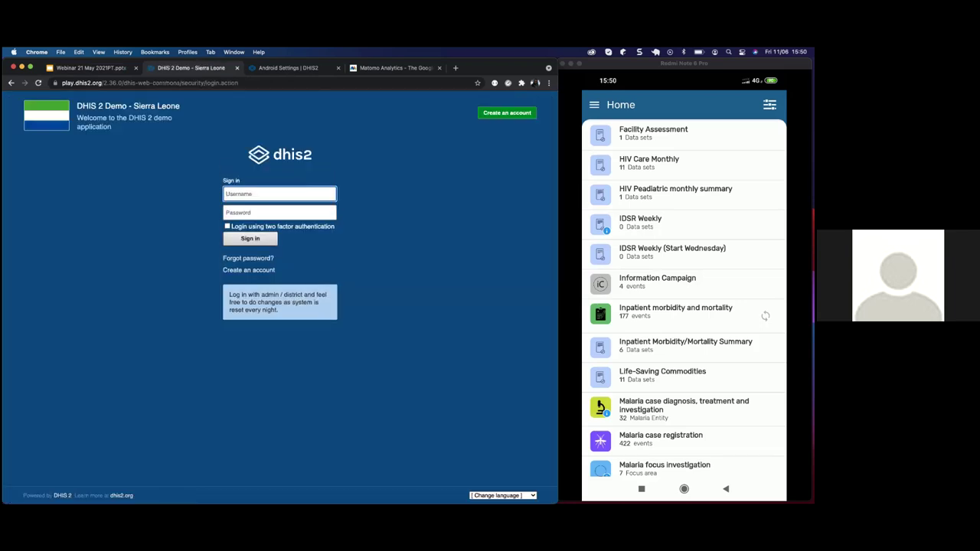
text(adm)
key(BackSpace)
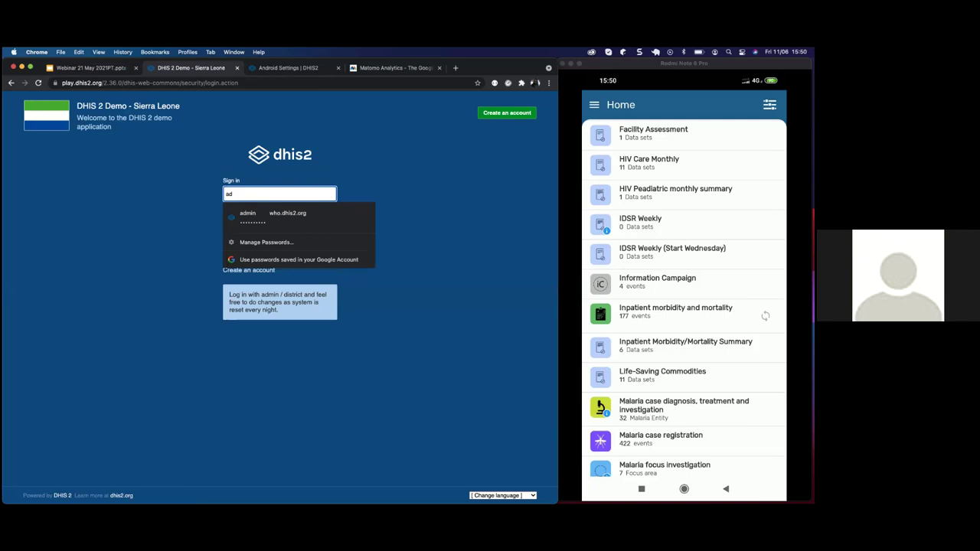
text(min)
click(268, 211)
text(distric)
key(BackSpace)
key(BackSpace)
key(BackSpace)
key(BackSpace)
key(BackSpace)
key(BackSpace)
key(BackSpace)
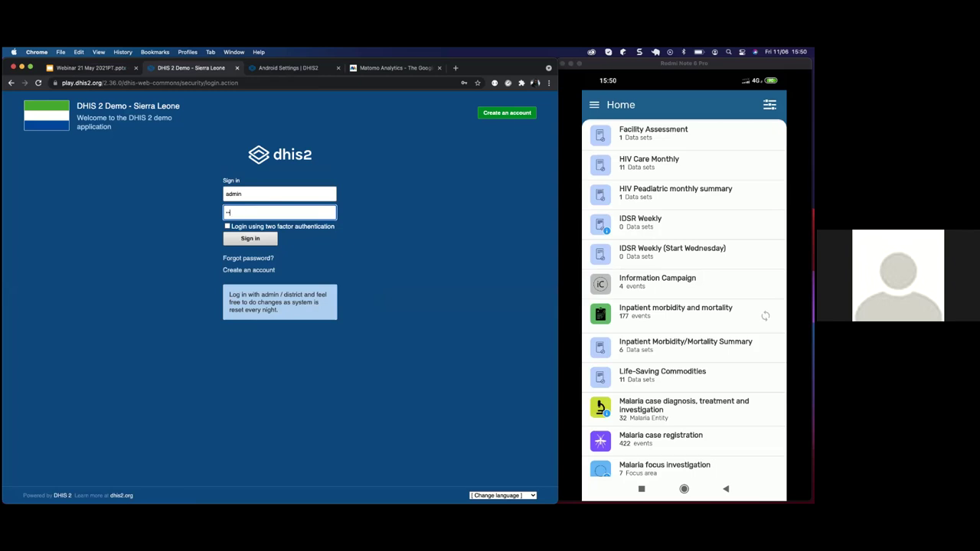
text(district)
click(227, 238)
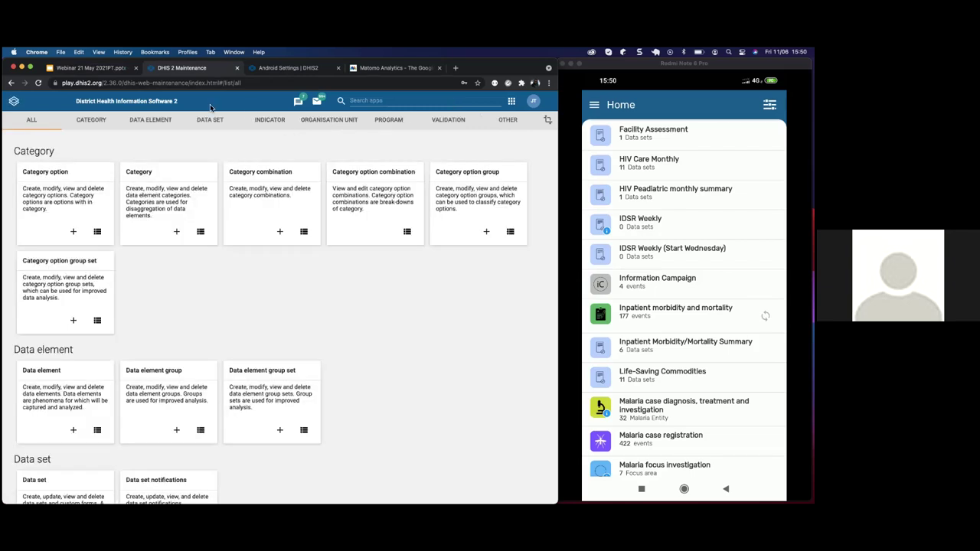
Open the Data set list in Maintenance and scroll through all 27 data sets
click(210, 121)
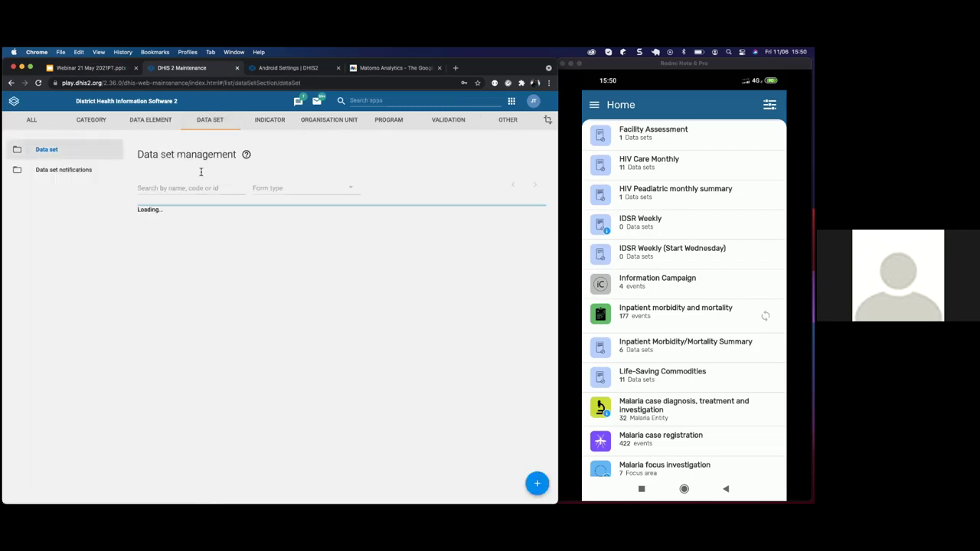
scroll(192, 246, down, 1)
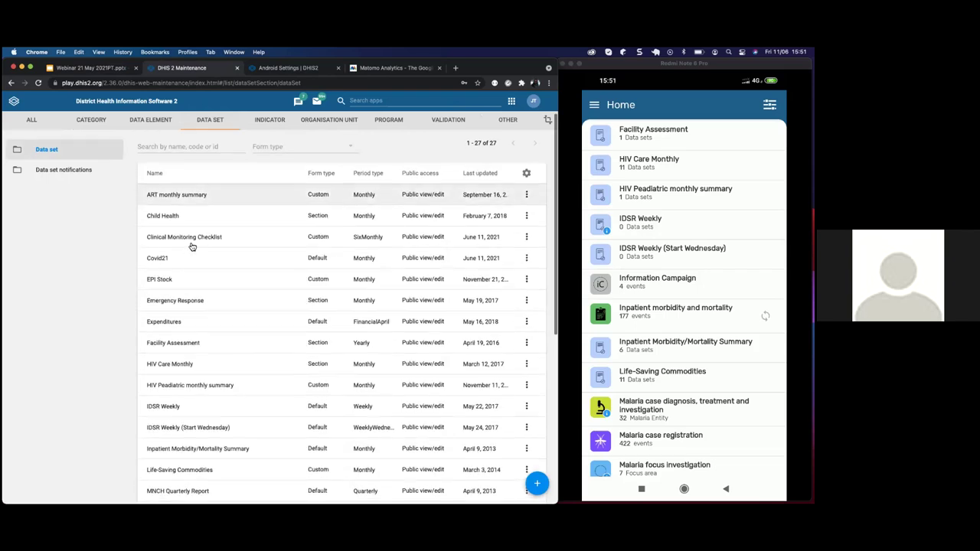
scroll(192, 246, down, 5)
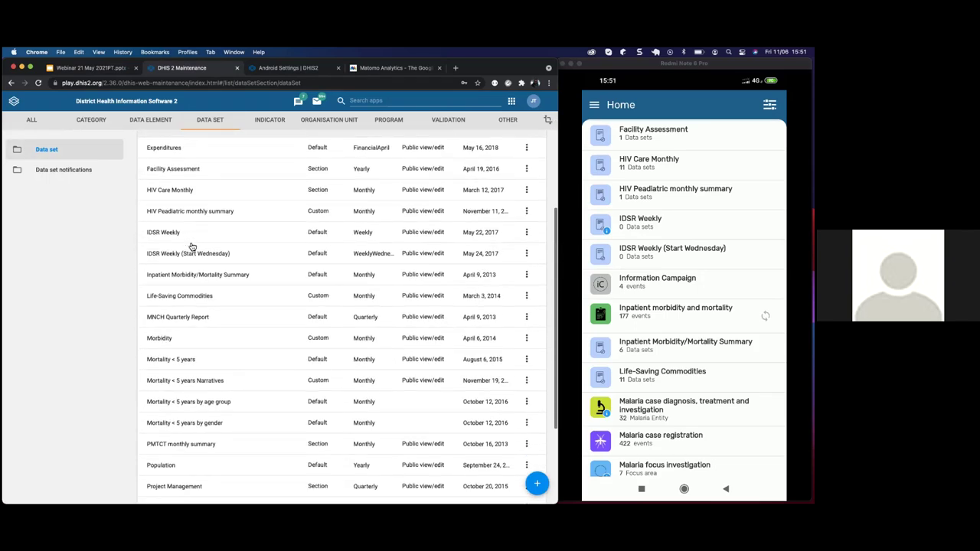
scroll(192, 246, up, 2)
scroll(192, 245, down, 6)
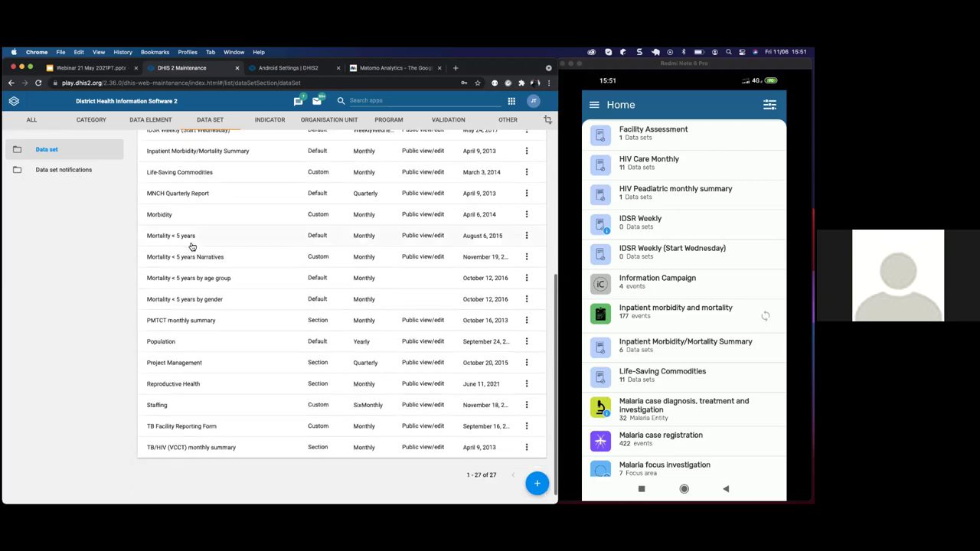
scroll(192, 246, down, 1)
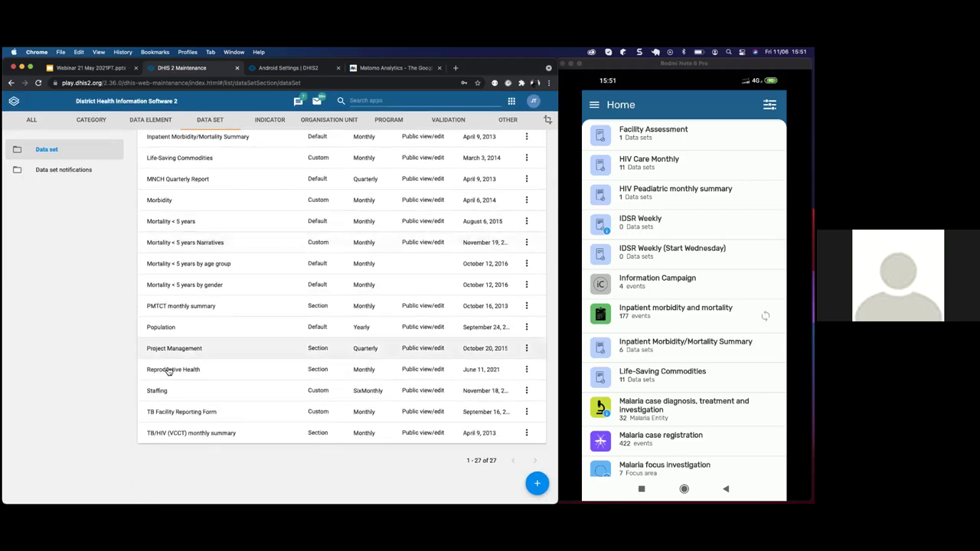
scroll(169, 371, up, 2)
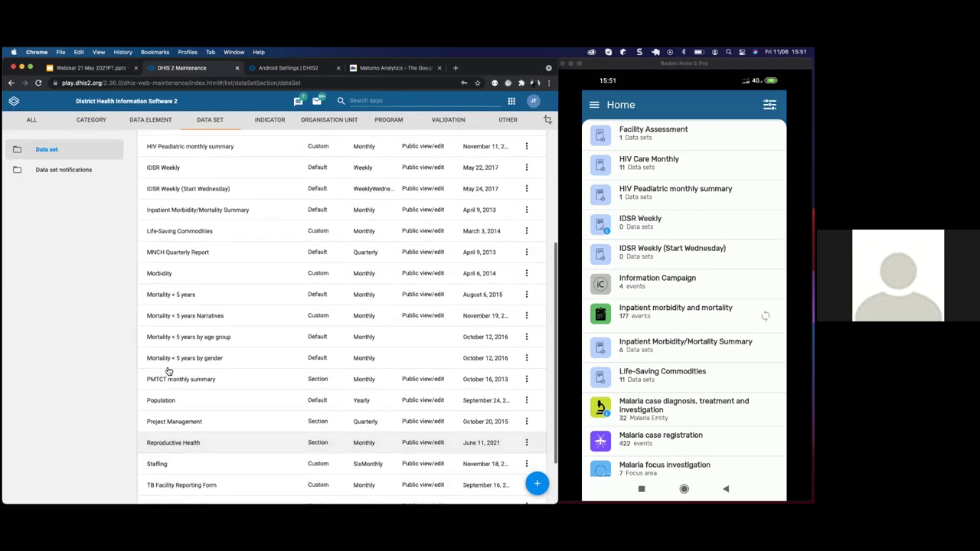
scroll(169, 371, up, 7)
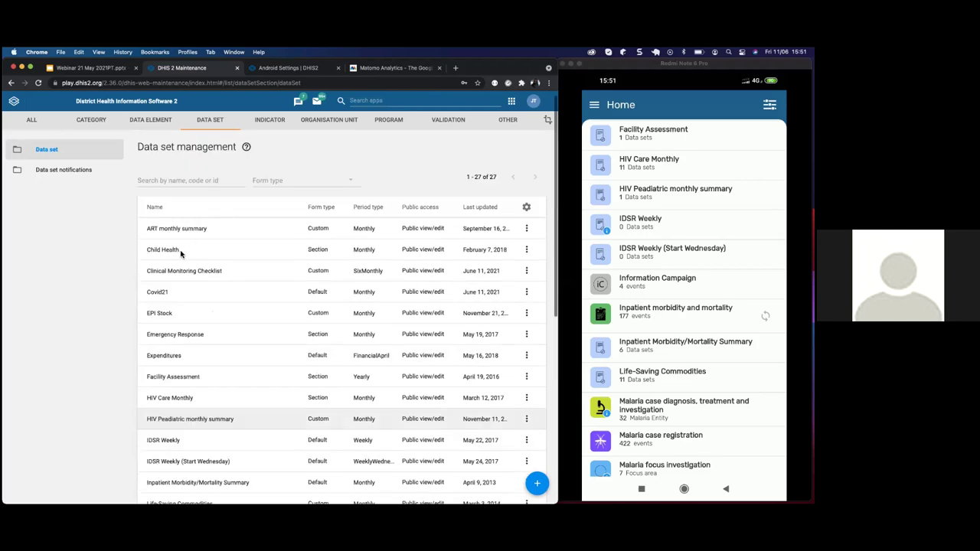
Open the Child Health data set for editing and scroll down to its Indicators picker
click(180, 253)
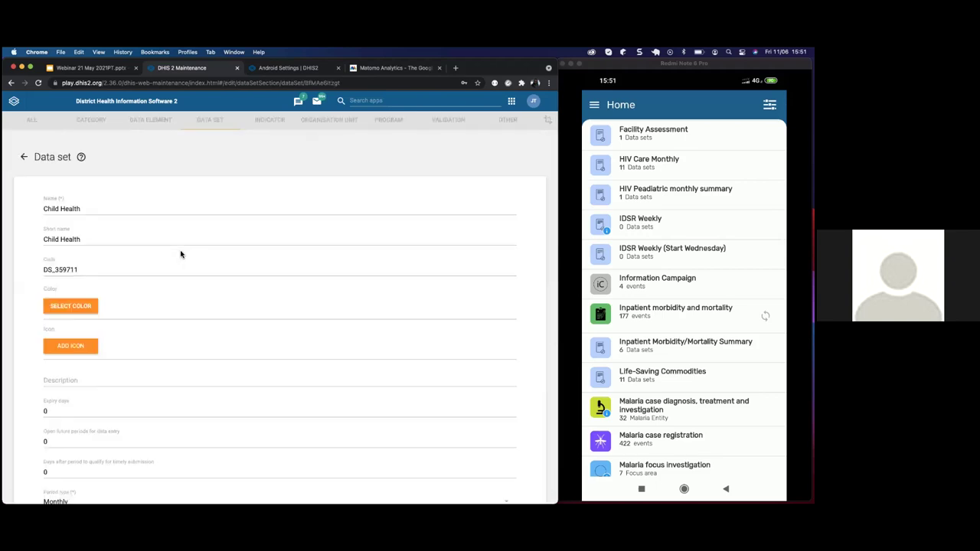
scroll(181, 254, down, 15)
scroll(181, 254, down, 15)
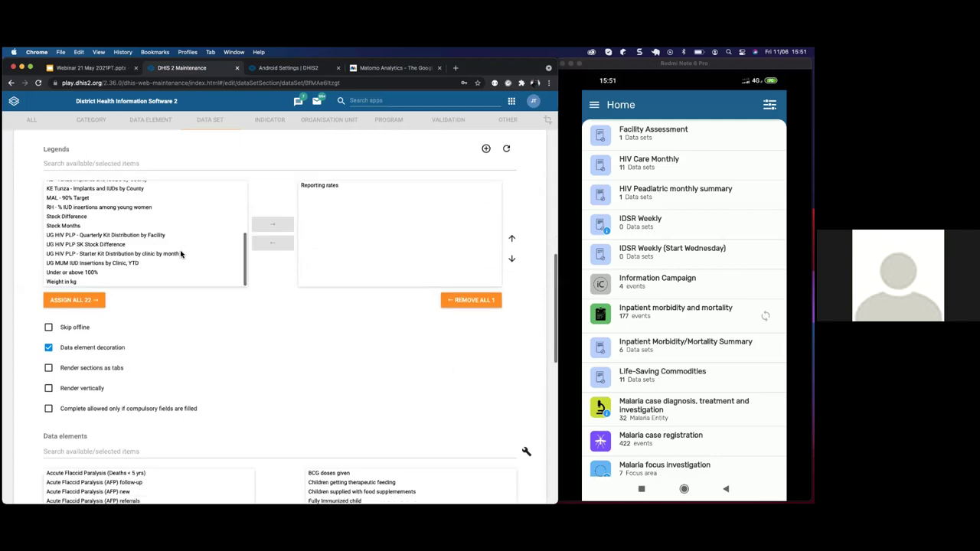
scroll(180, 254, up, 10)
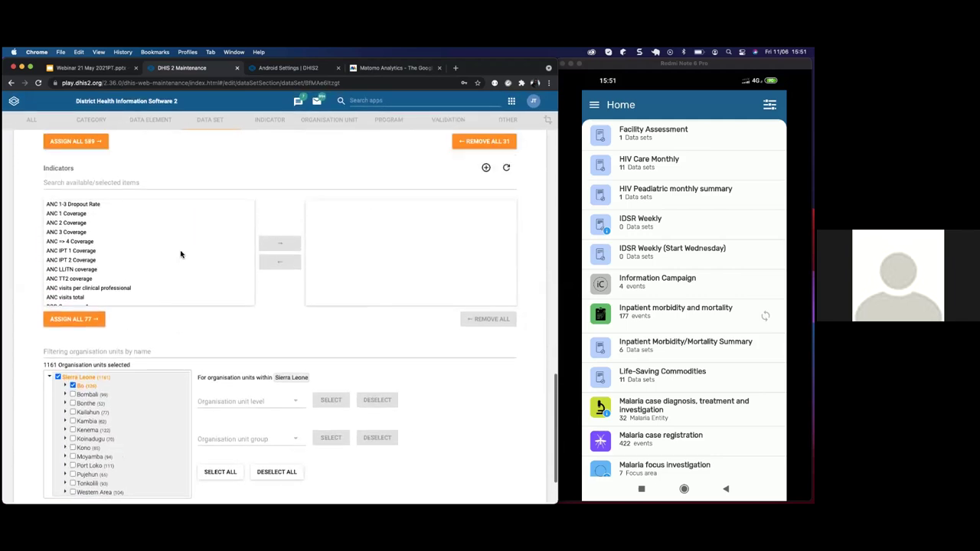
scroll(185, 231, down, 3)
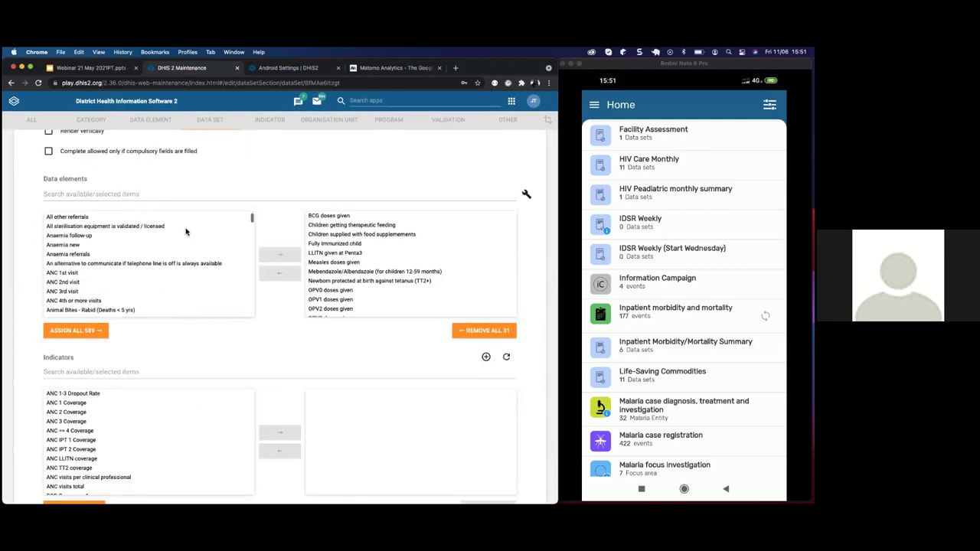
scroll(181, 348, down, 5)
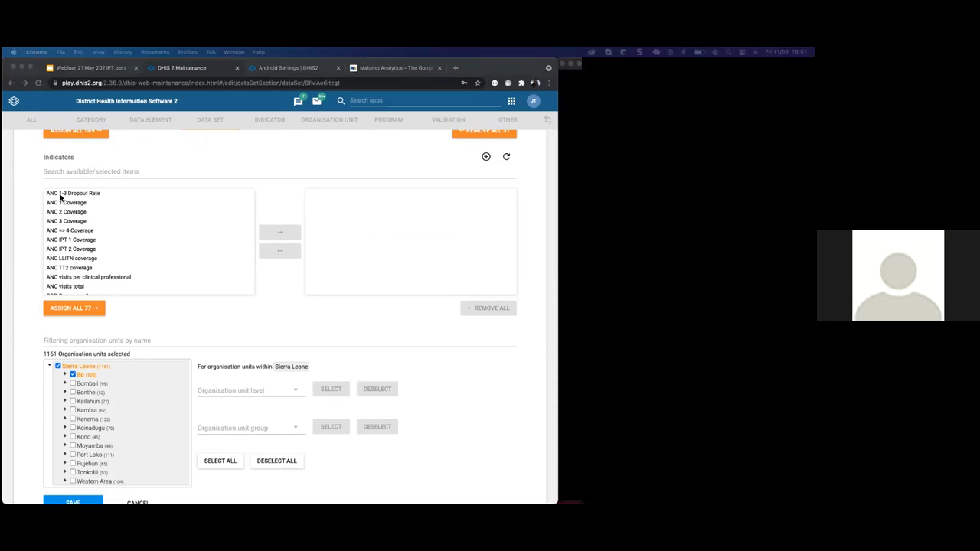
Assign the ANC 1-3 Dropout Rate and ANC 1 Coverage indicators and save the data set
double_click(60, 195)
double_click(59, 195)
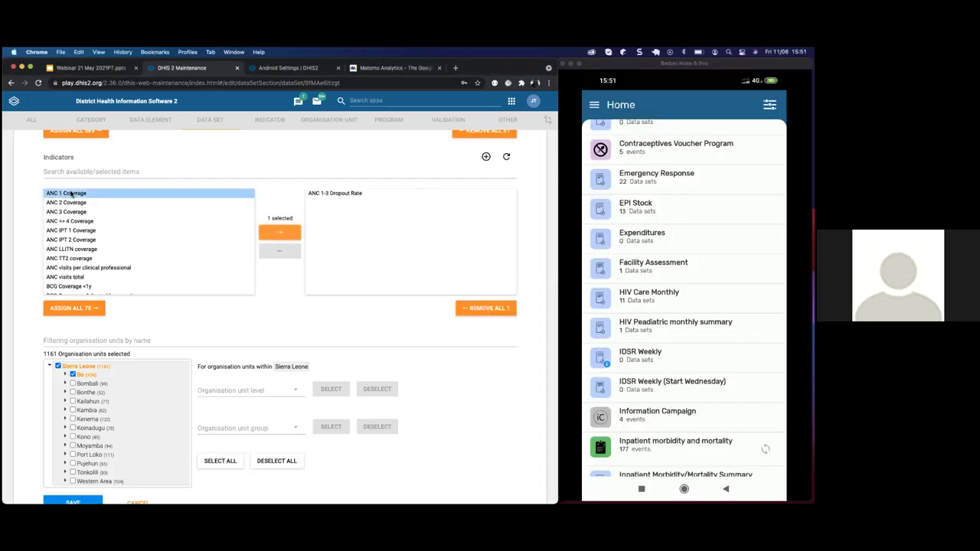
scroll(229, 253, down, 10)
scroll(202, 436, down, 3)
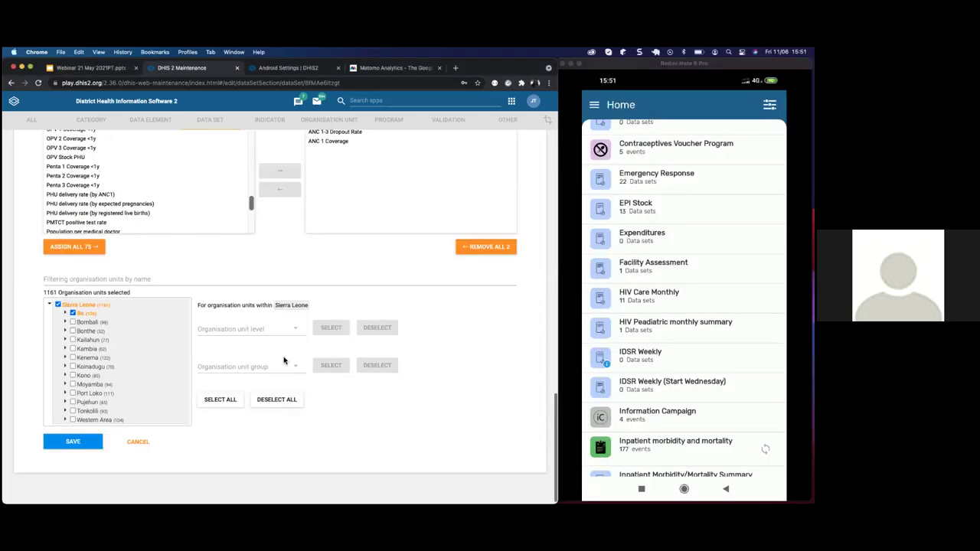
click(65, 441)
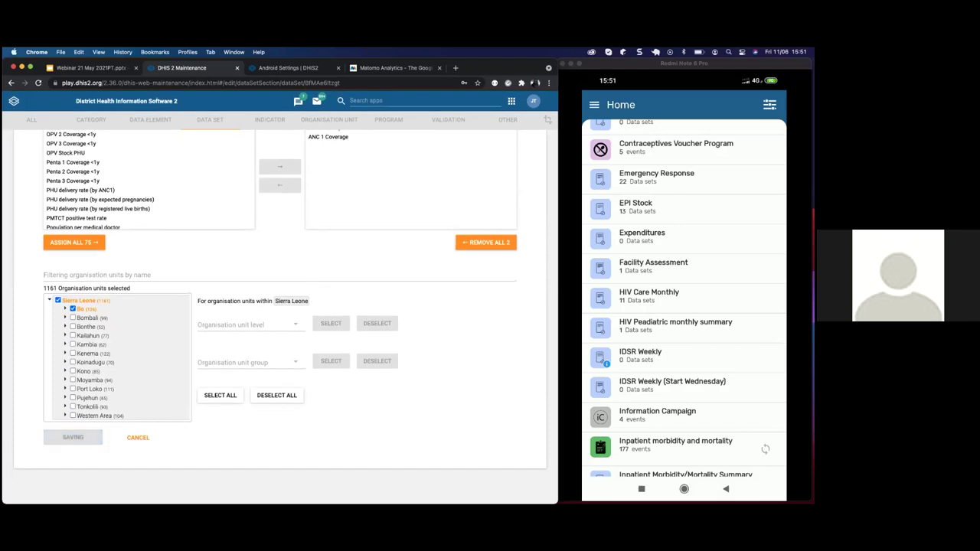
scroll(683, 299, up, 1)
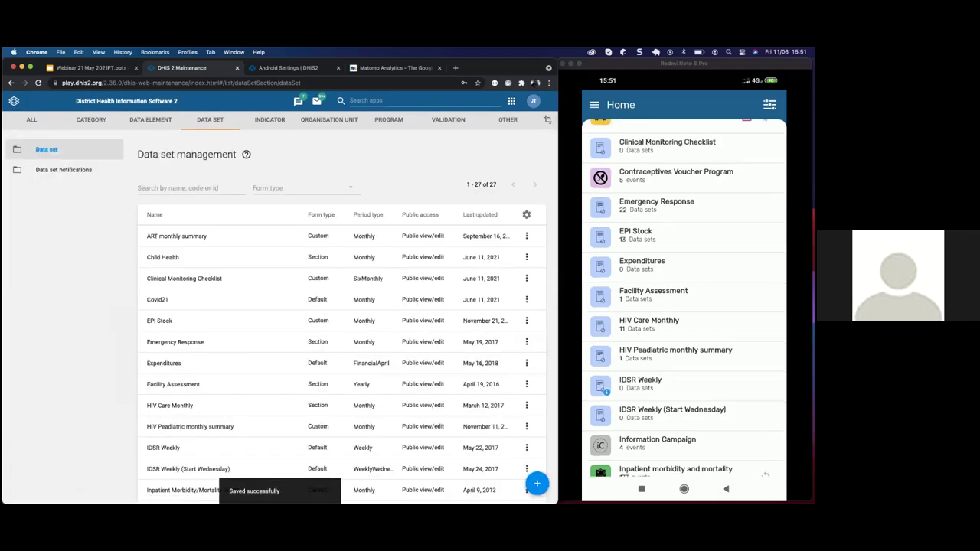
scroll(683, 299, up, 2)
On the phone, open the Child Health data set's May 2021 entry form
scroll(684, 298, up, 2)
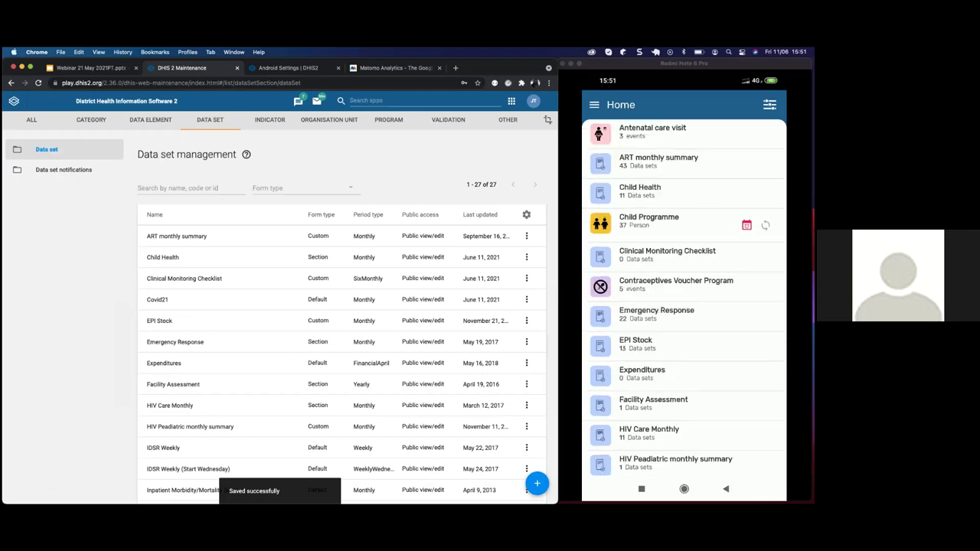
click(640, 190)
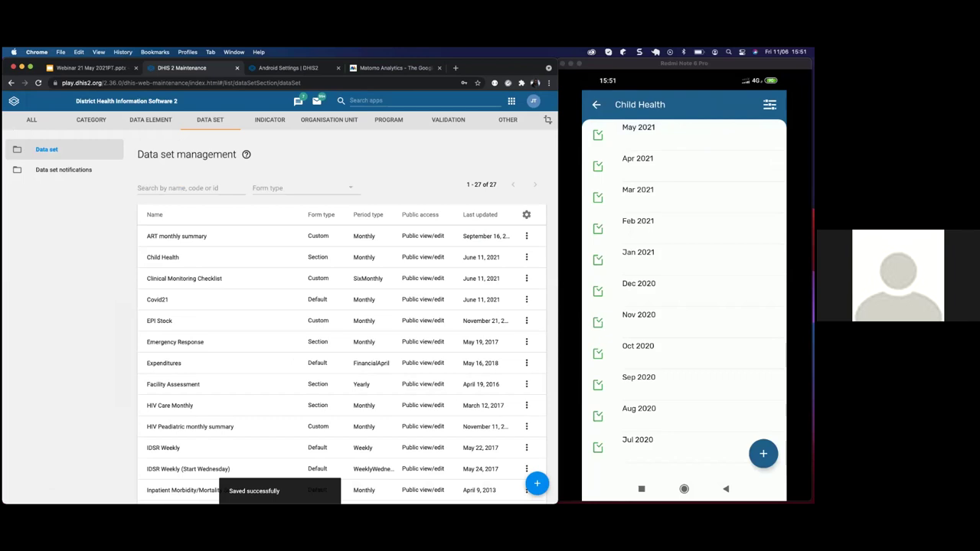
click(637, 130)
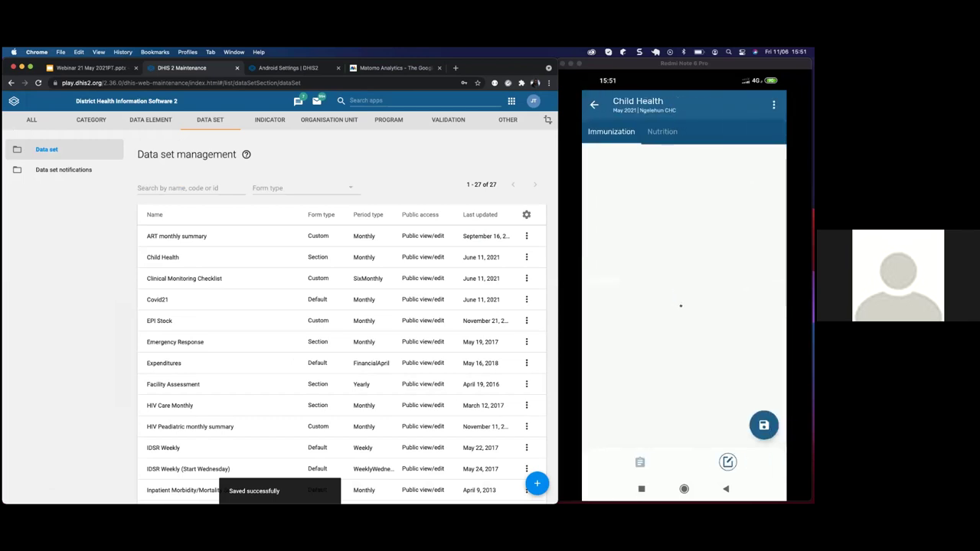
scroll(683, 306, down, 3)
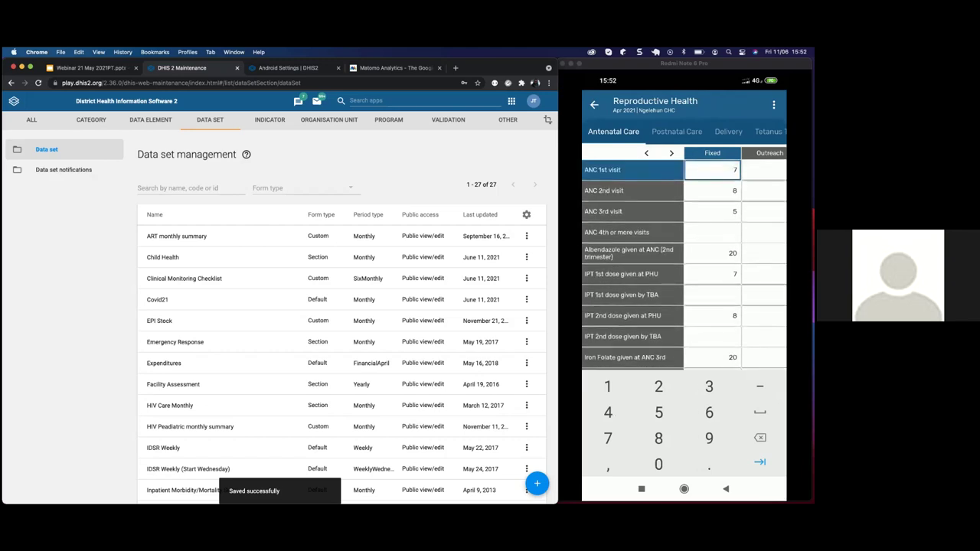
Delete the ANC 1st visit value of 7 and return to the Reproductive Health period list
click(731, 170)
key(BackSpace)
click(726, 488)
click(725, 488)
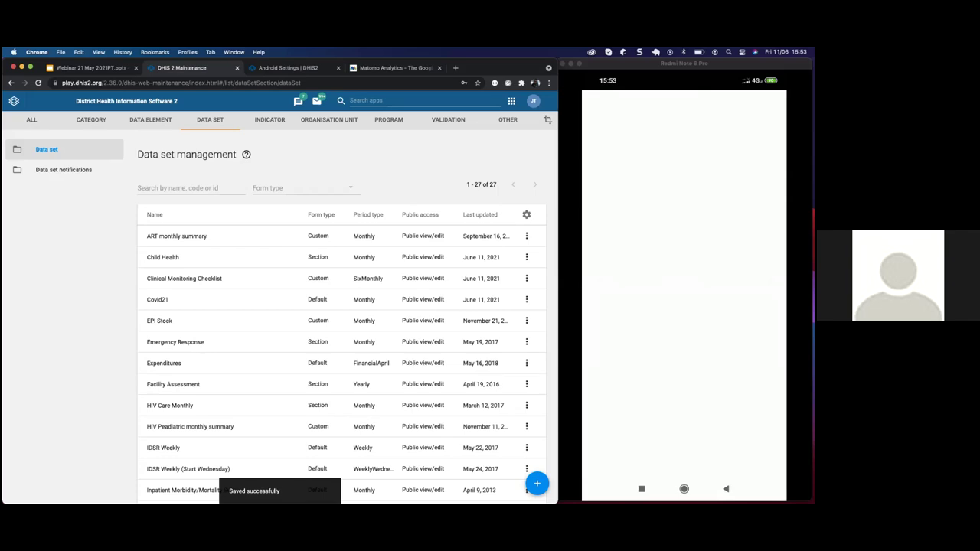
Look over the May 2021 Reproductive Health form, then return to the slide presentation
click(639, 131)
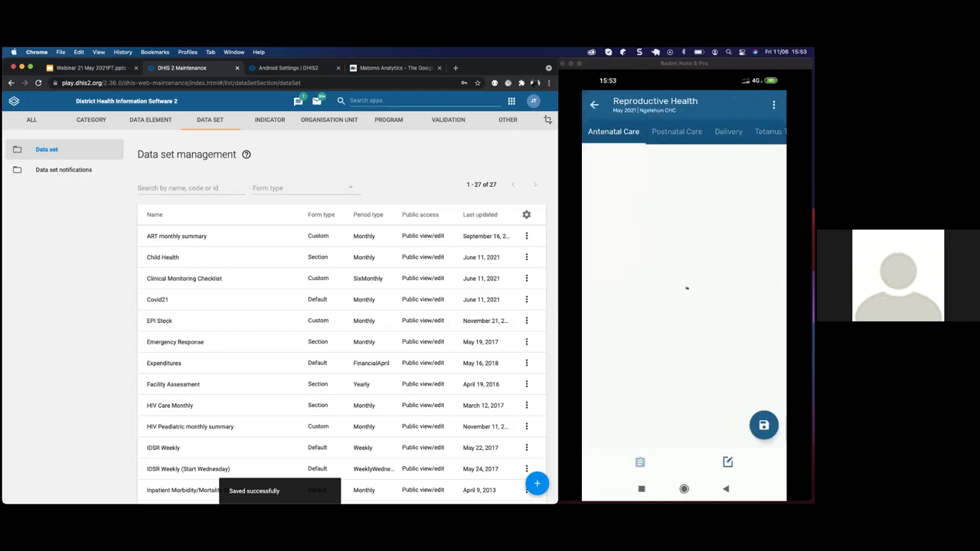
scroll(684, 303, down, 1)
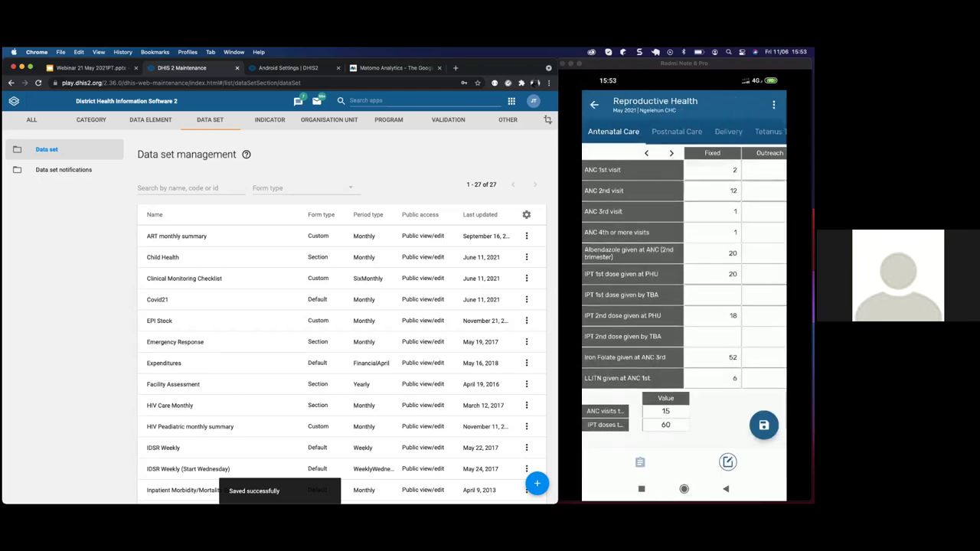
click(594, 105)
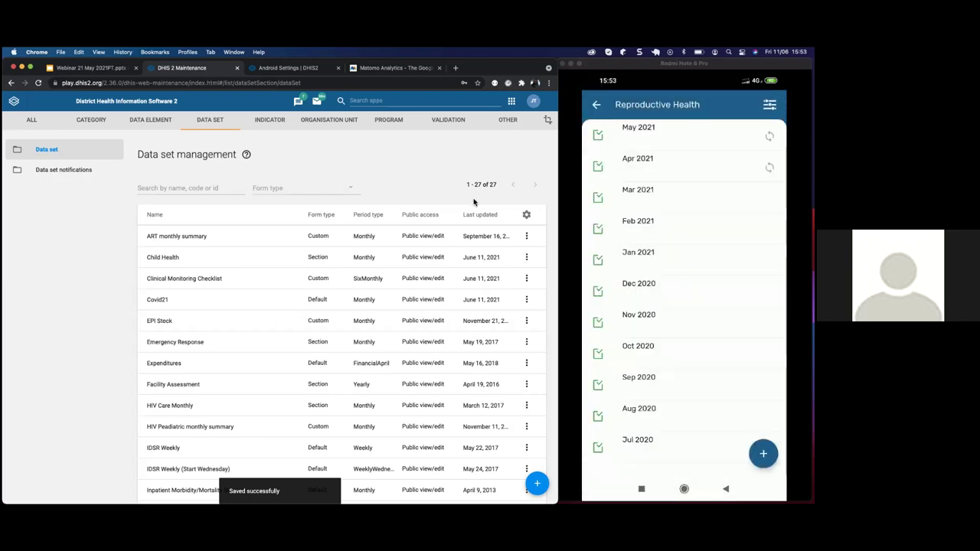
click(70, 69)
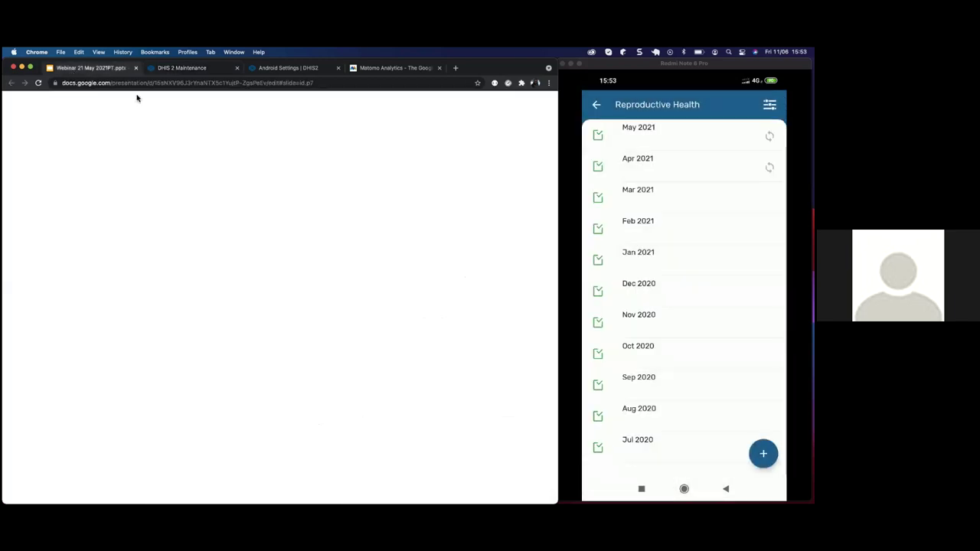
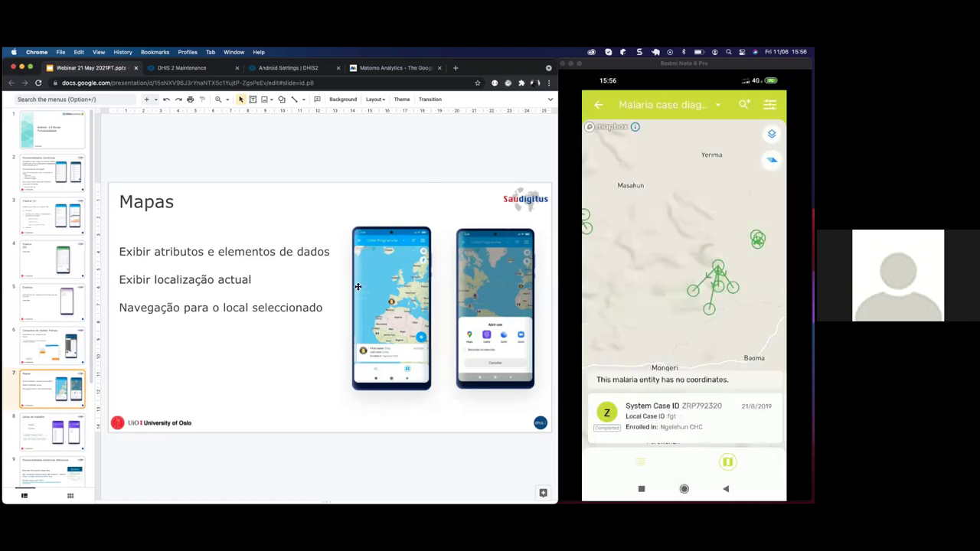
Advance the presentation from the Mapas slide to the Listas de trabalho slide
key(Down)
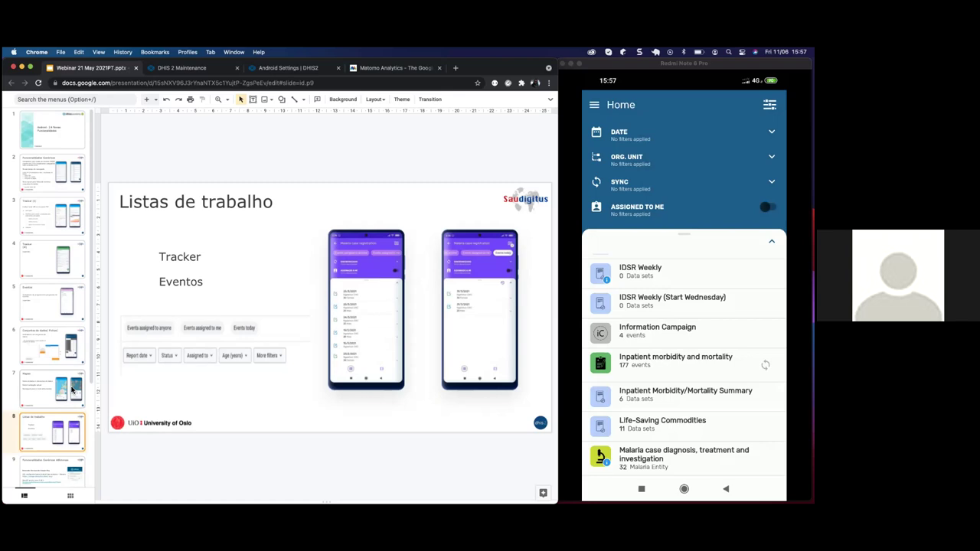
Show slide 9, Funcionalidades Genéricas Adicionais, from the filmstrip
scroll(53, 337, down, 4)
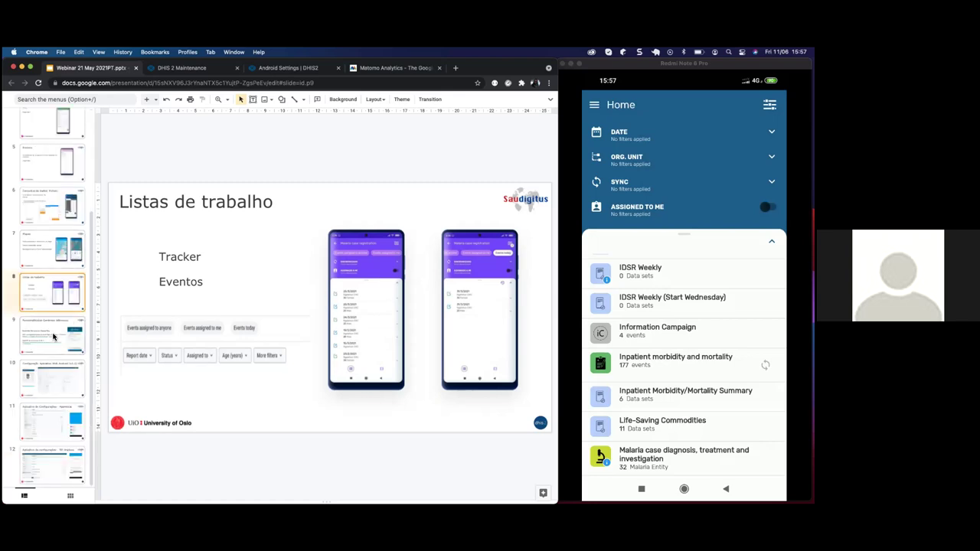
click(54, 336)
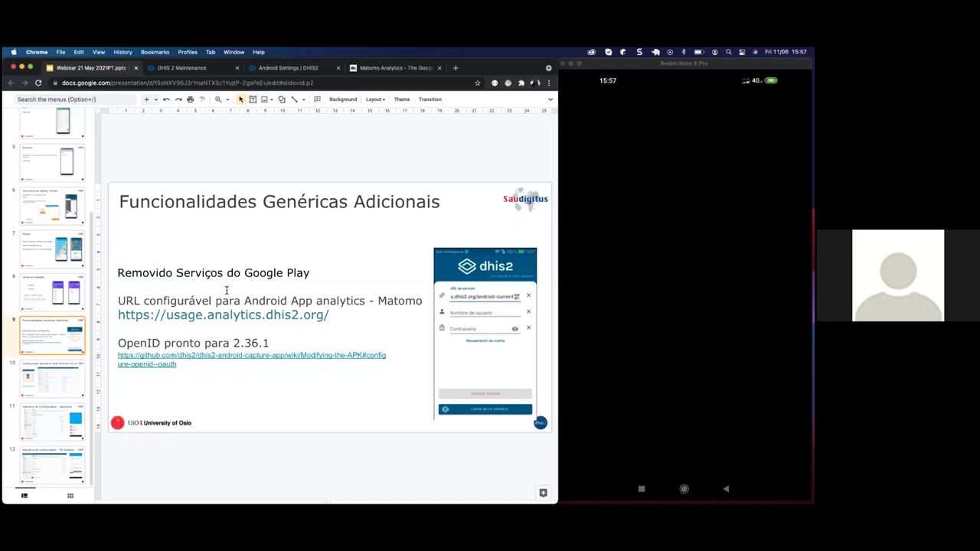
Switch the browser to the Matomo Analytics demo dashboard tab
click(382, 69)
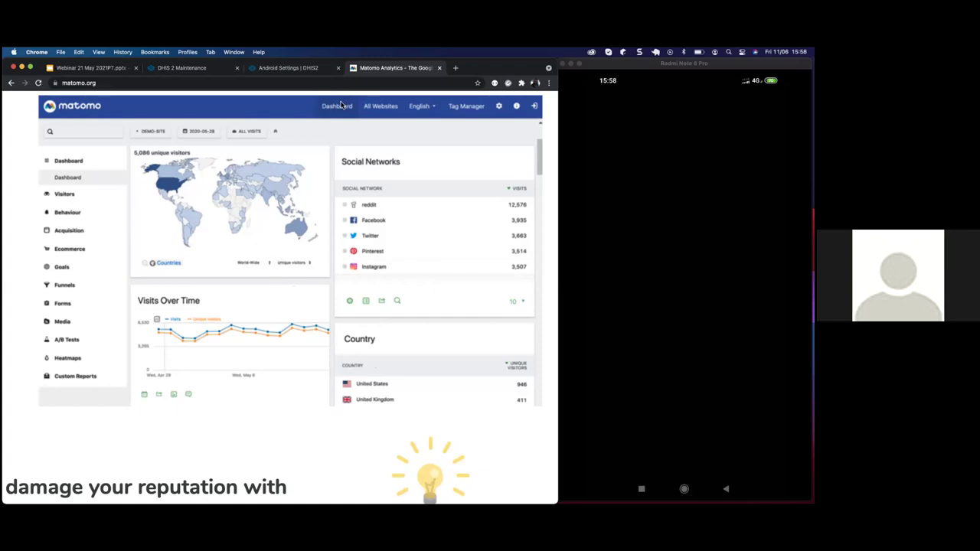
Return to the 'Webinar 21 May 2021PT.pptx' presentation tab
click(119, 68)
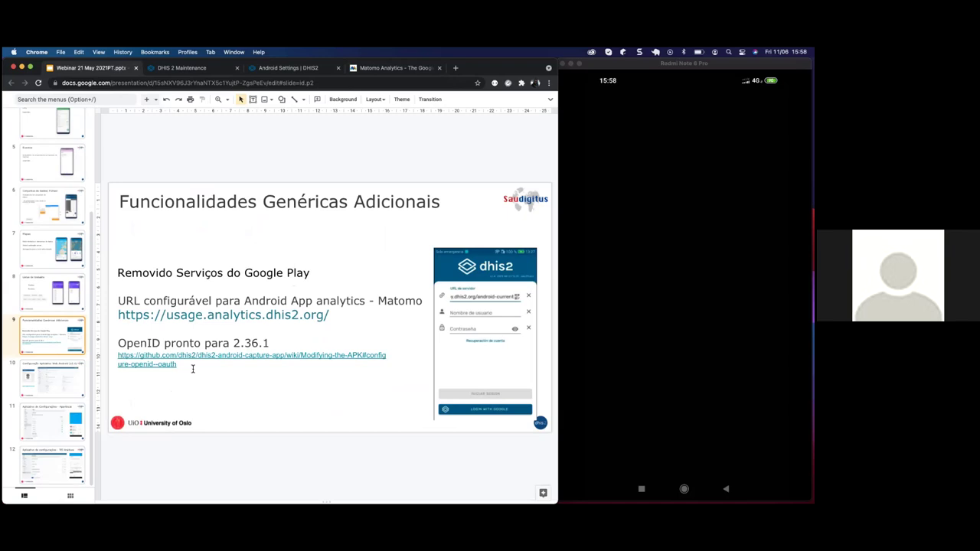
Show slide 10 on the Android web app, then switch to the Android Settings | DHIS2 tab
click(58, 381)
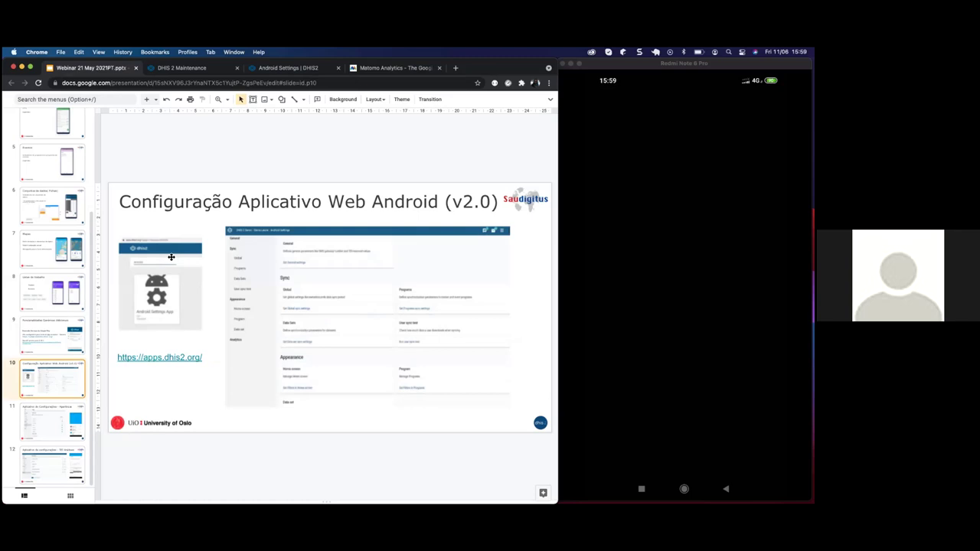
click(288, 68)
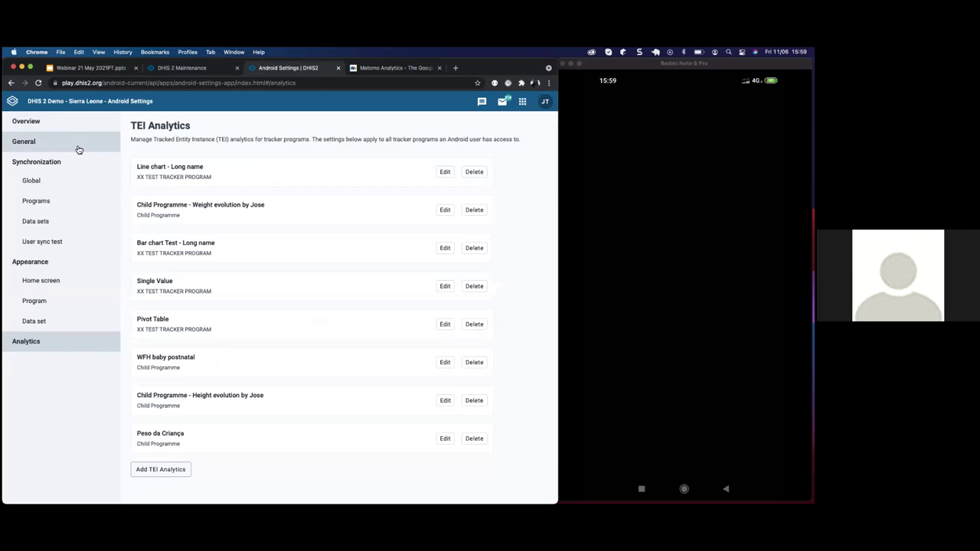
Leave the unsaved TEI Analytics page for General, discarding changes, and reload the app
click(42, 144)
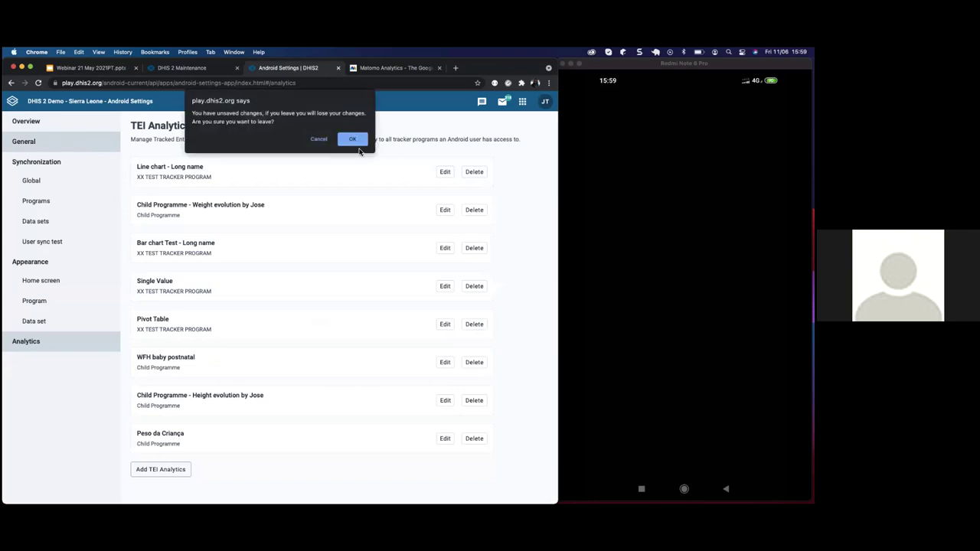
click(356, 139)
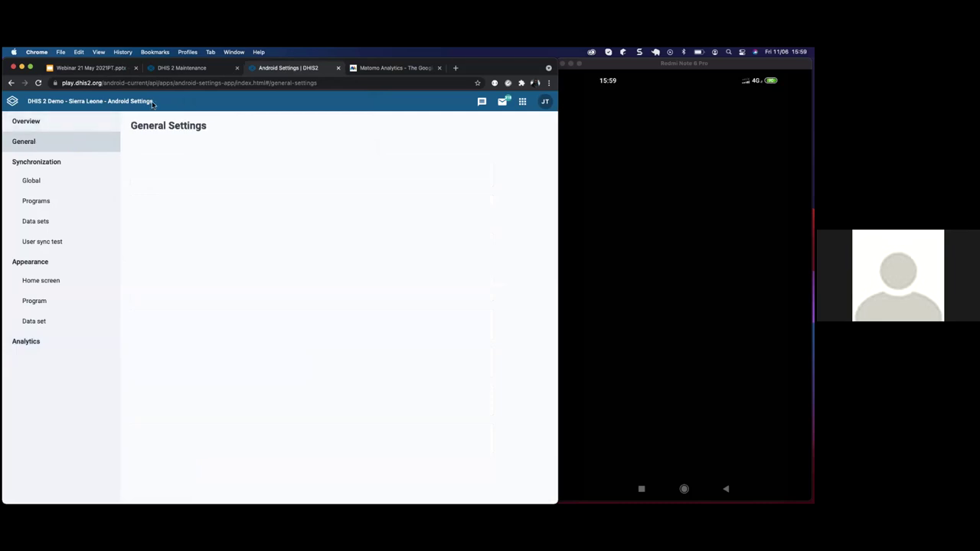
click(171, 85)
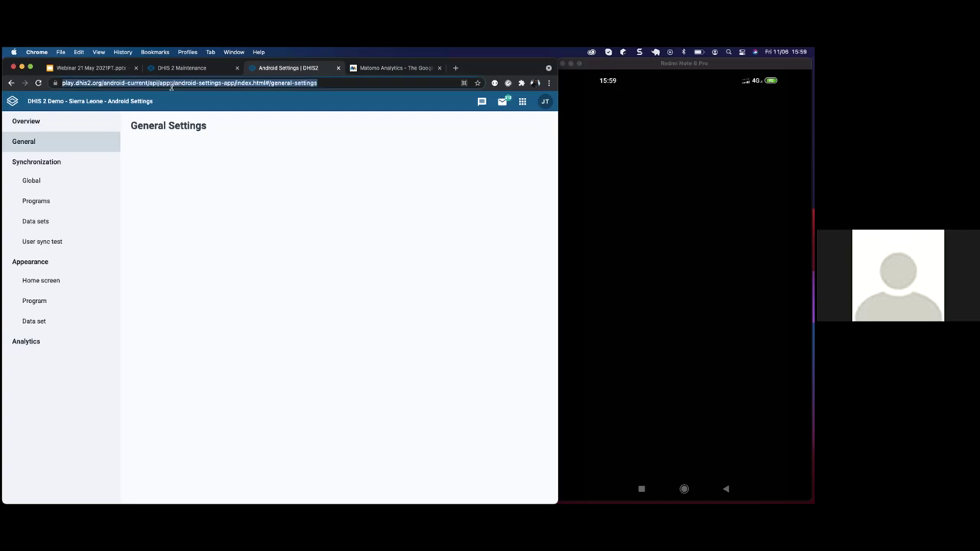
key(Return)
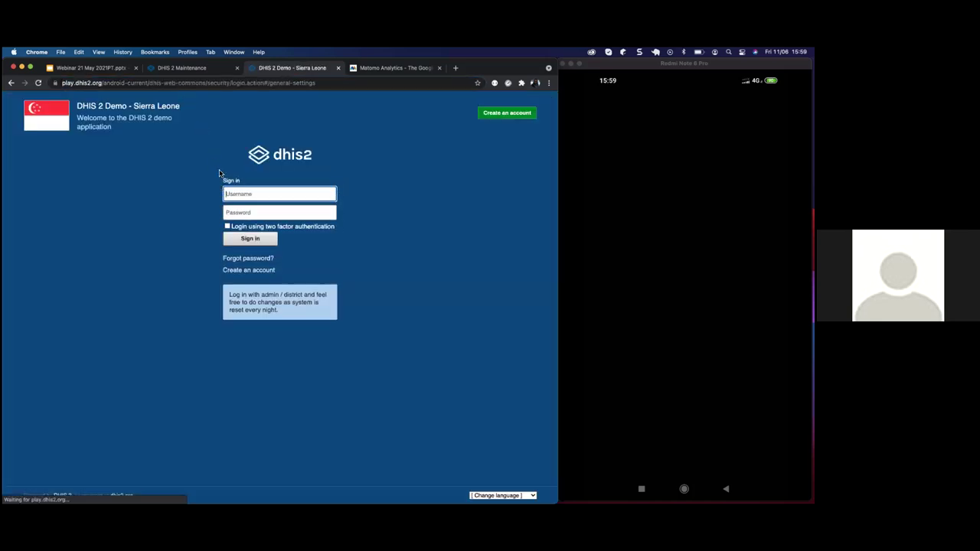
Enter the username and password on the DHIS2 login, retrying after a failed attempt
text(admin)
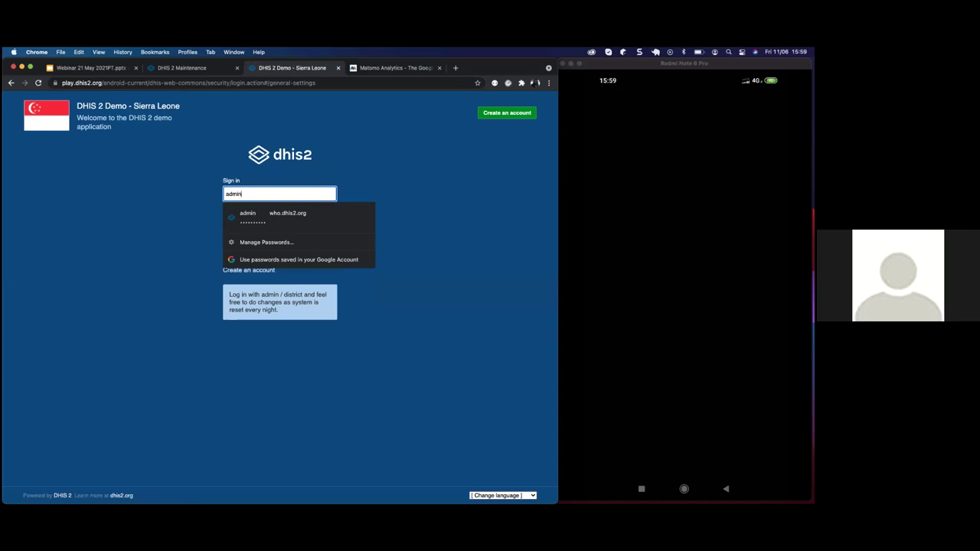
key(Return)
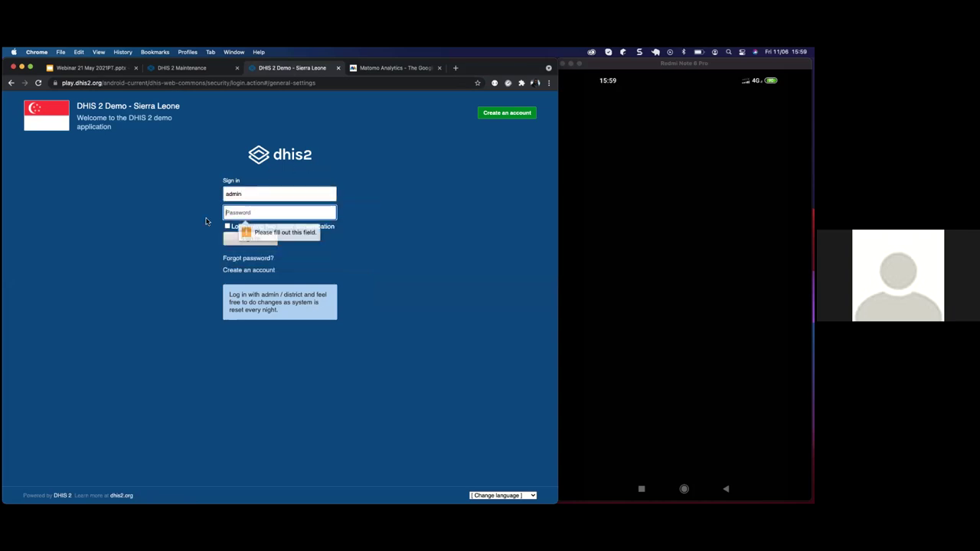
text(district)
key(Return)
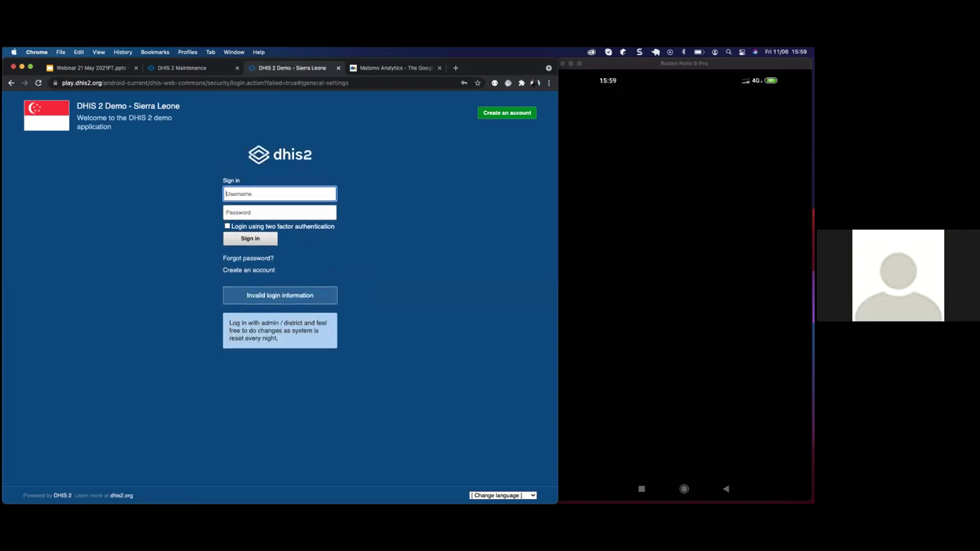
text(admi)
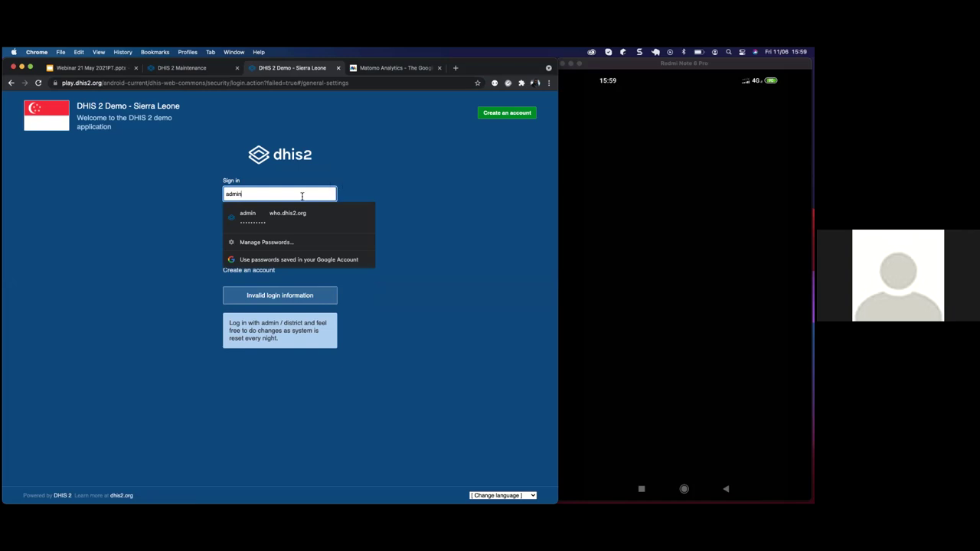
text(n)
key(Return)
text(district)
Sign in, glance at the Matomo tab, then scroll through the General Settings form
click(261, 240)
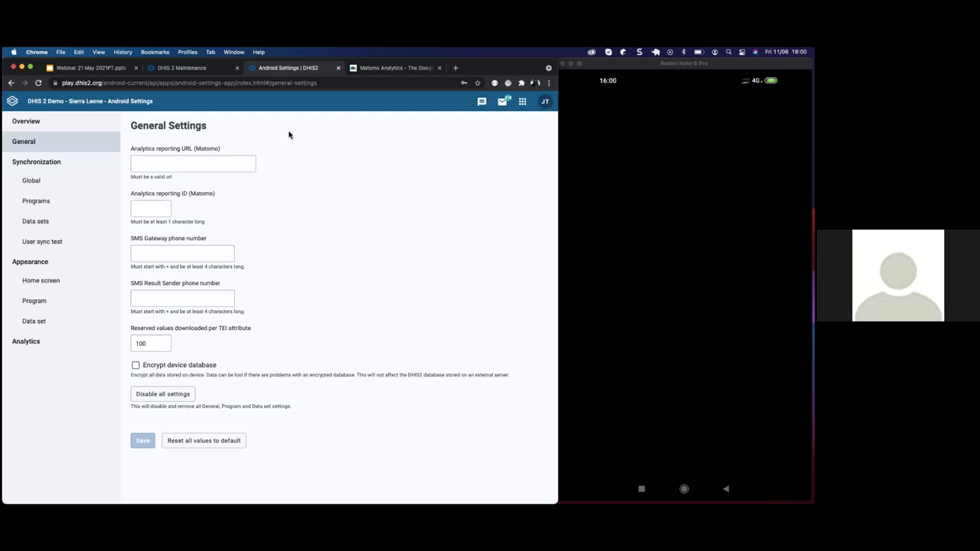
key(ctrl+Tab)
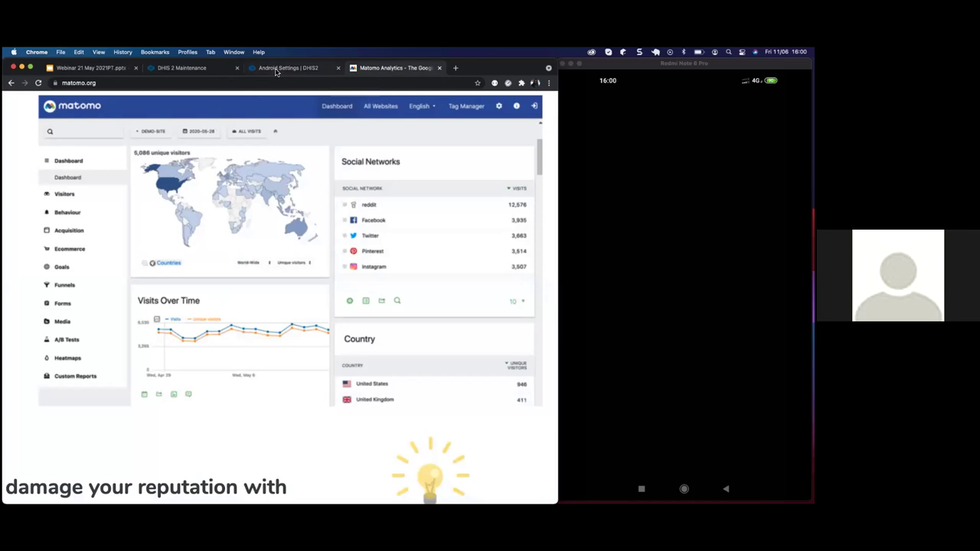
key(ctrl+shift+Tab)
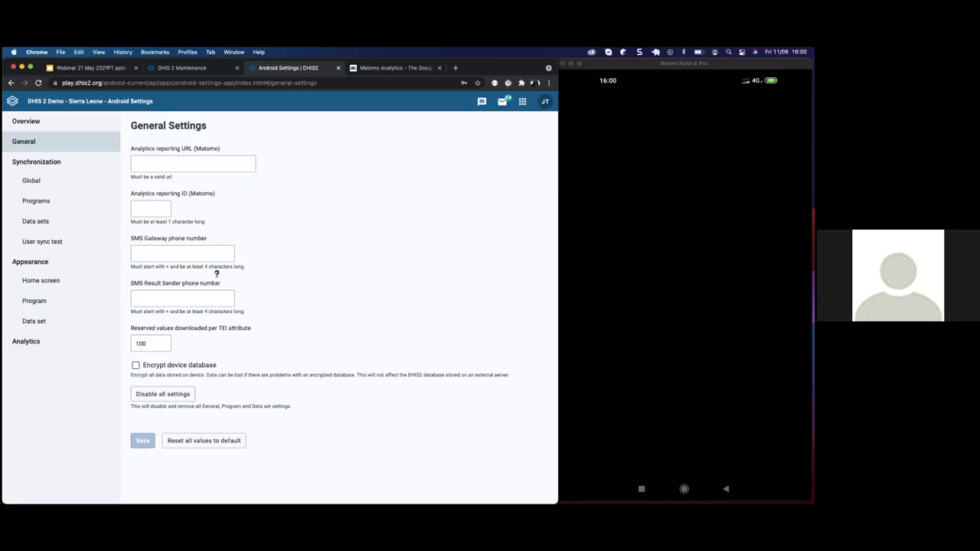
scroll(199, 291, down, 1)
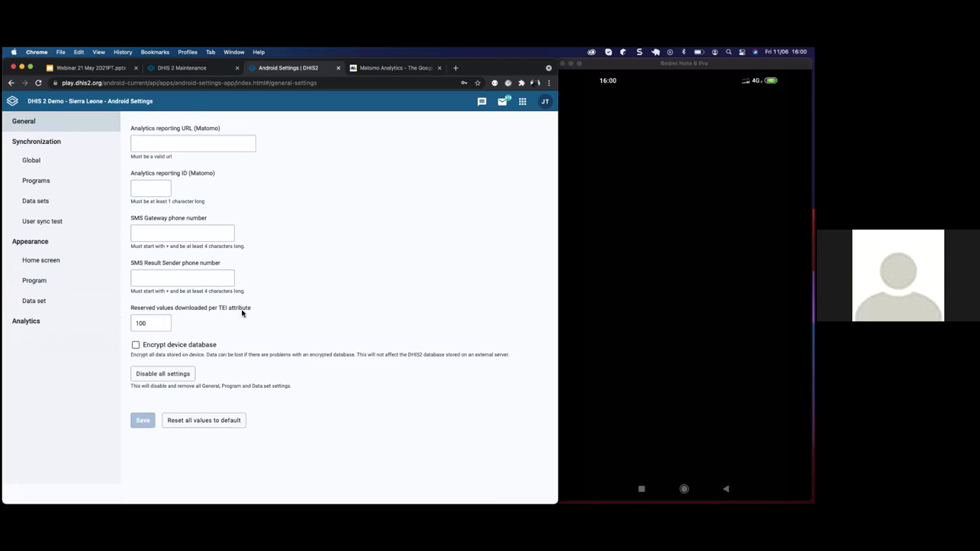
In Global sync, keep both metadata and data sync frequencies on Manual
click(48, 164)
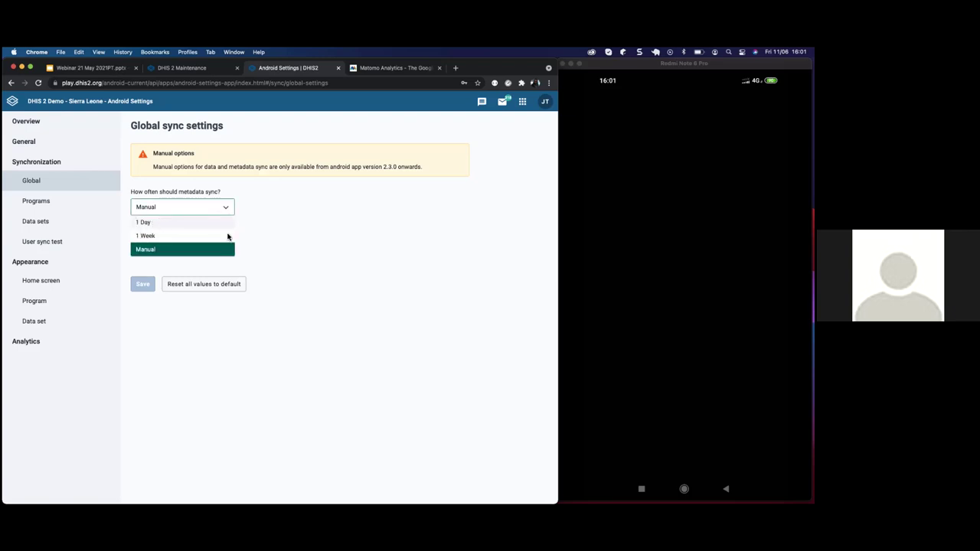
click(130, 232)
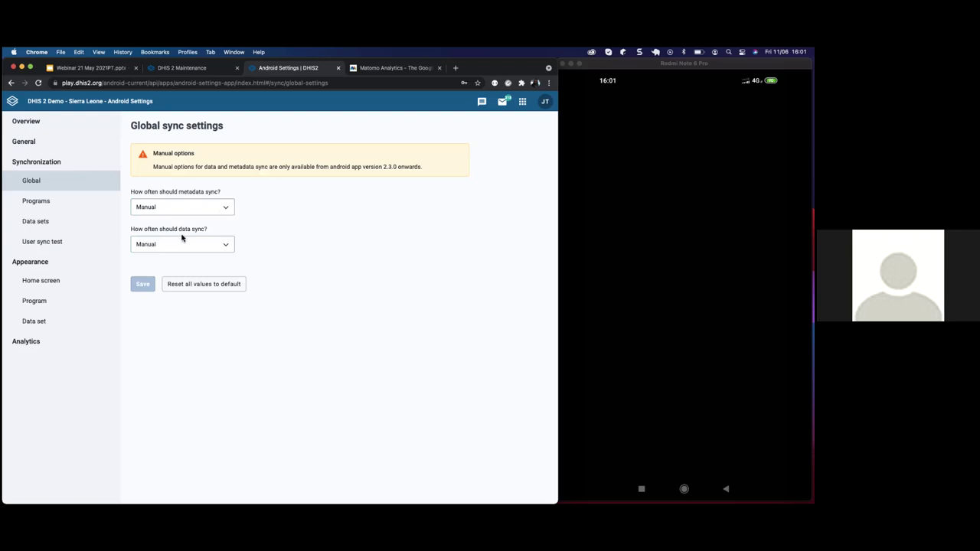
click(227, 246)
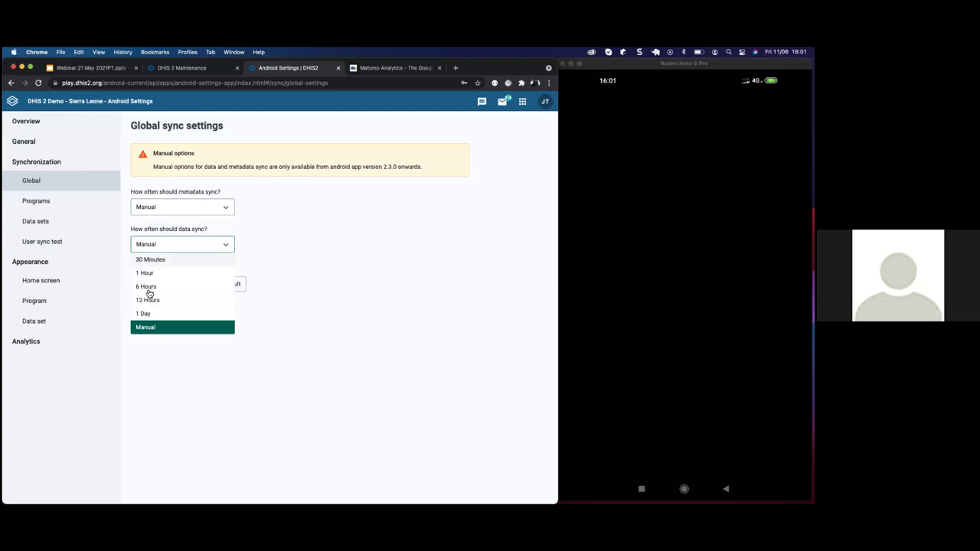
click(52, 201)
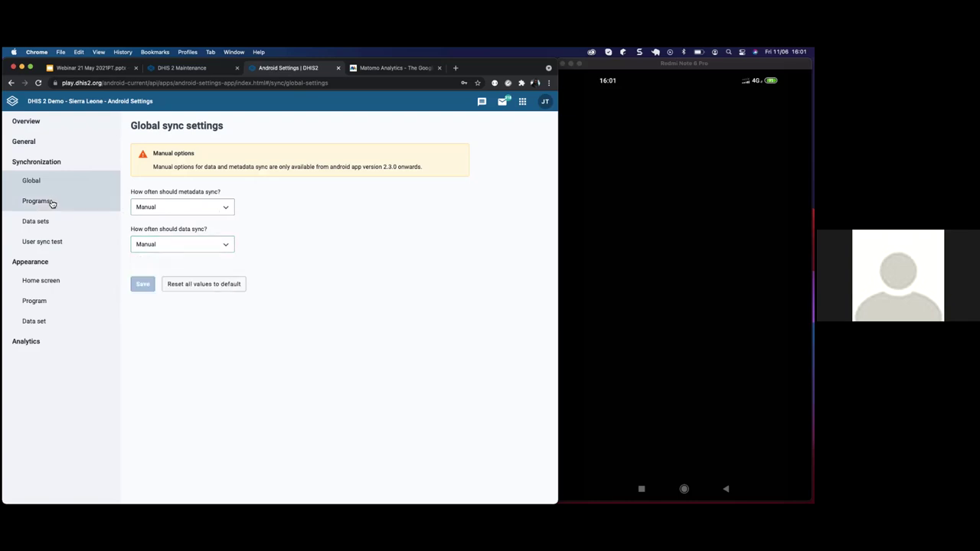
click(52, 201)
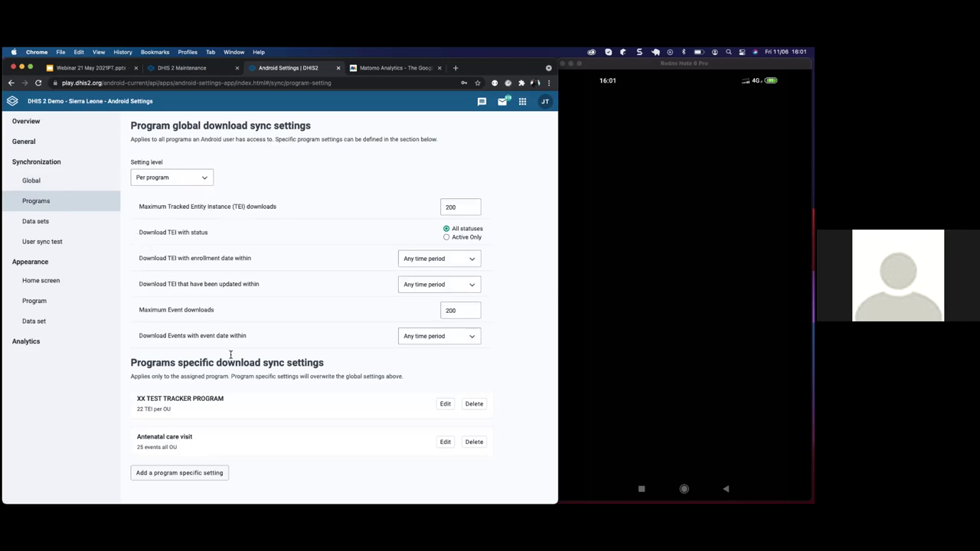
Raise Maximum Event downloads on the Programs sync page from 200 to 204
scroll(230, 355, down, 2)
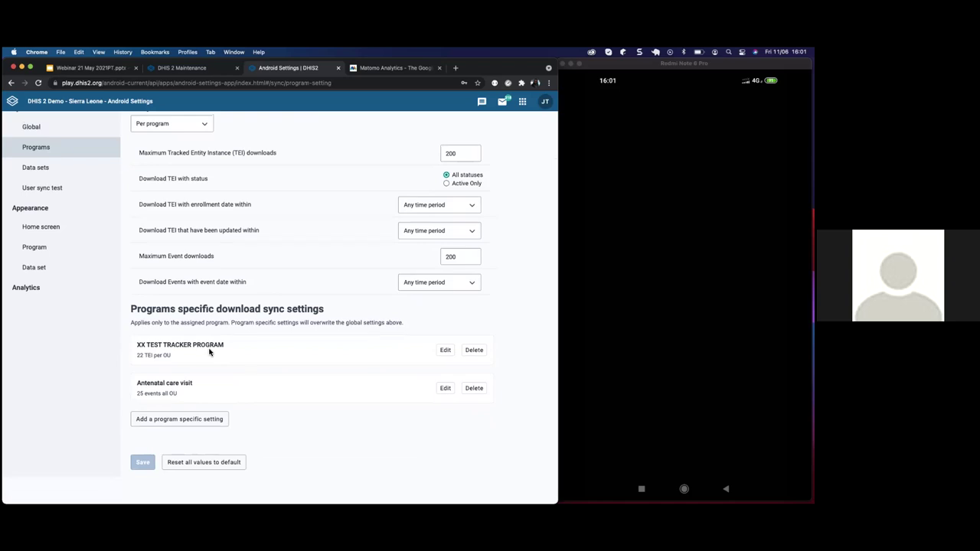
scroll(209, 351, up, 2)
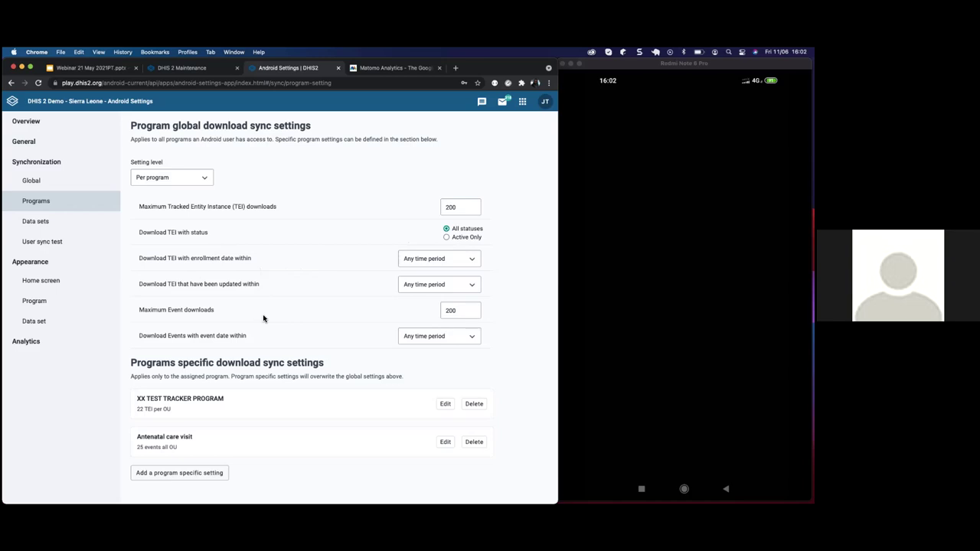
scroll(444, 337, down, 1)
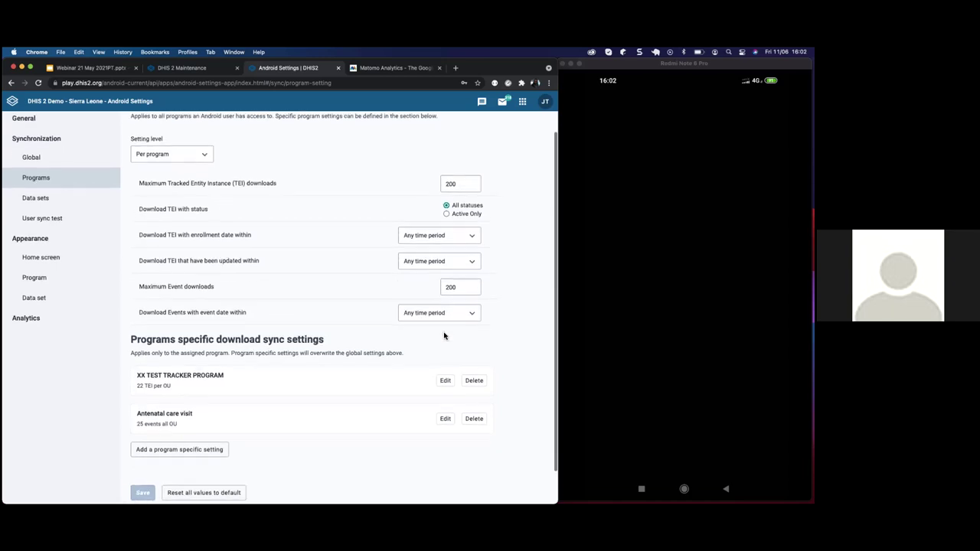
click(460, 287)
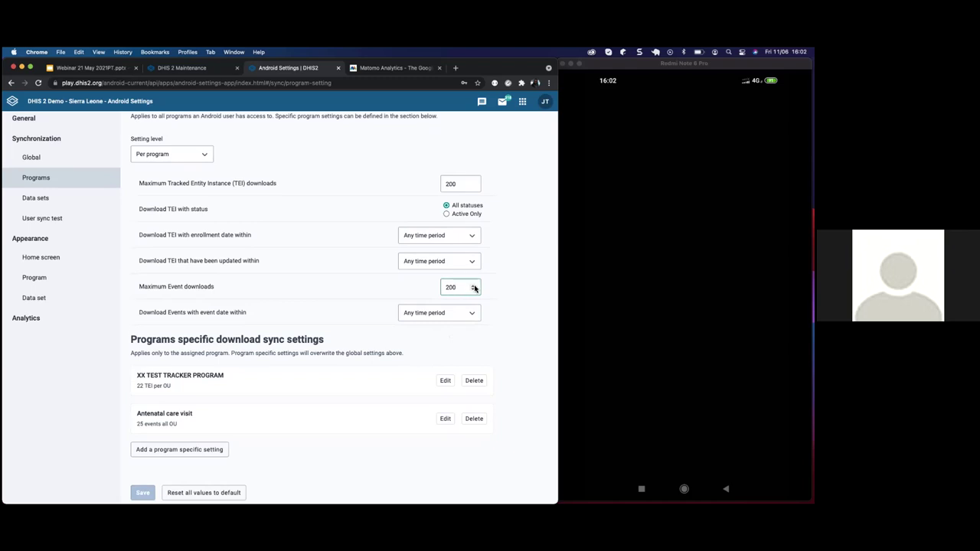
scroll(474, 288, up, 4)
scroll(189, 259, down, 1)
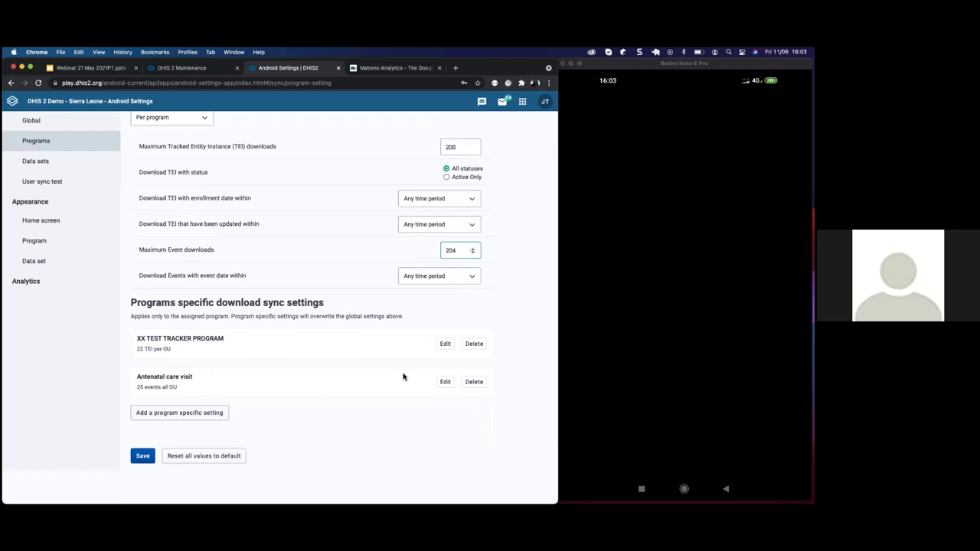
click(447, 383)
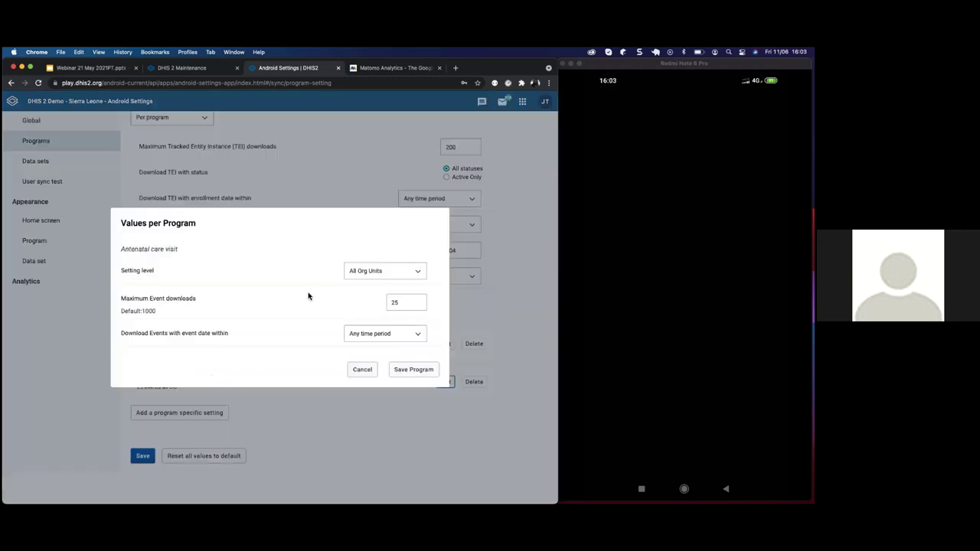
click(379, 183)
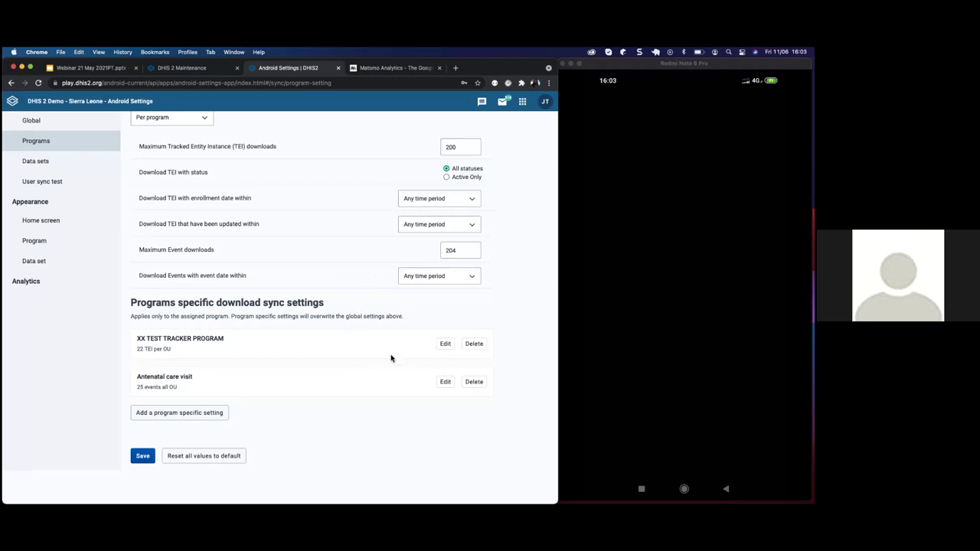
click(448, 382)
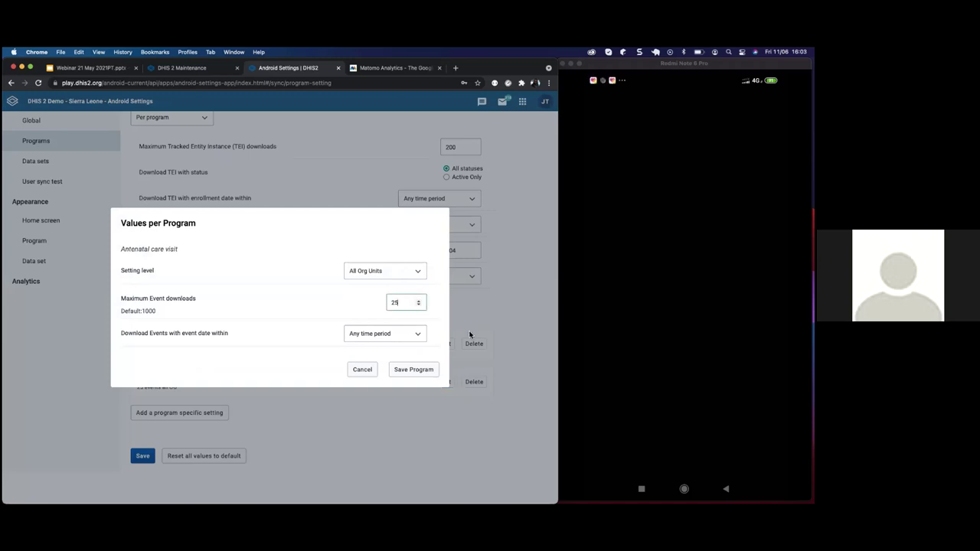
key(Escape)
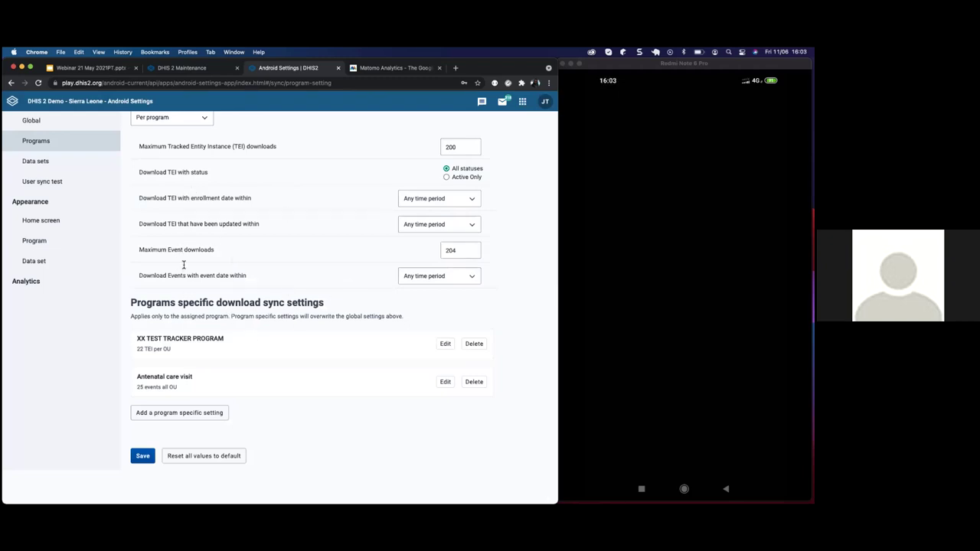
scroll(35, 219, up, 2)
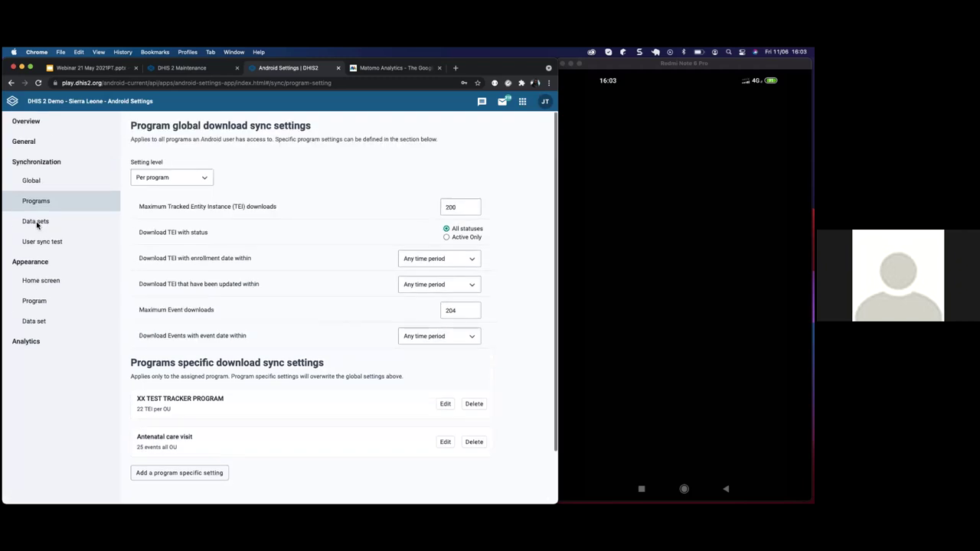
Discard the unsaved program change to view Data sets sync, then open User sync test
click(35, 222)
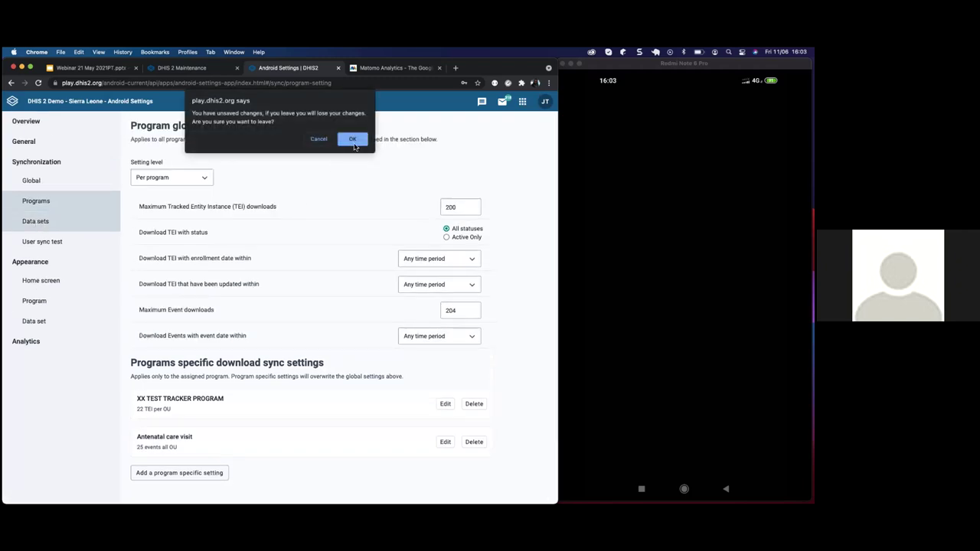
click(352, 140)
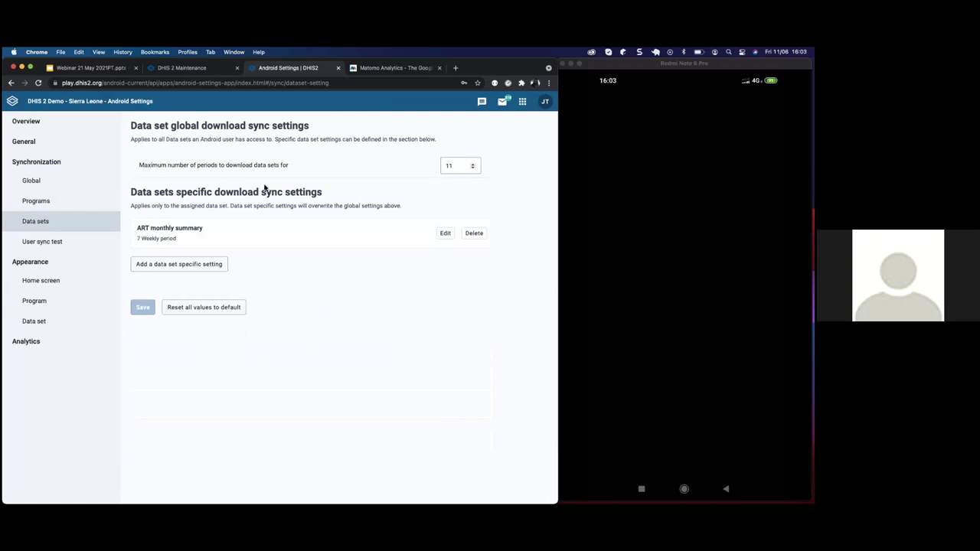
click(36, 243)
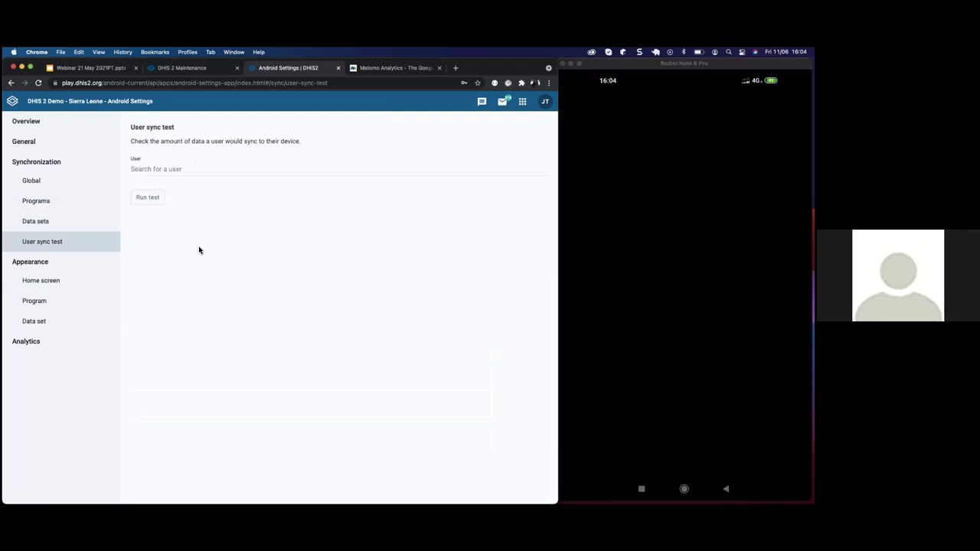
Run the sync-size test for a user found by searching 'android', then view the Home screen filters
click(52, 229)
click(154, 169)
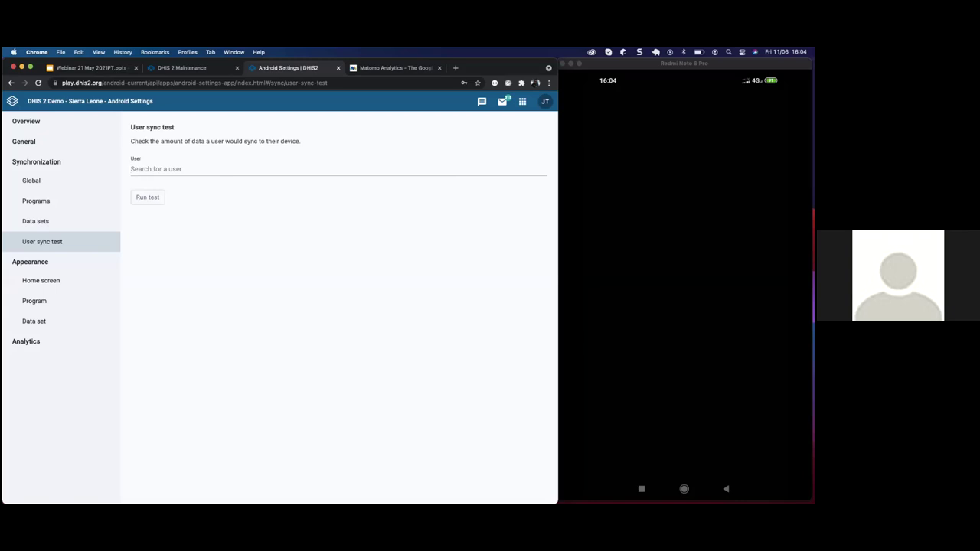
text(android)
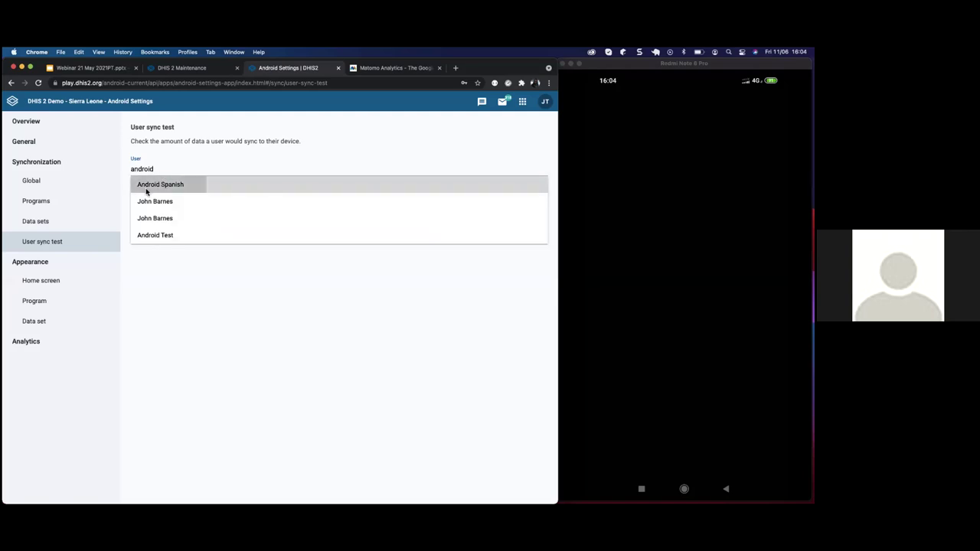
click(149, 188)
click(147, 197)
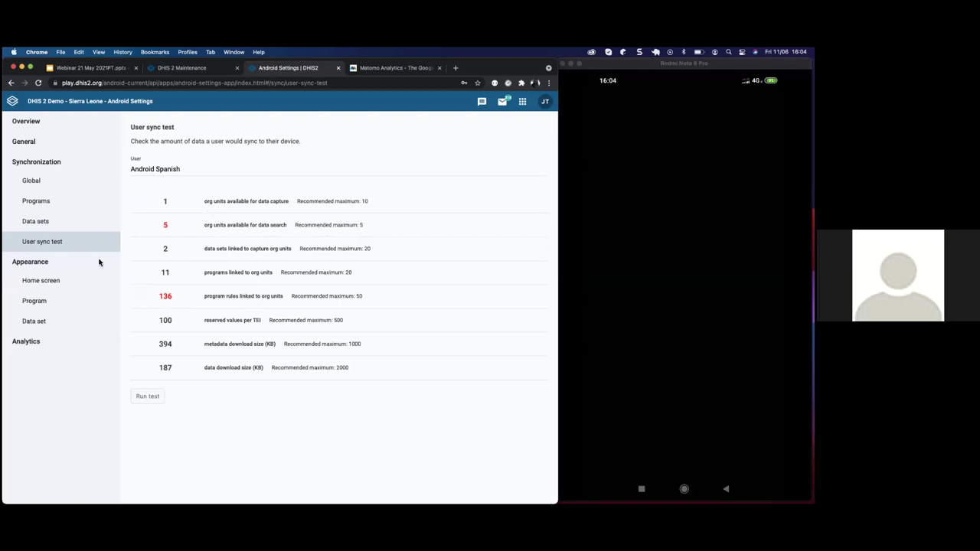
click(30, 284)
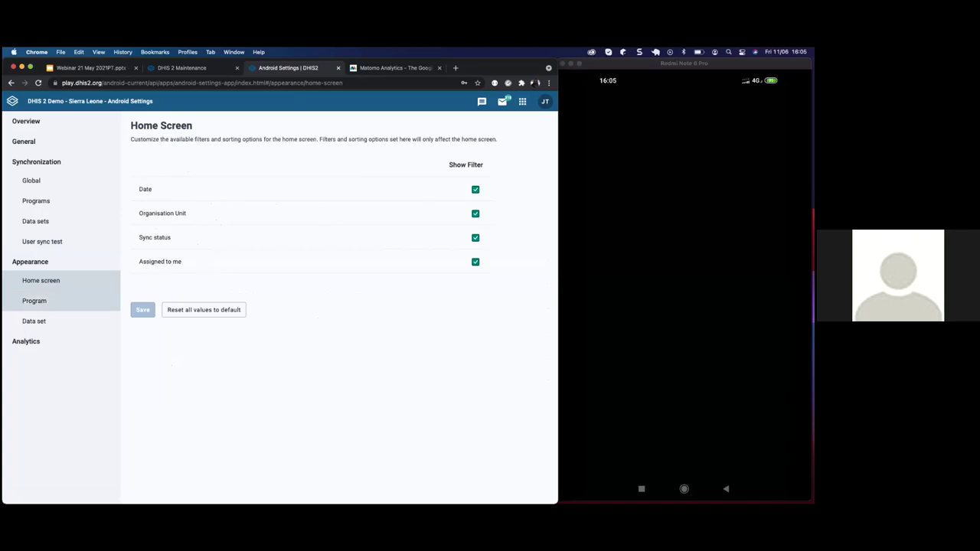
Scroll through Program's seven filters and Child Programme date override, then go to Data set filters
click(42, 305)
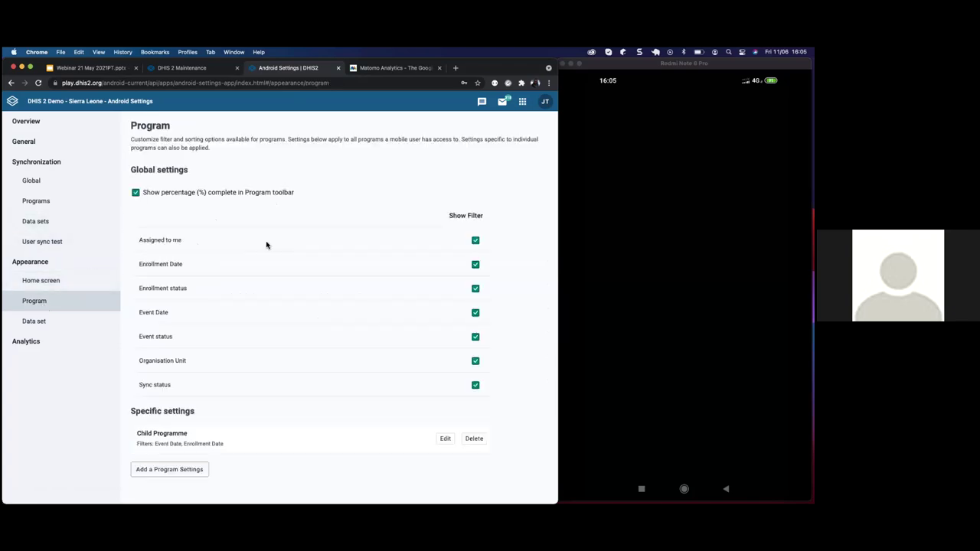
scroll(266, 245, down, 1)
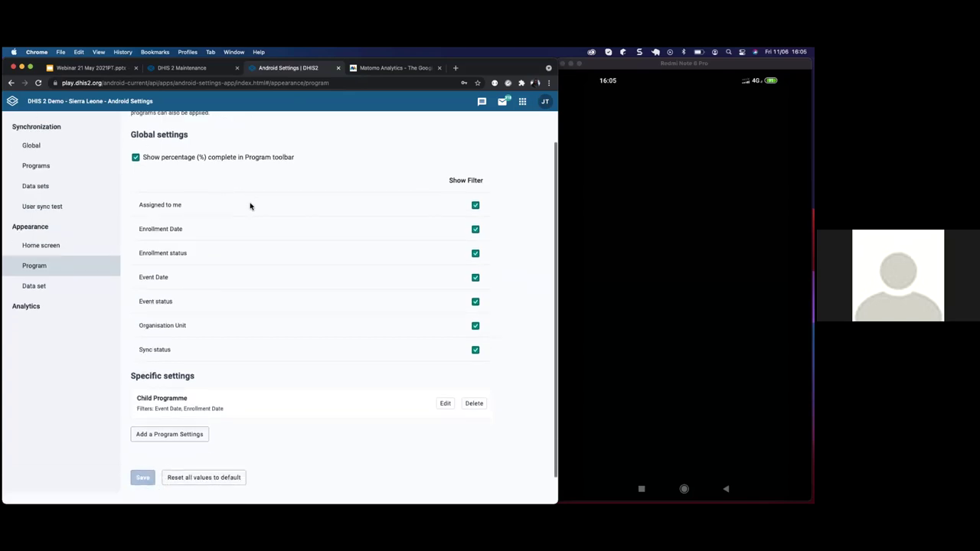
scroll(248, 206, up, 1)
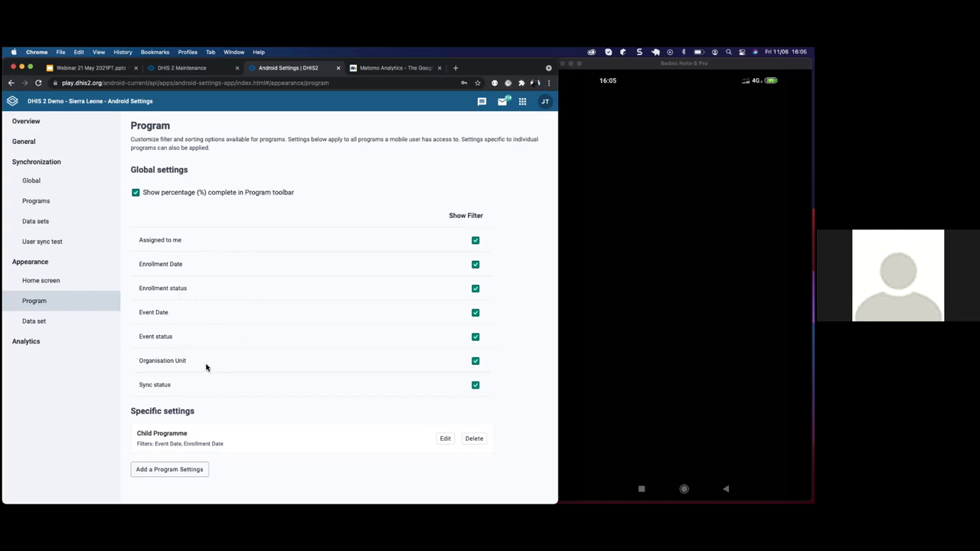
scroll(143, 384, down, 1)
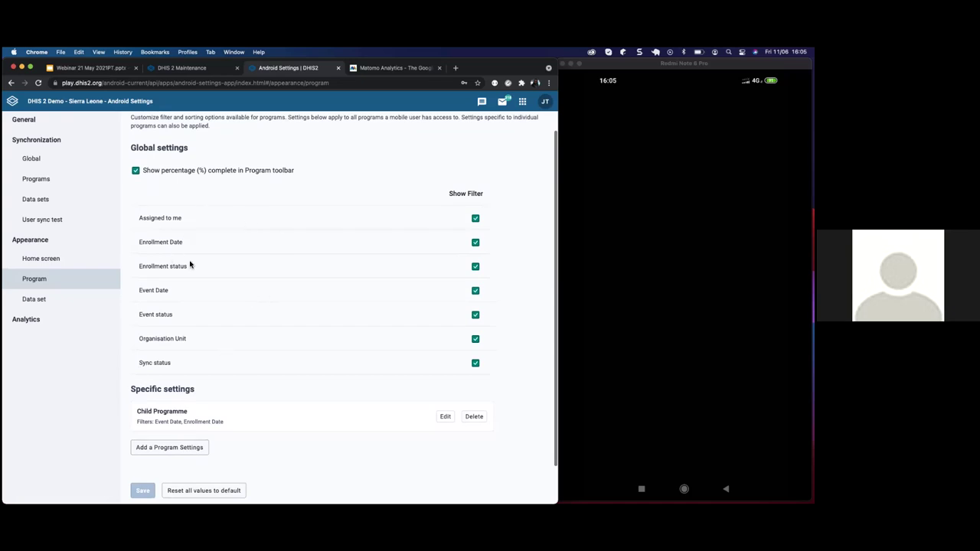
scroll(190, 265, down, 2)
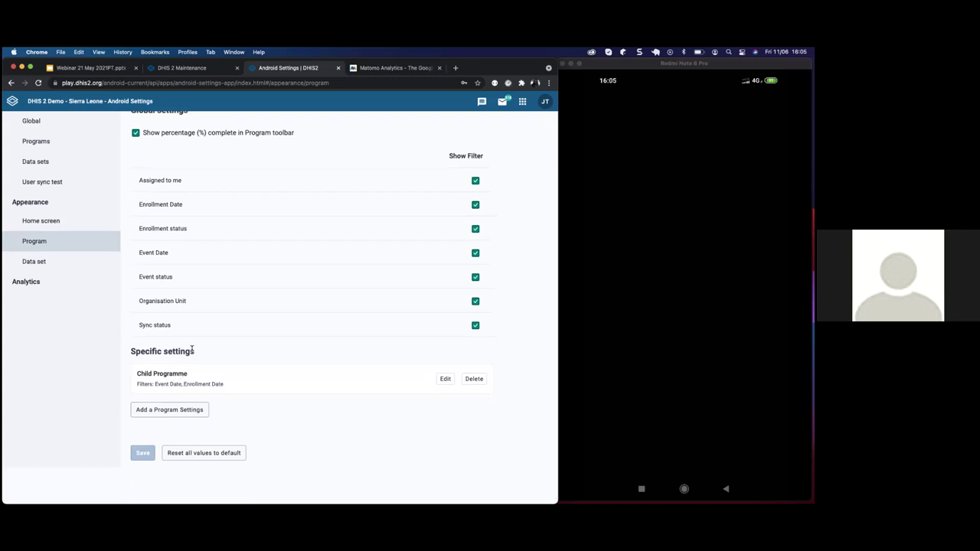
scroll(191, 349, up, 1)
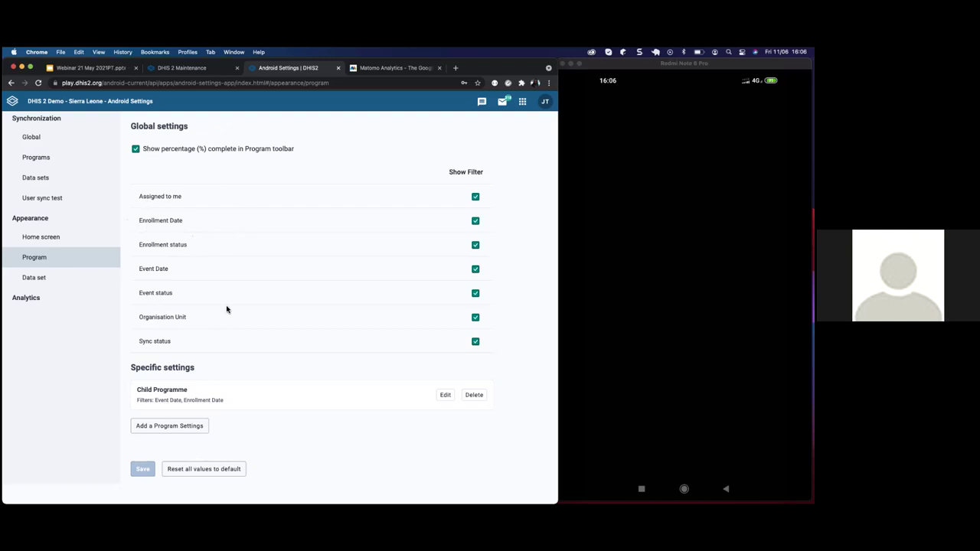
click(37, 278)
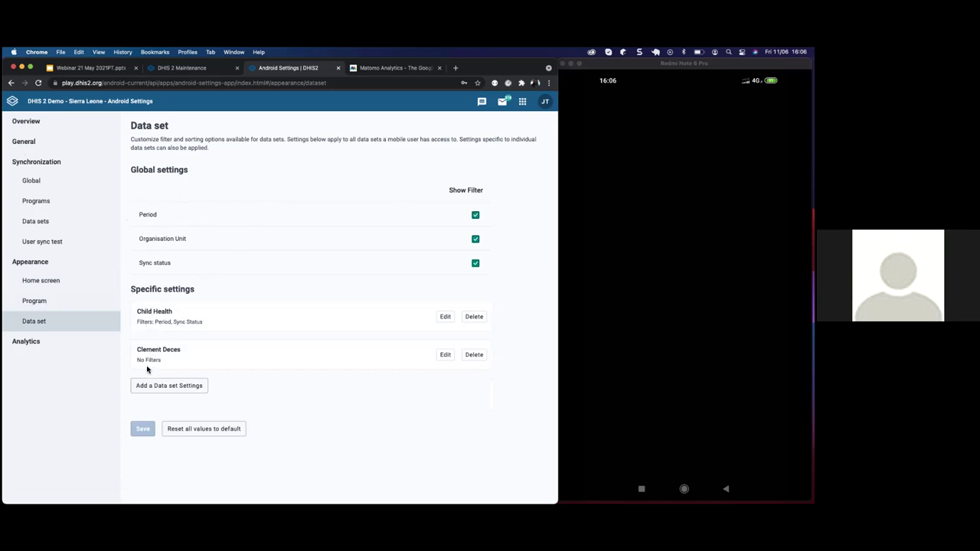
Open Analytics and scroll the TEI Analytics list, including the Child Programme weight and height charts
click(35, 346)
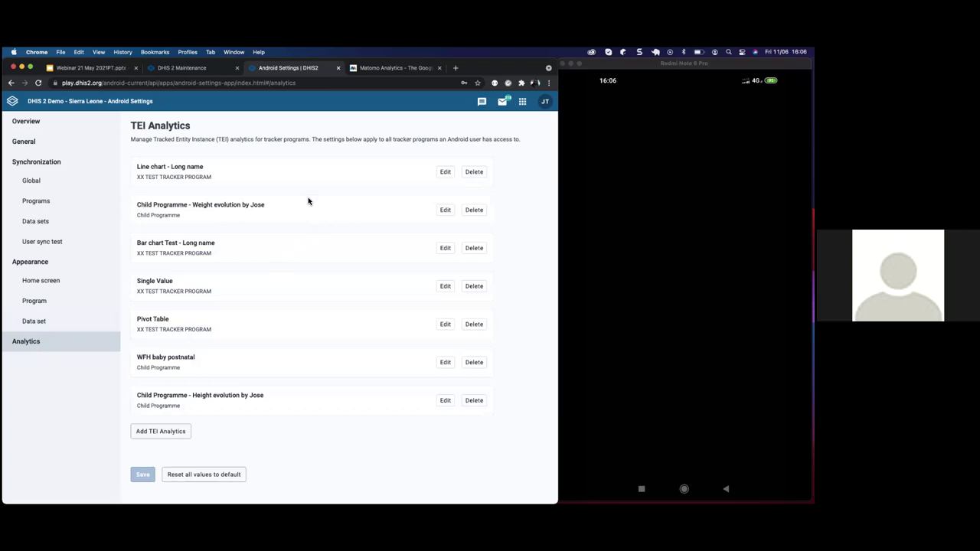
scroll(173, 365, down, 2)
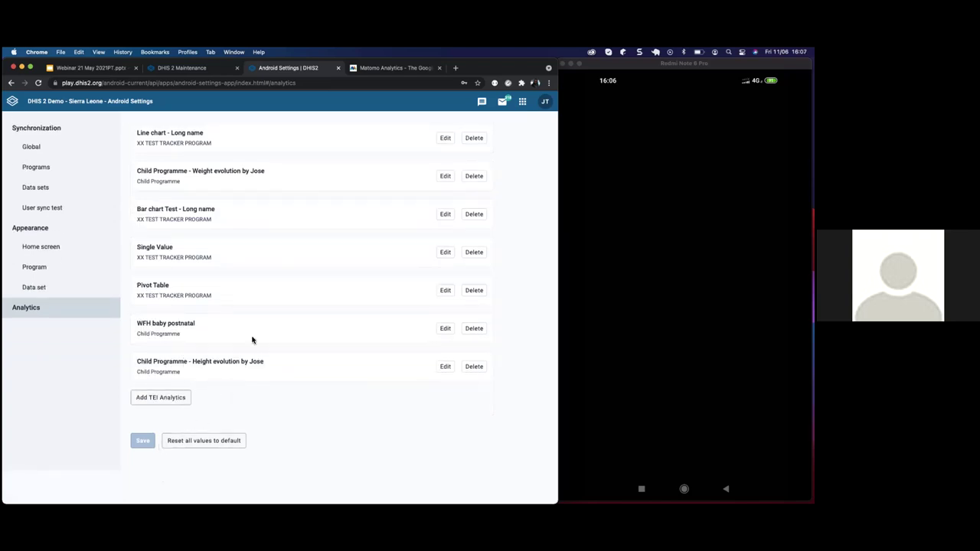
scroll(255, 323, up, 2)
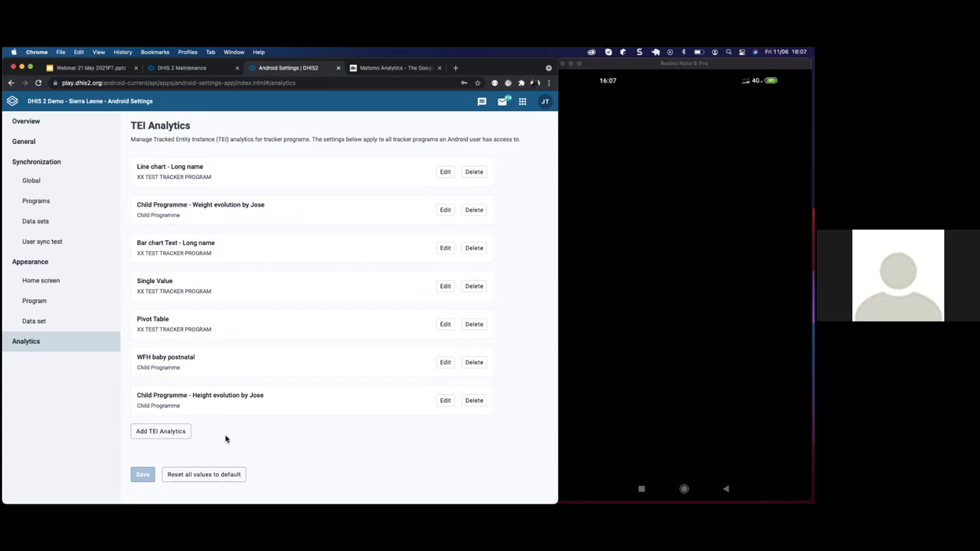
scroll(225, 438, down, 2)
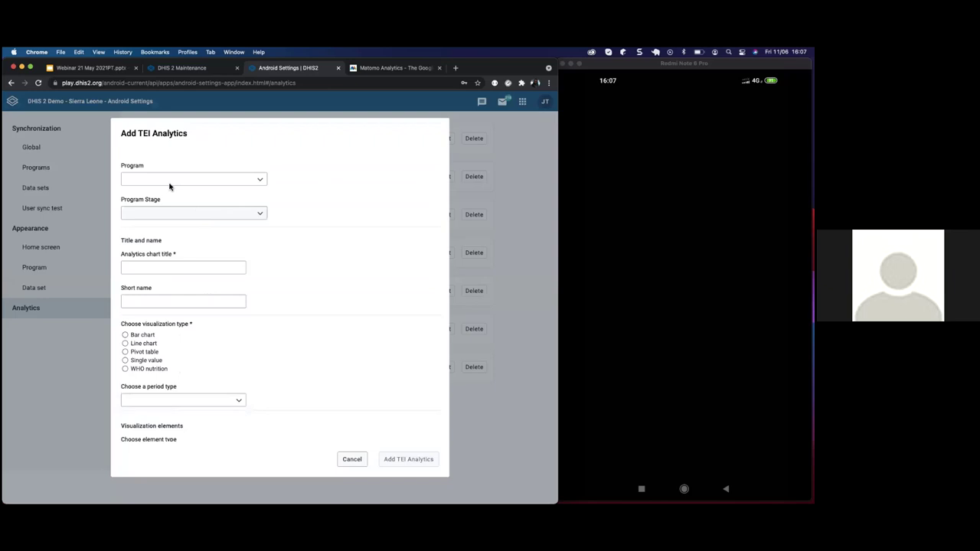
Set the program to Child Programme and the program stage to Baby Postnatal
click(168, 180)
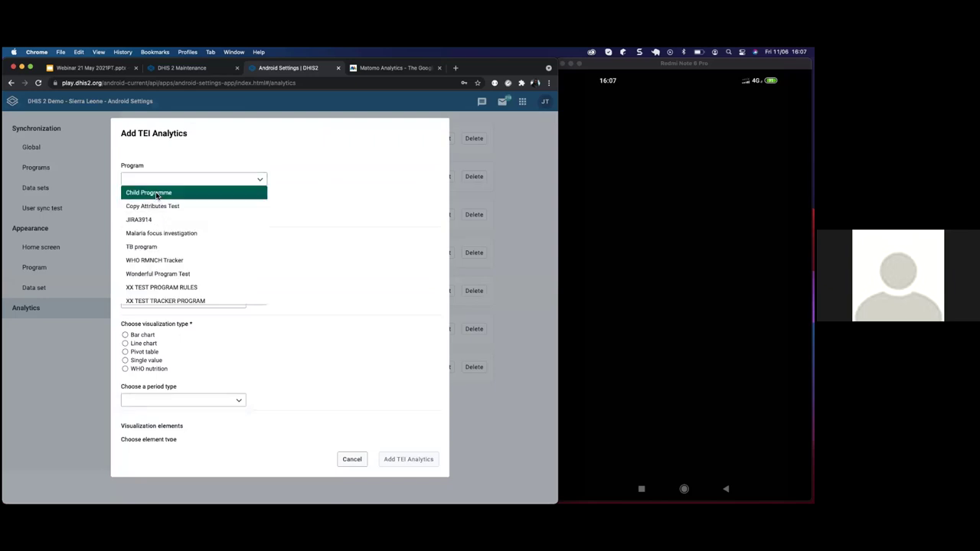
click(159, 192)
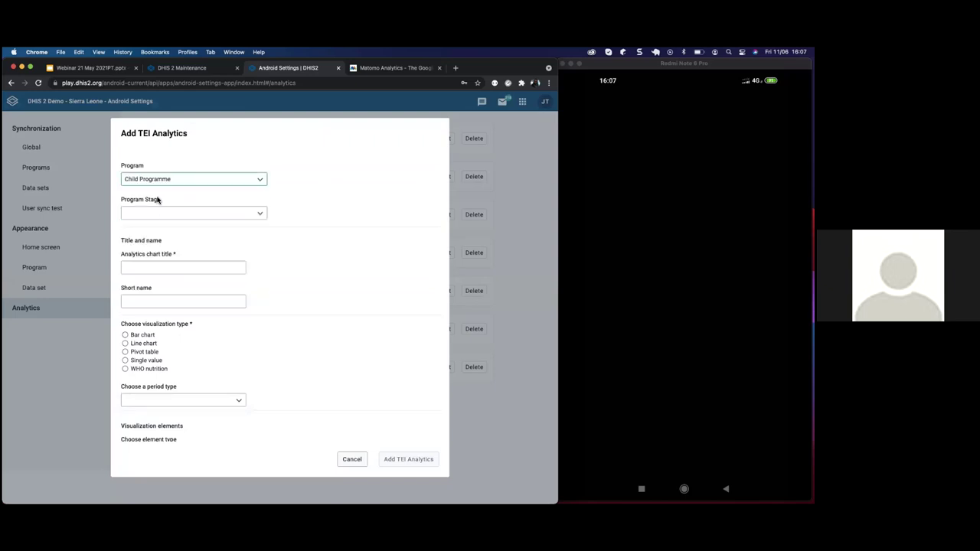
click(153, 213)
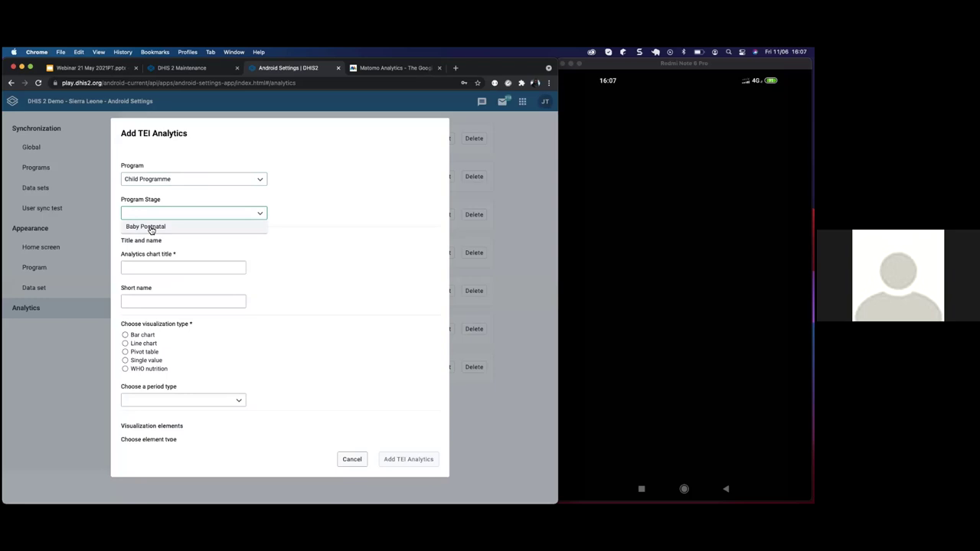
click(152, 228)
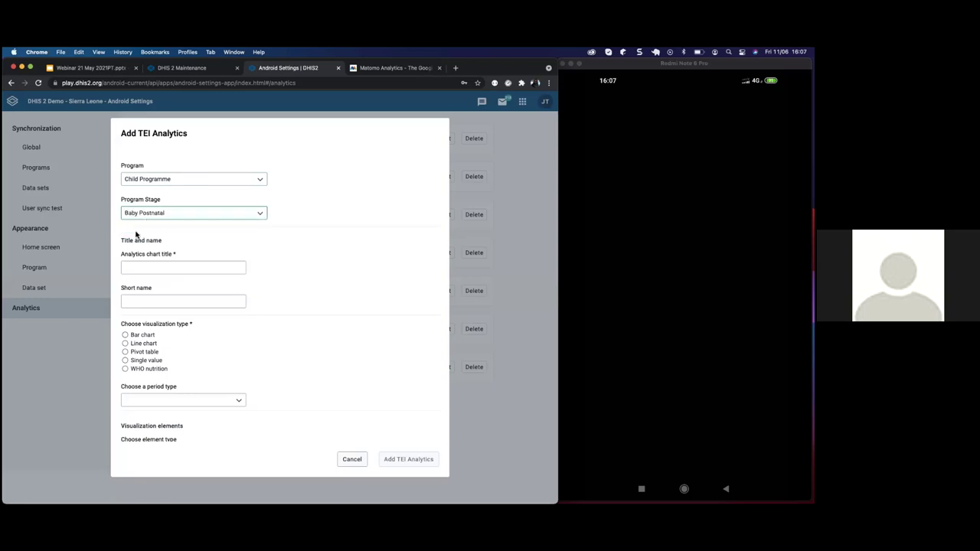
Set both the title and short name to 'Peso da Criança'
click(136, 263)
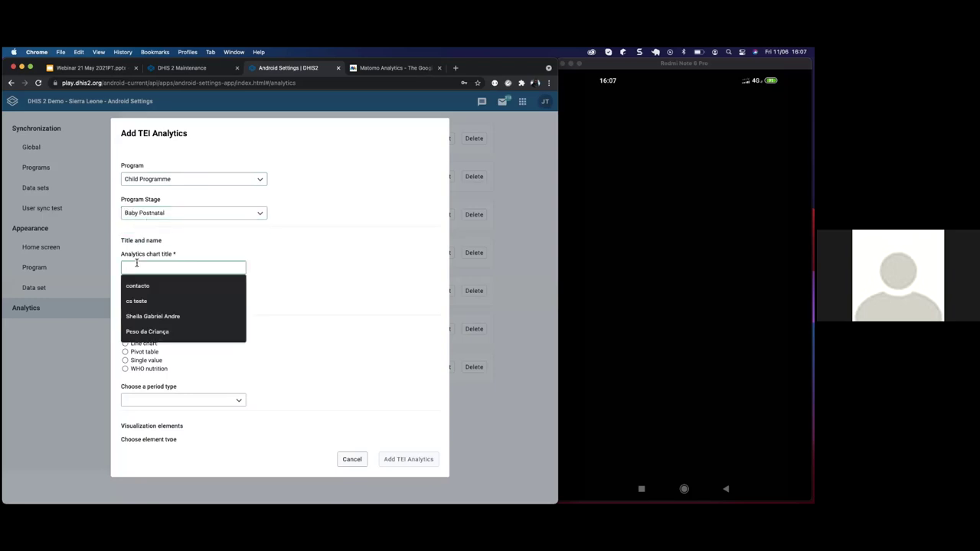
text(Pe)
click(182, 286)
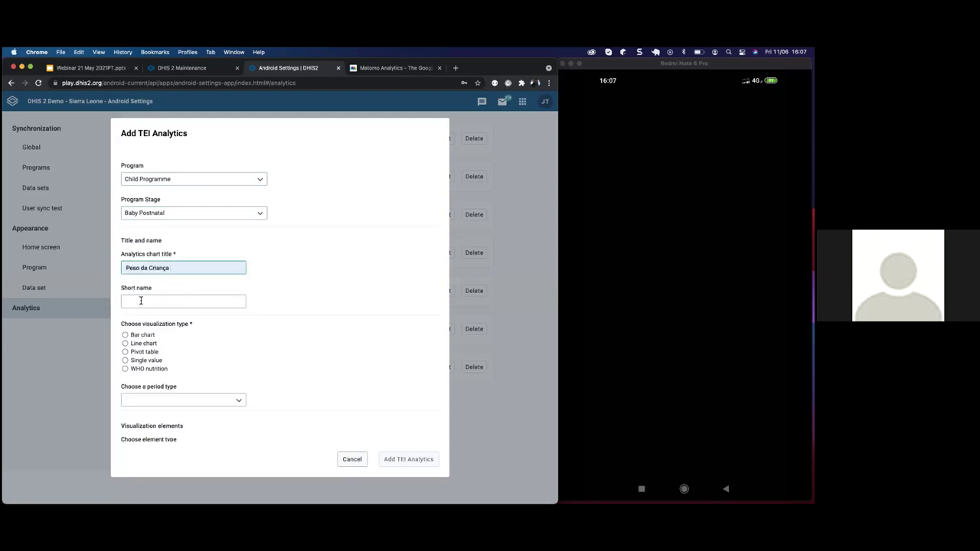
click(141, 301)
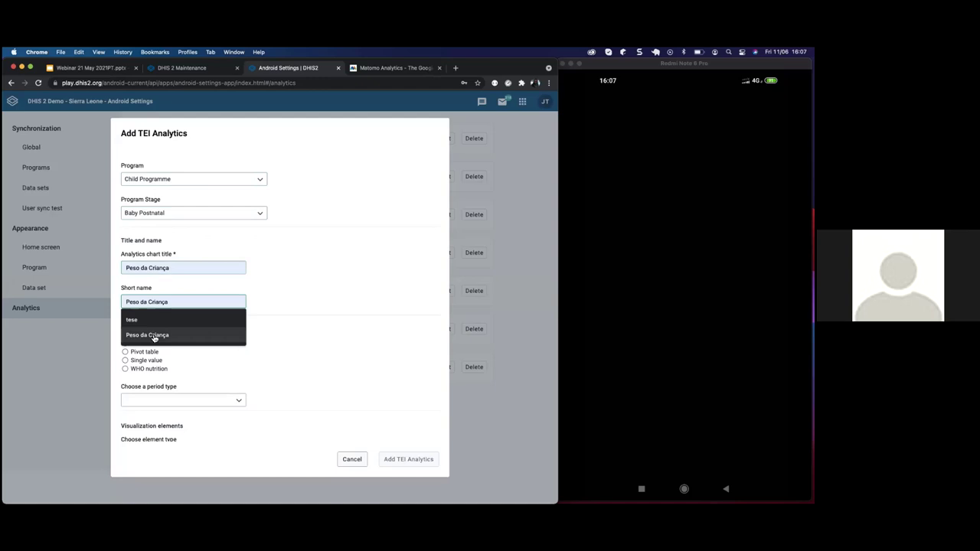
click(154, 337)
scroll(139, 329, down, 2)
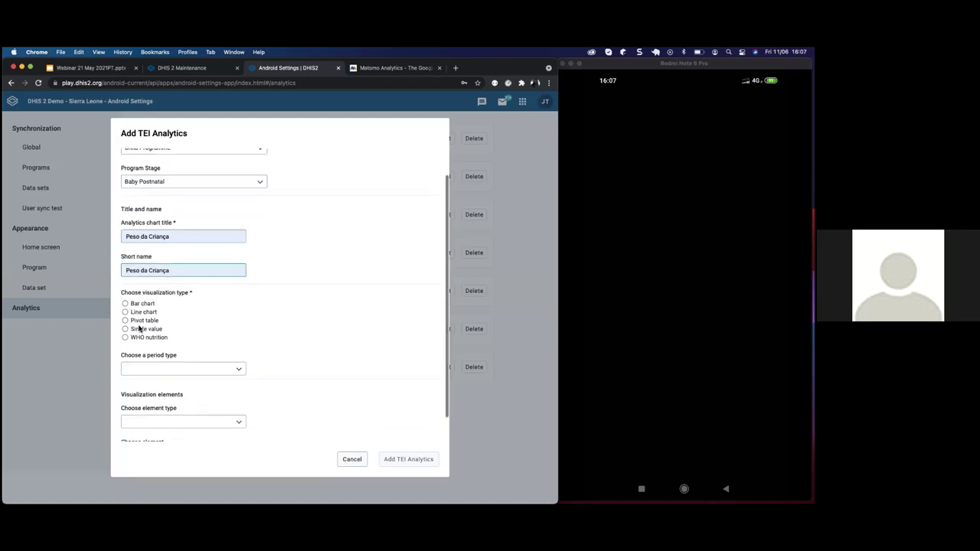
scroll(139, 329, down, 1)
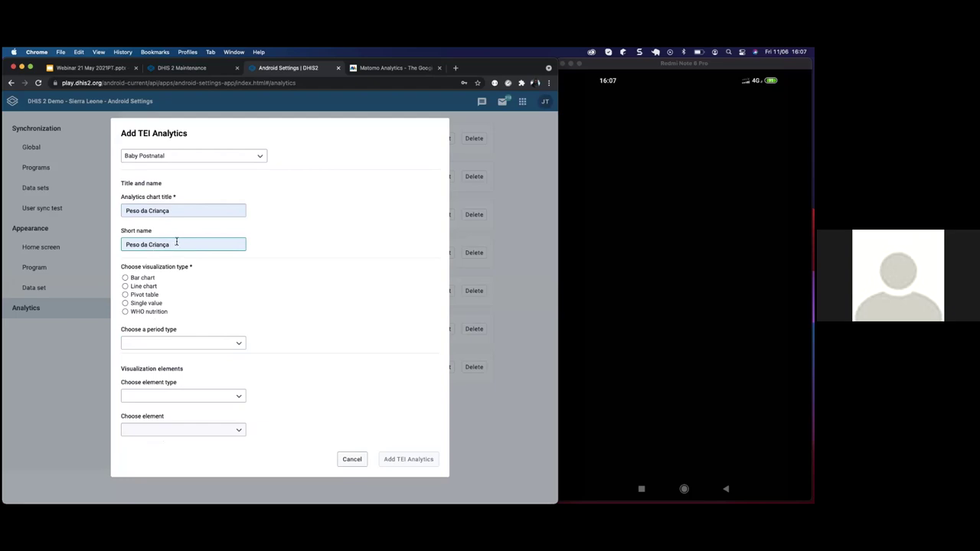
Configure a Yearly line chart of Data Element MCH Infant Weight (g) and add it
click(126, 286)
click(146, 341)
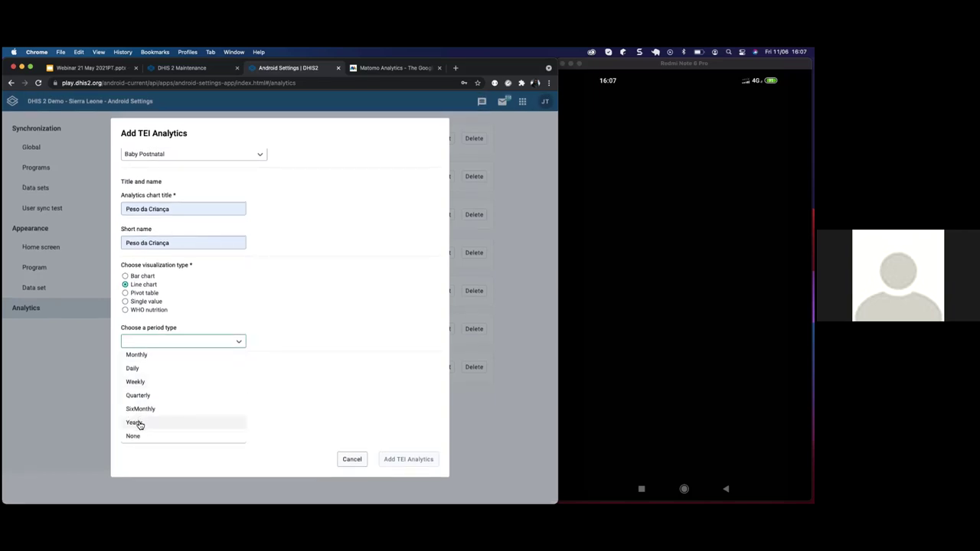
click(139, 424)
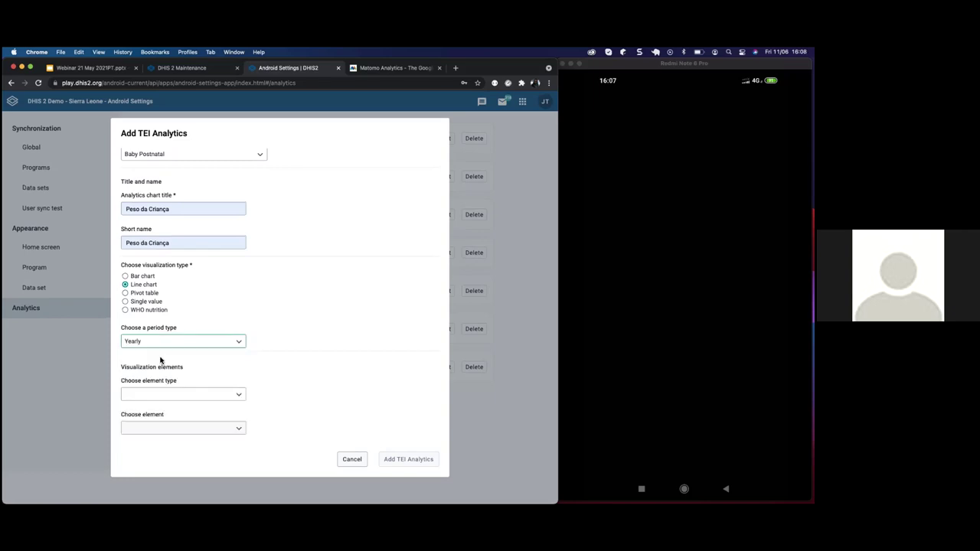
click(158, 396)
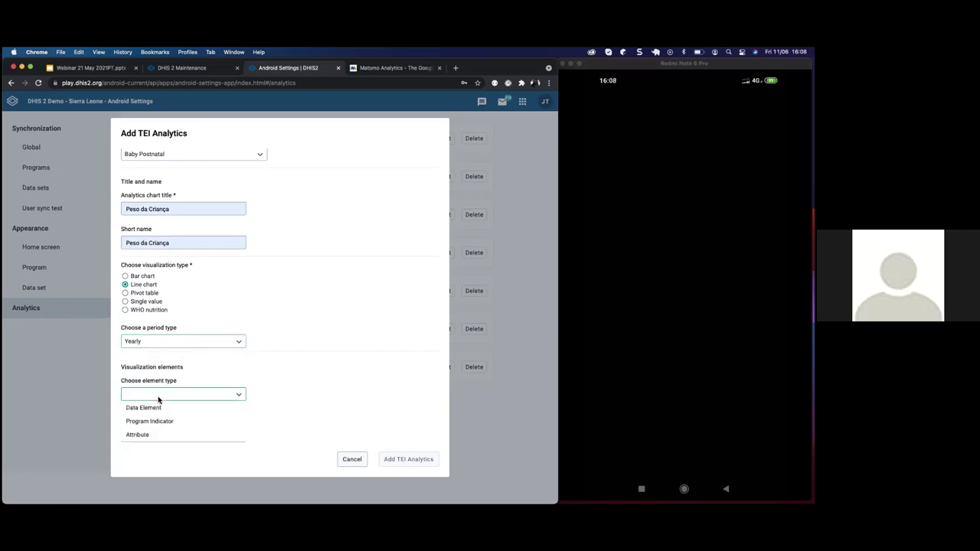
click(148, 407)
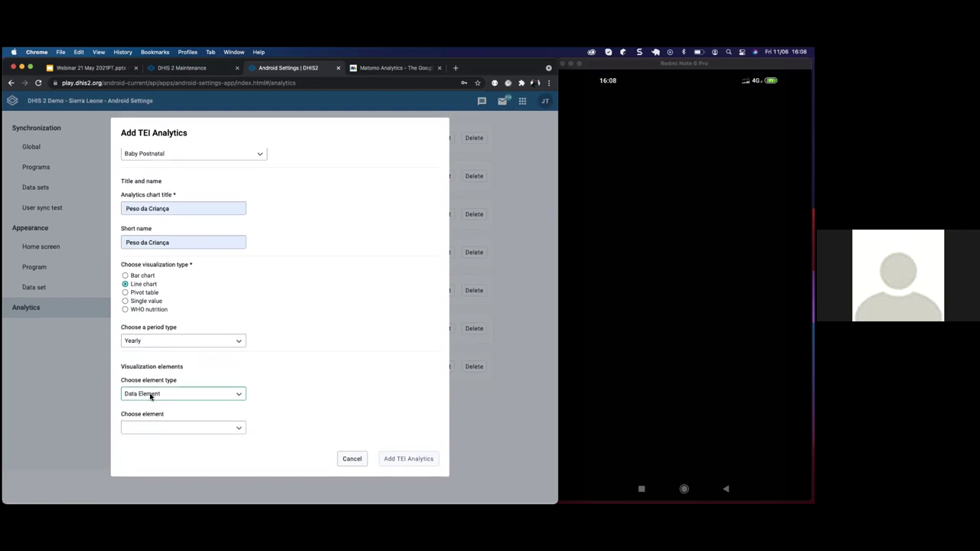
click(133, 429)
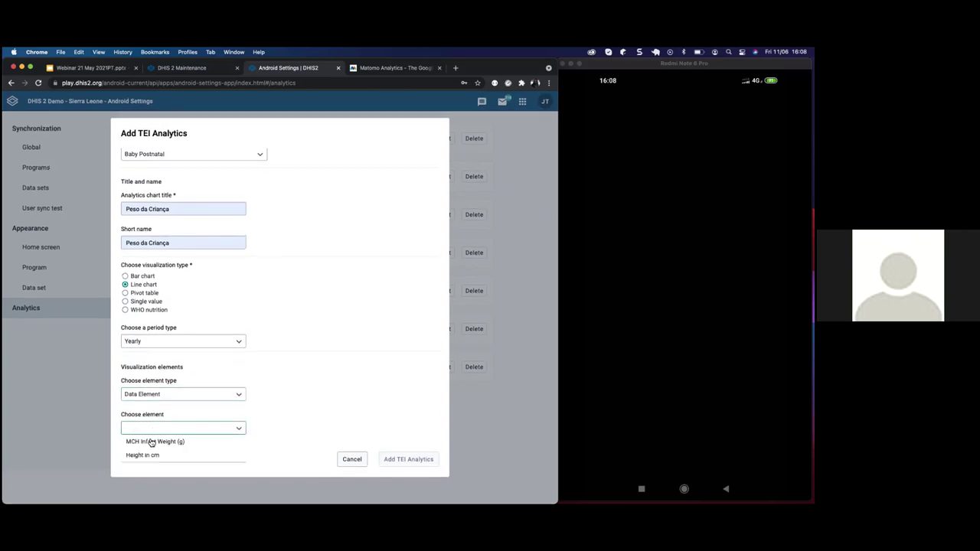
click(163, 444)
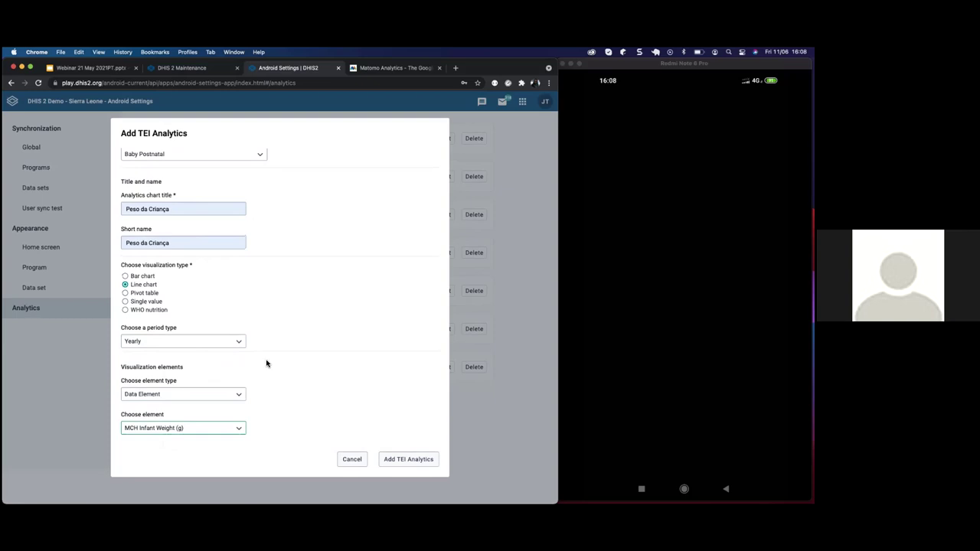
click(398, 462)
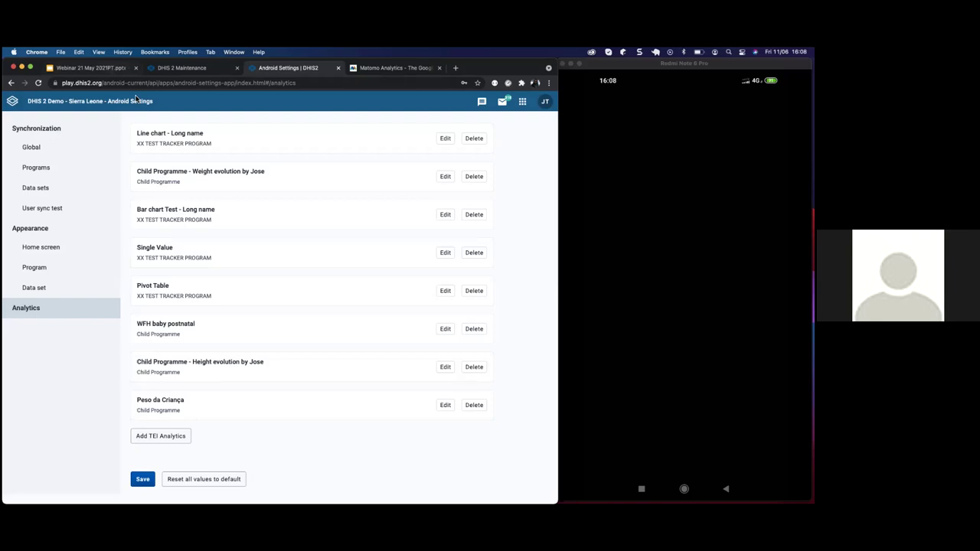
Switch to the first Chrome tab with the webinar's Google Slides deck
key(super+1)
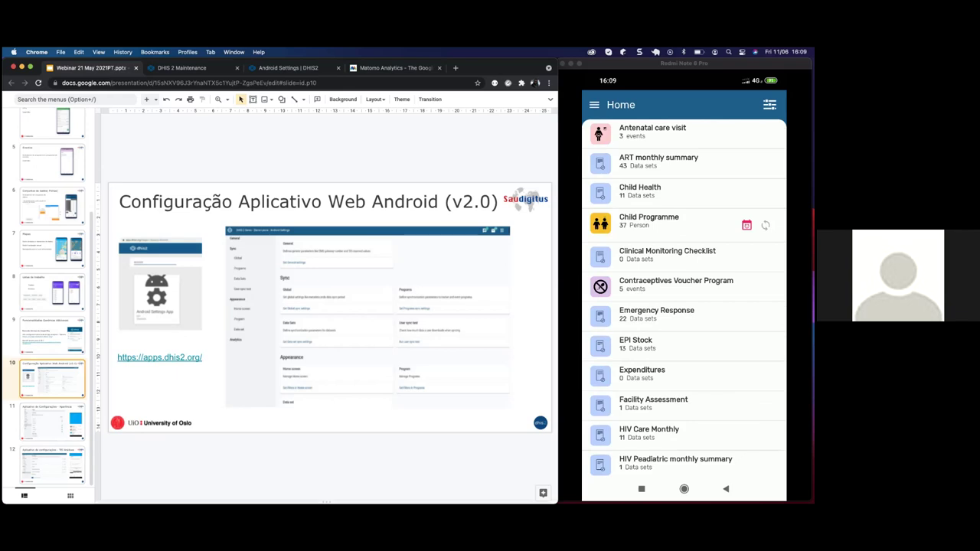
Present the webinar deck full screen, starting at the Agenda slide
mouse_move(302, 495)
key(super+Return)
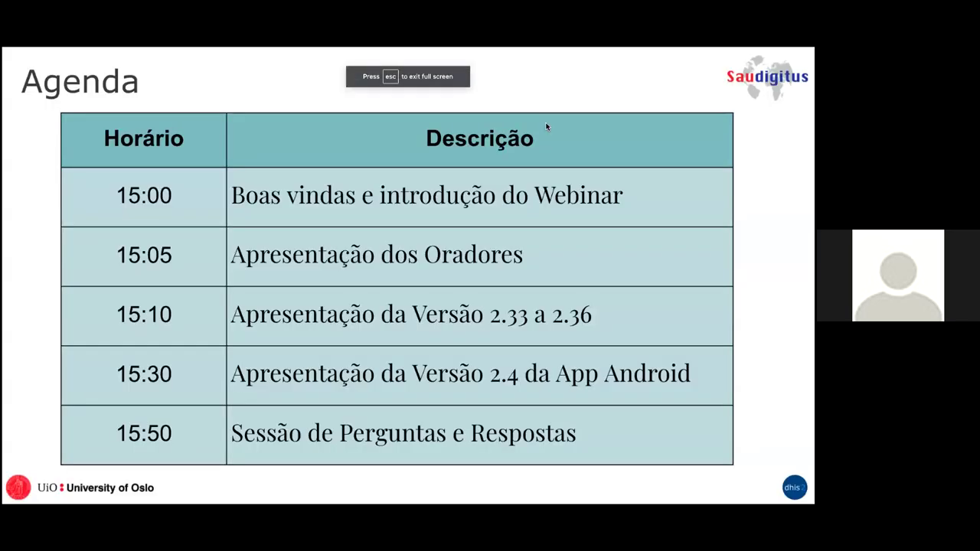